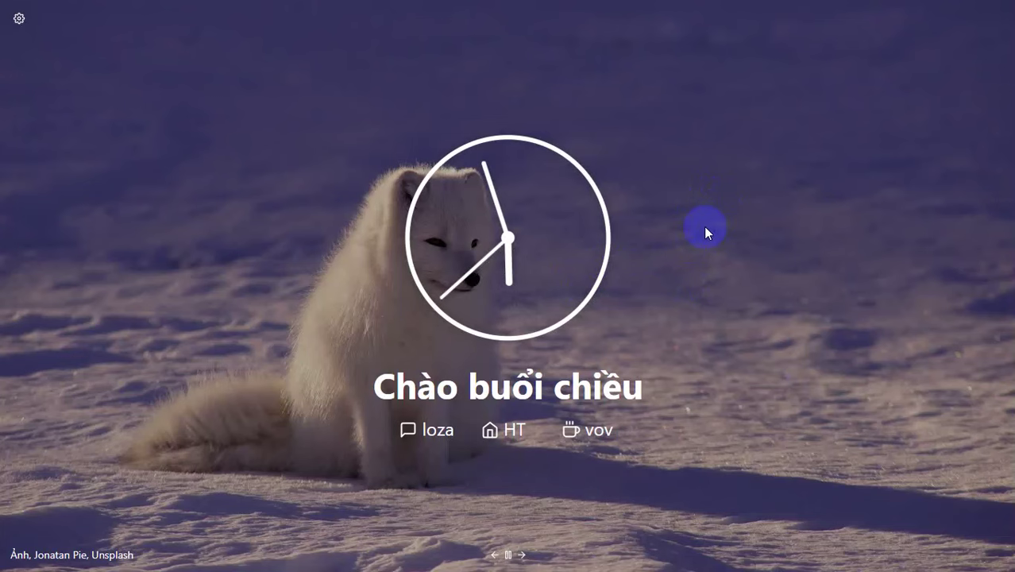
Switch from the browser's new-tab page to the DU AN MAU GAN NHAT Excel workbook.
key(alt+Tab)
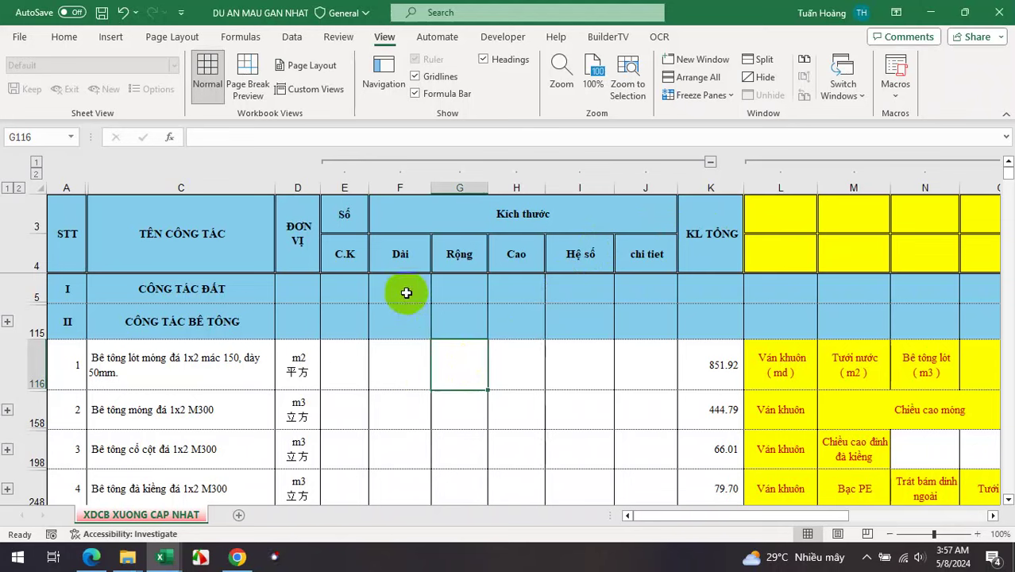
Select the item descriptions in C116 and C158, then expand item 2's hidden M300 concrete detail rows.
click(516, 374)
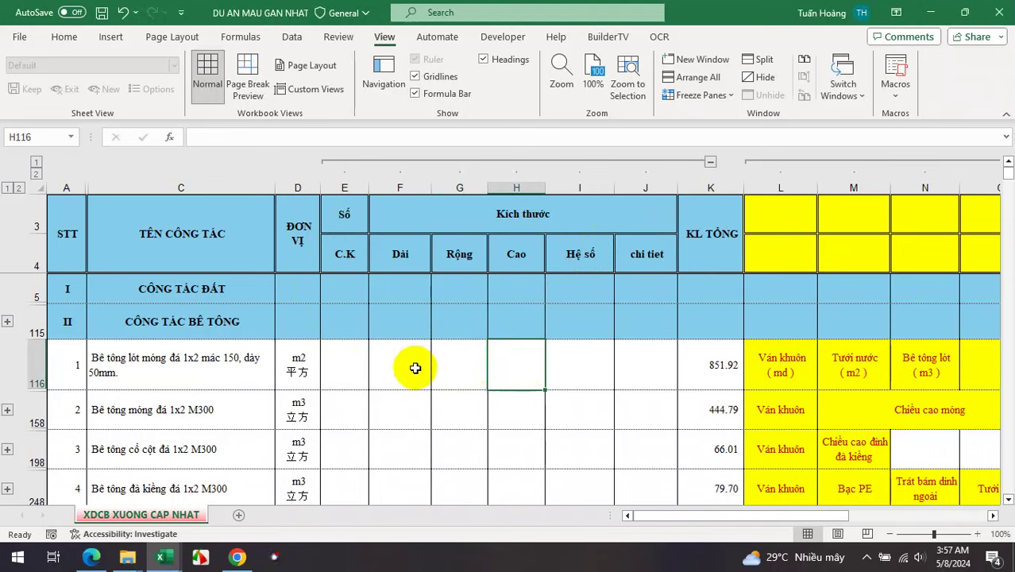
click(235, 378)
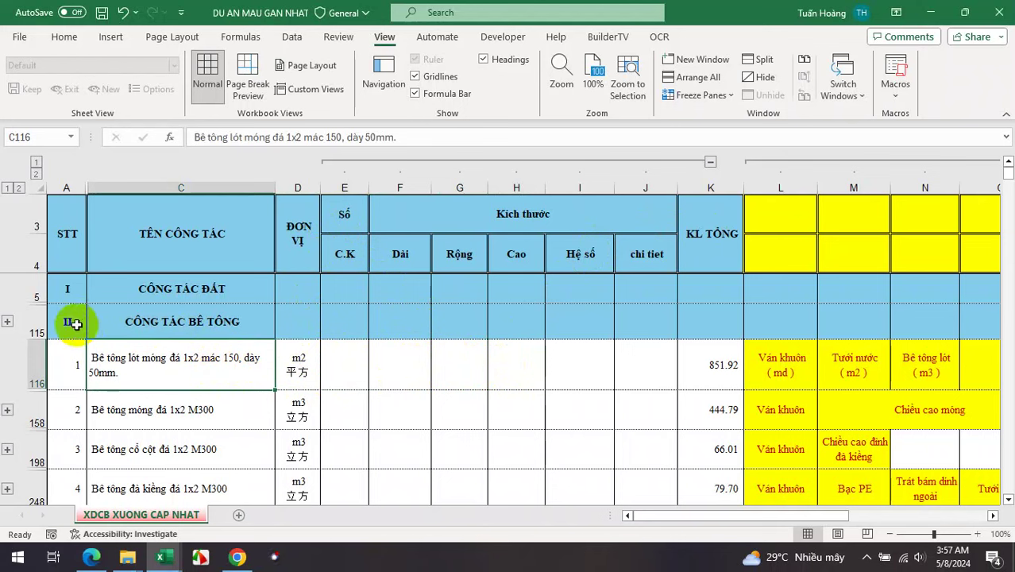
drag(74, 323, 203, 329)
scroll(220, 386, down, 1)
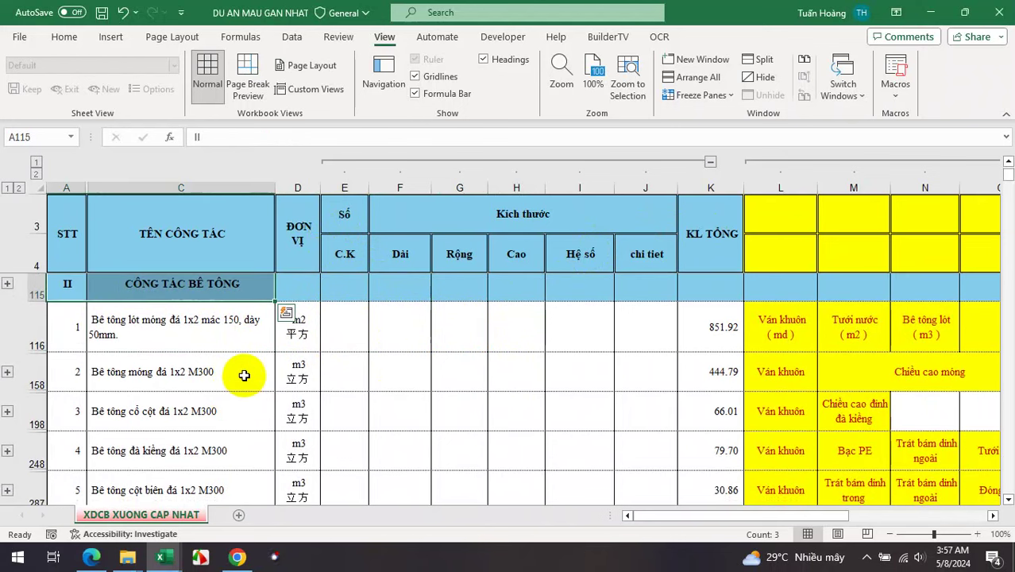
drag(74, 374, 204, 372)
click(201, 377)
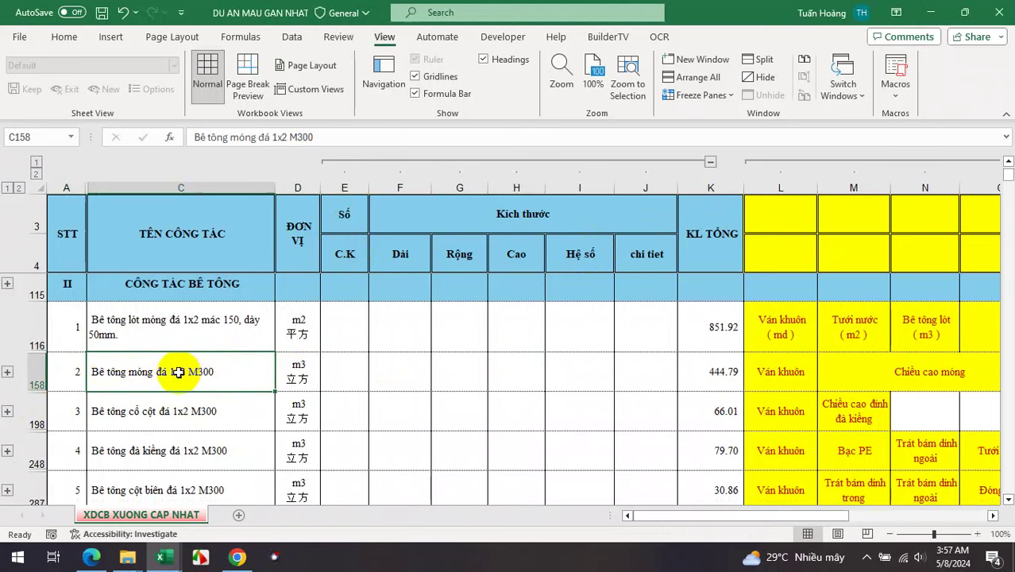
click(7, 410)
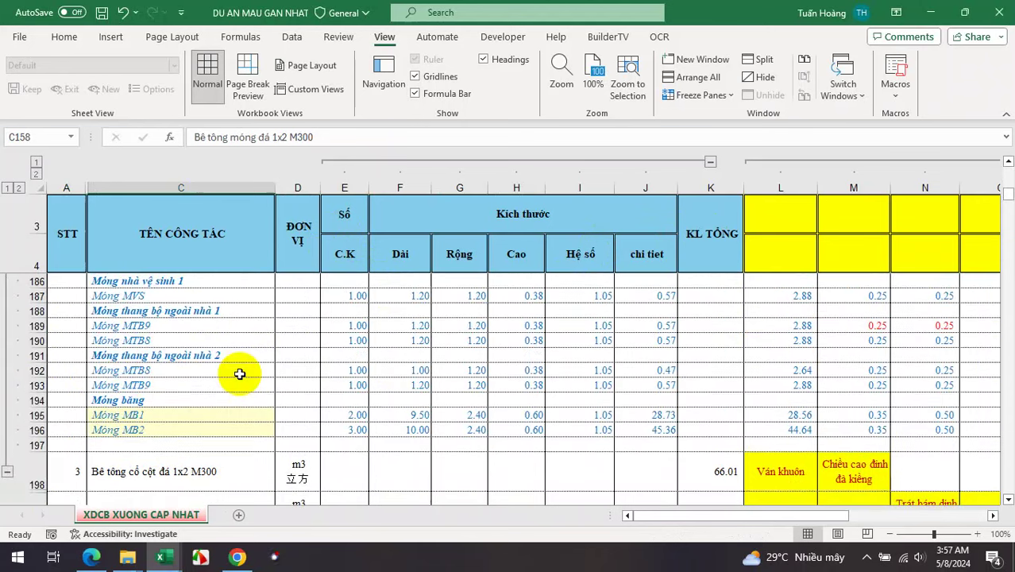
scroll(234, 378, up, 1)
scroll(234, 378, up, 5)
scroll(234, 378, up, 2)
scroll(234, 379, up, 2)
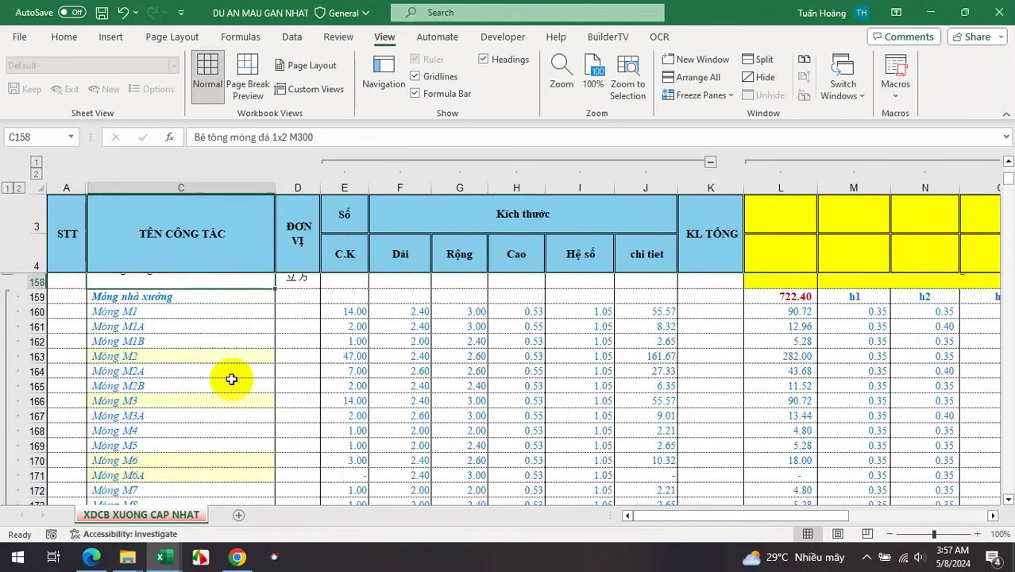
scroll(222, 377, up, 2)
click(184, 373)
scroll(182, 396, down, 1)
scroll(181, 397, down, 1)
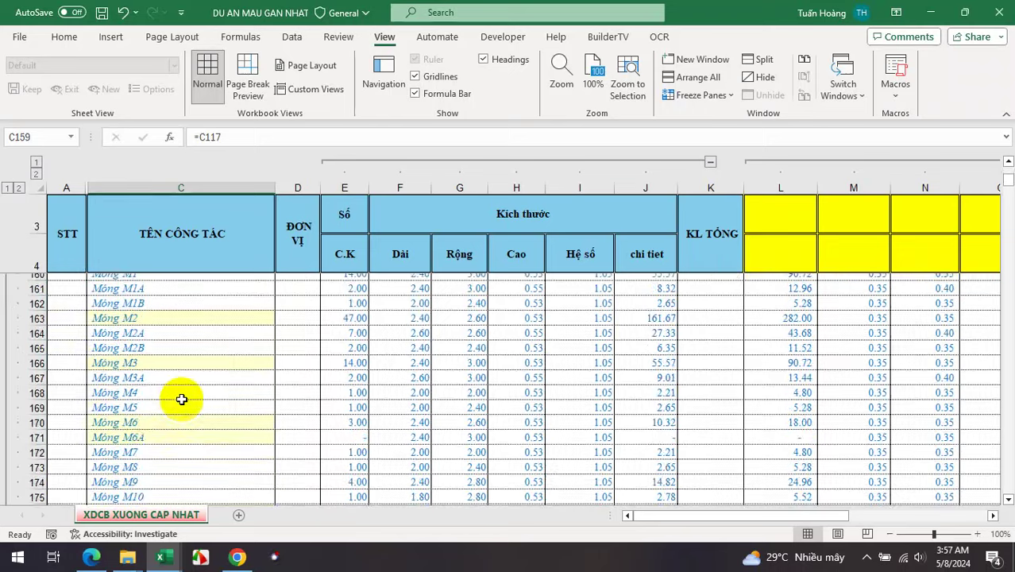
scroll(182, 399, down, 2)
scroll(182, 399, down, 3)
click(213, 359)
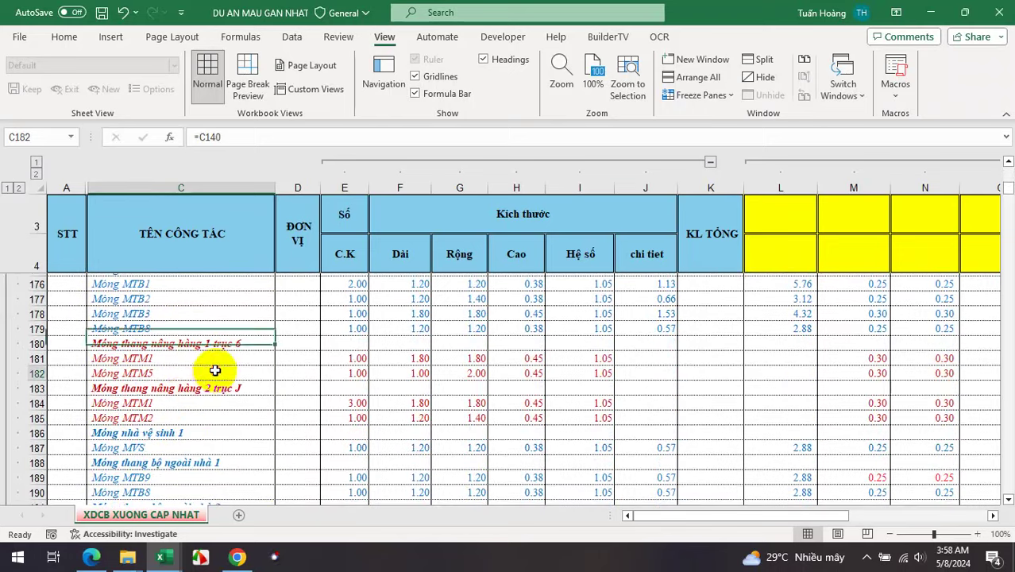
scroll(219, 391, down, 1)
scroll(220, 391, up, 4)
scroll(215, 390, up, 1)
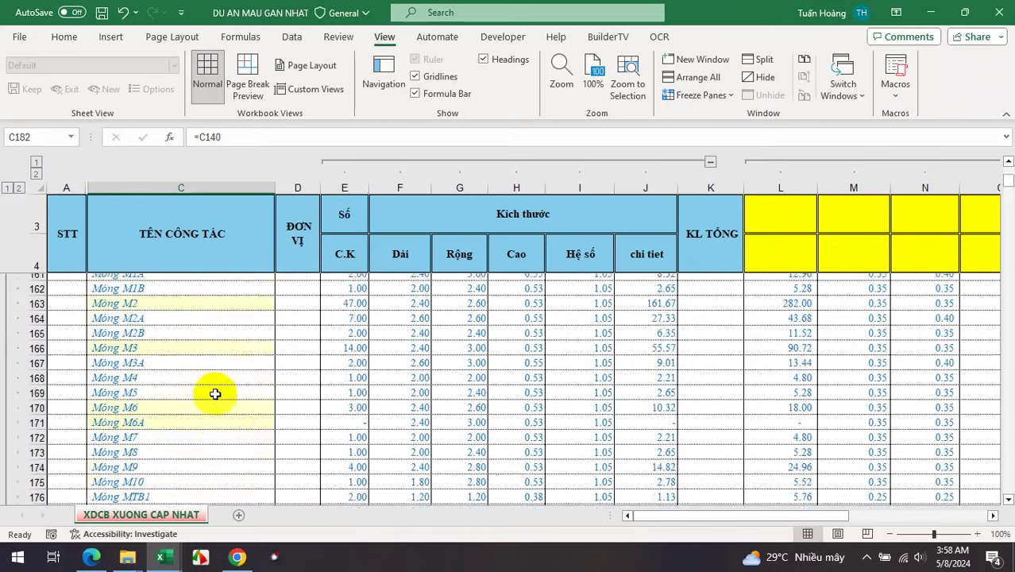
scroll(215, 390, up, 2)
click(163, 374)
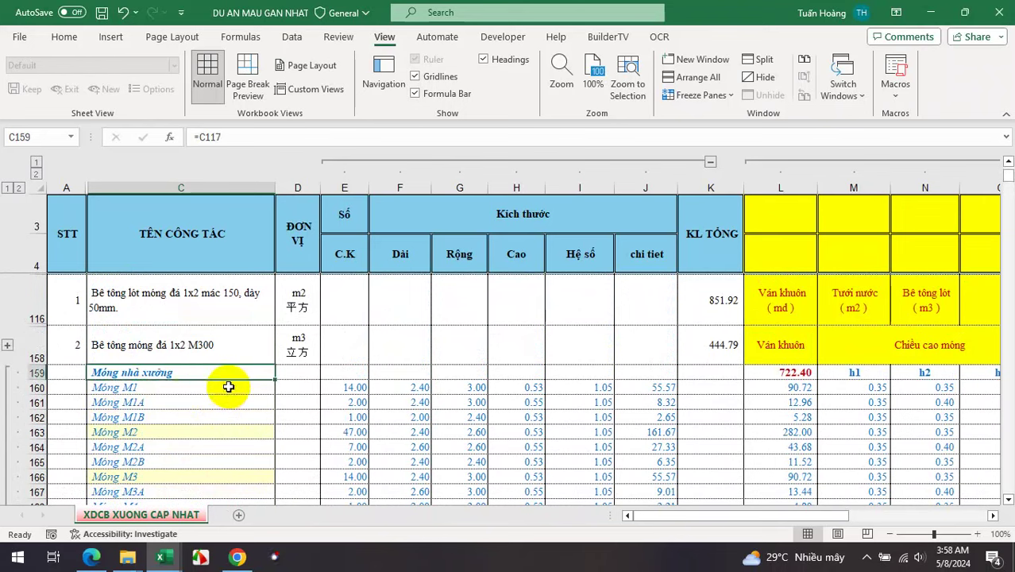
click(363, 390)
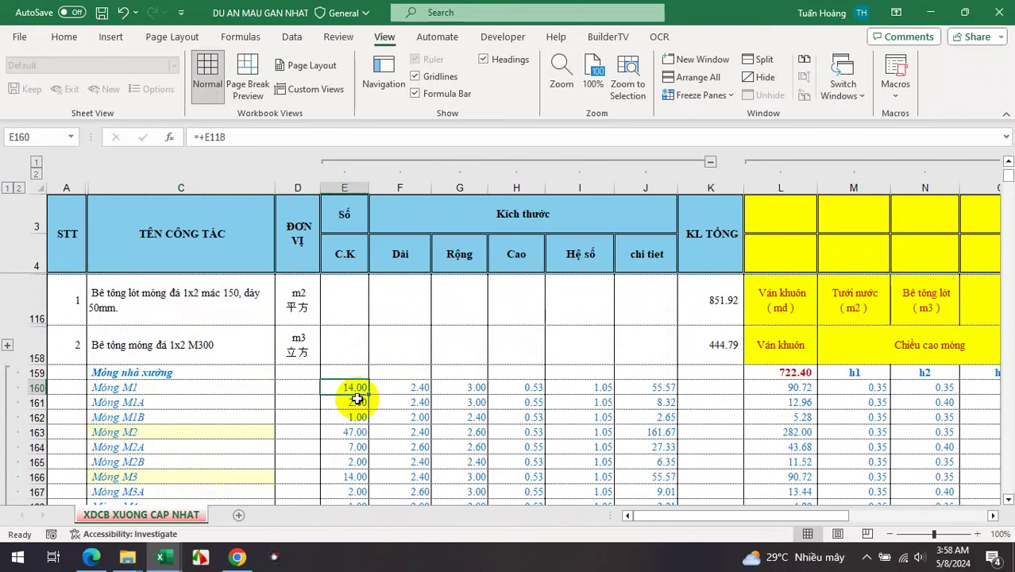
click(399, 253)
click(420, 387)
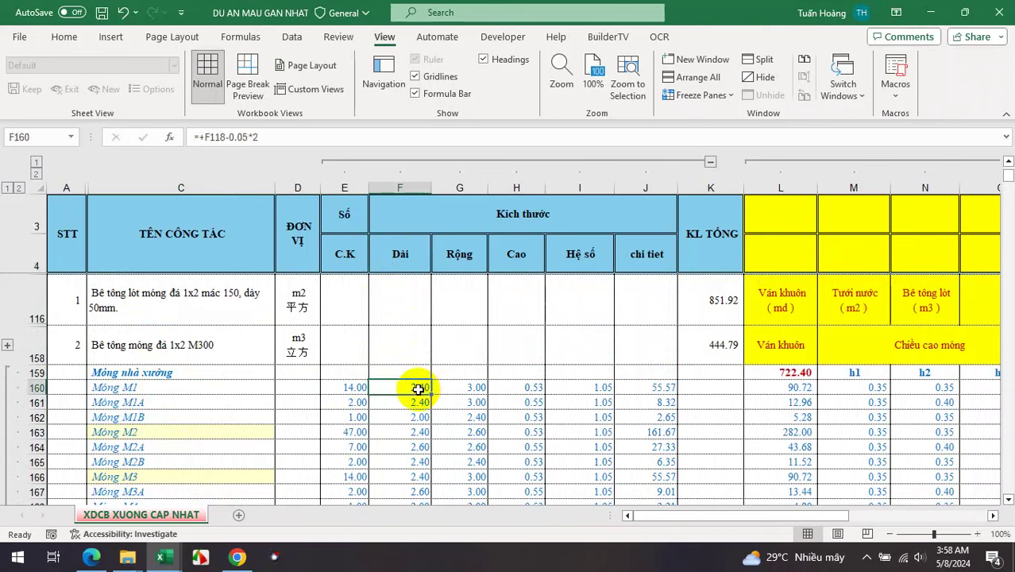
click(460, 388)
click(520, 388)
click(598, 386)
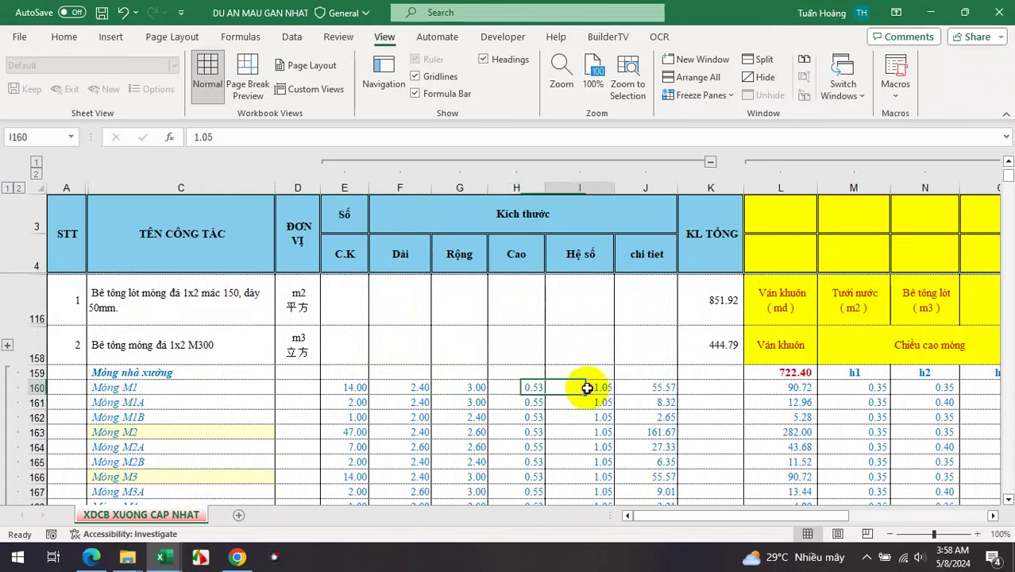
click(658, 387)
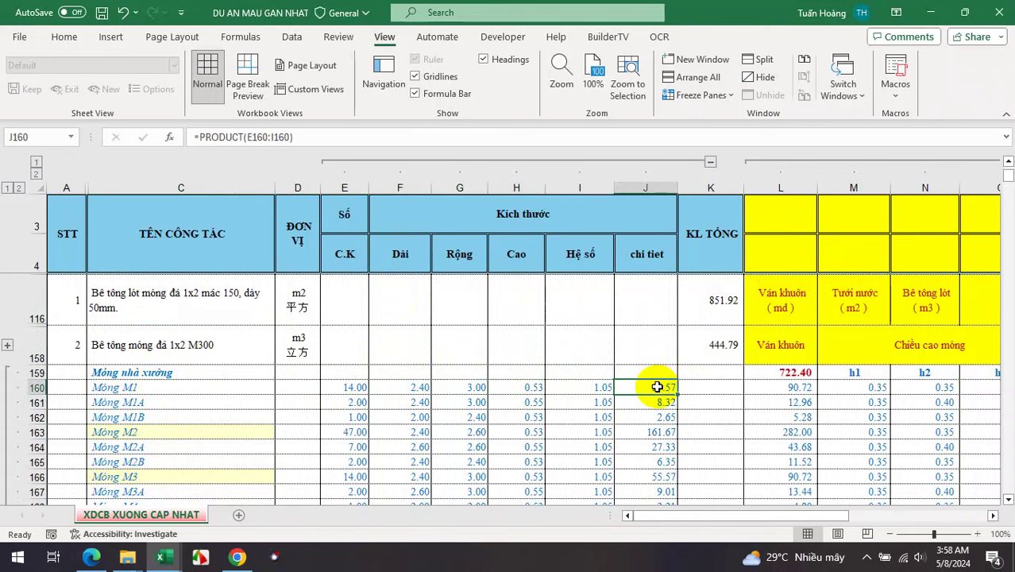
double_click(658, 387)
key(Escape)
click(718, 347)
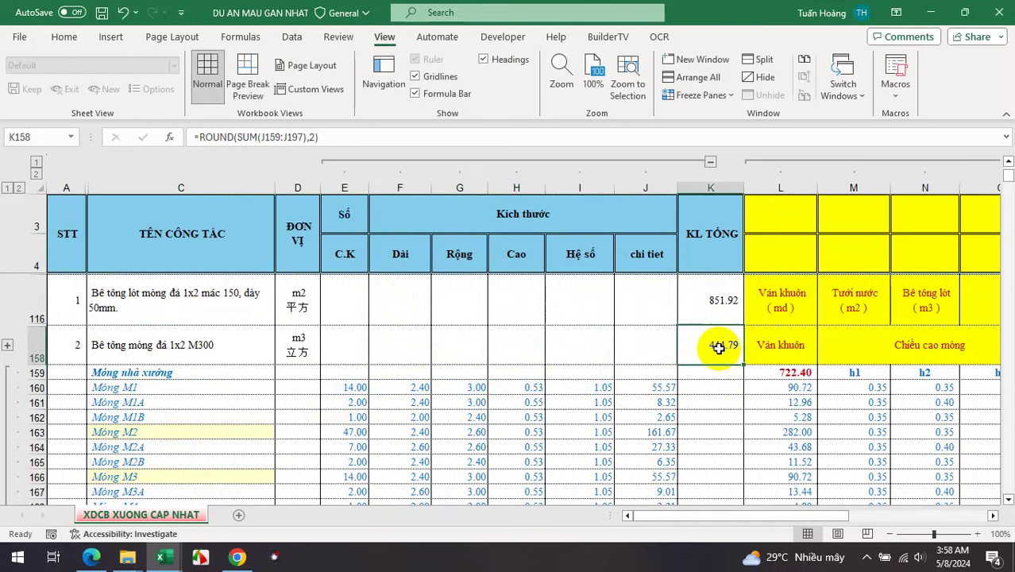
double_click(718, 347)
key(Escape)
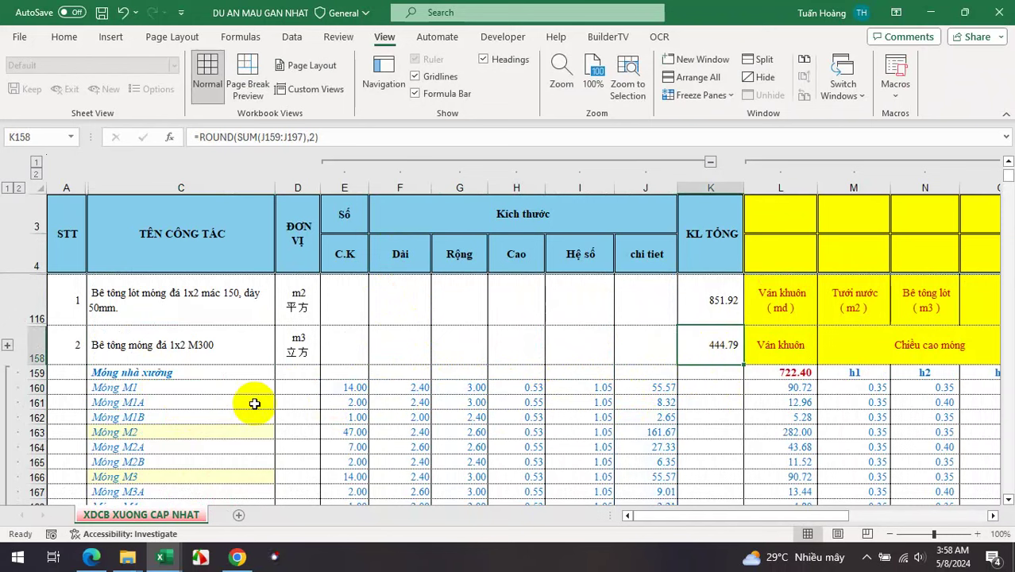
drag(139, 372, 163, 413)
scroll(302, 401, down, 1)
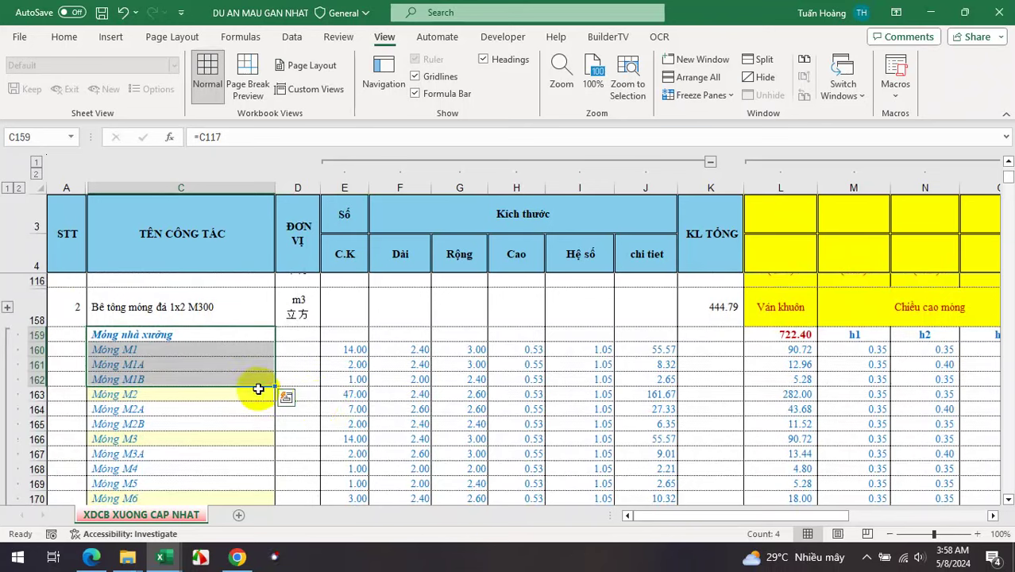
scroll(255, 390, down, 2)
scroll(249, 394, down, 4)
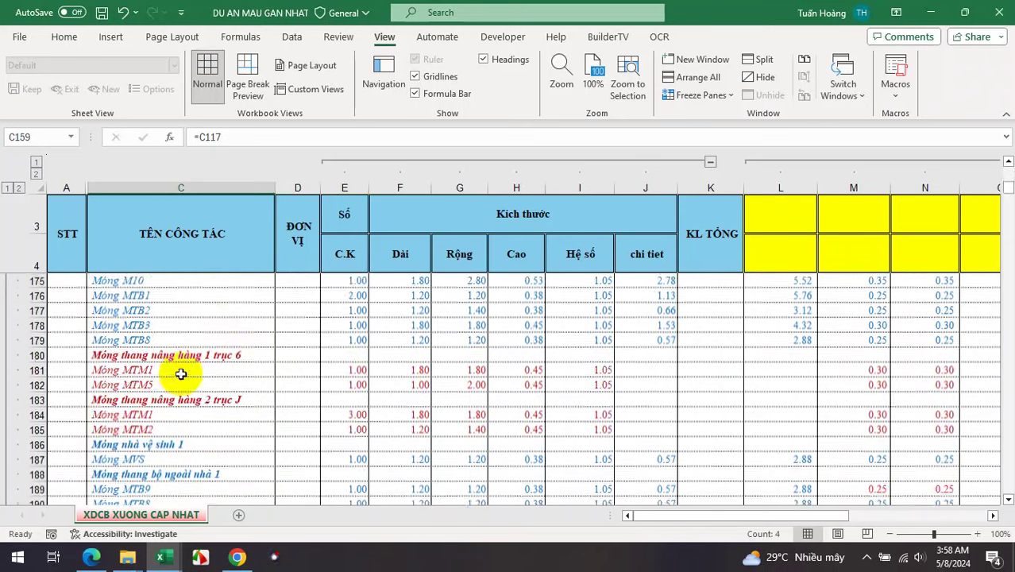
scroll(170, 390, down, 2)
scroll(165, 386, down, 2)
click(165, 386)
scroll(460, 395, up, 7)
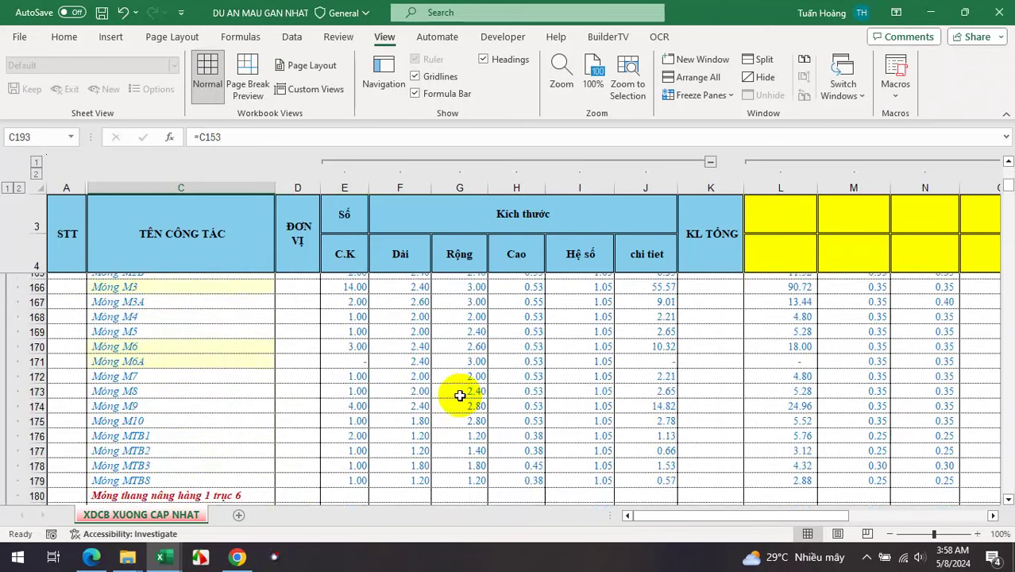
scroll(461, 395, up, 3)
scroll(459, 397, up, 1)
scroll(449, 407, down, 1)
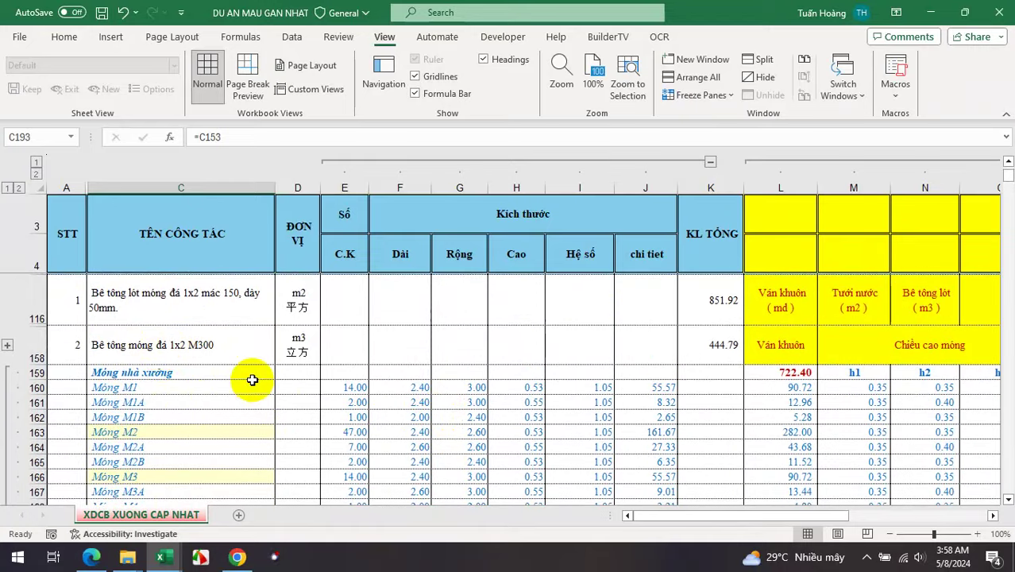
click(131, 347)
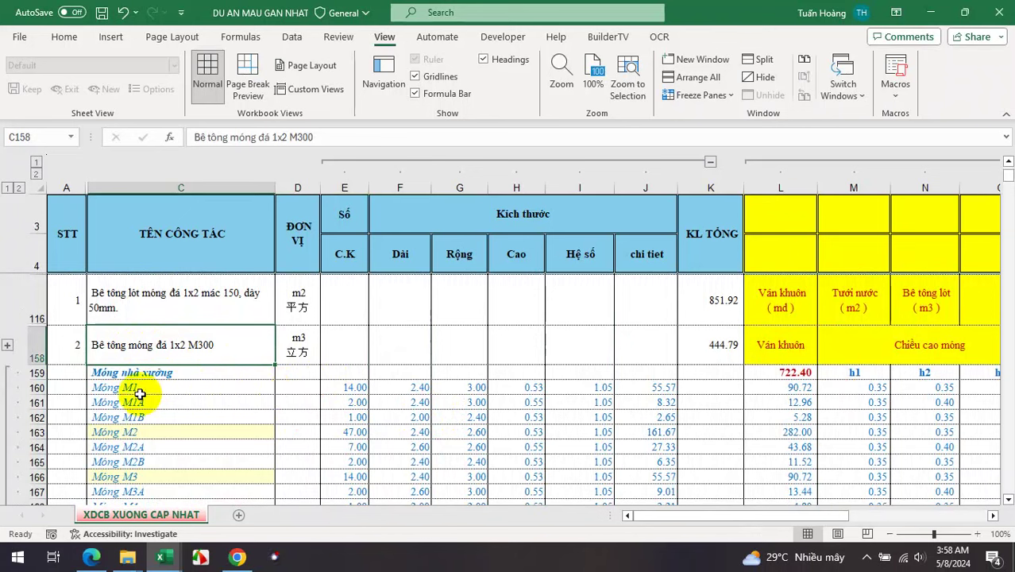
drag(139, 394, 584, 461)
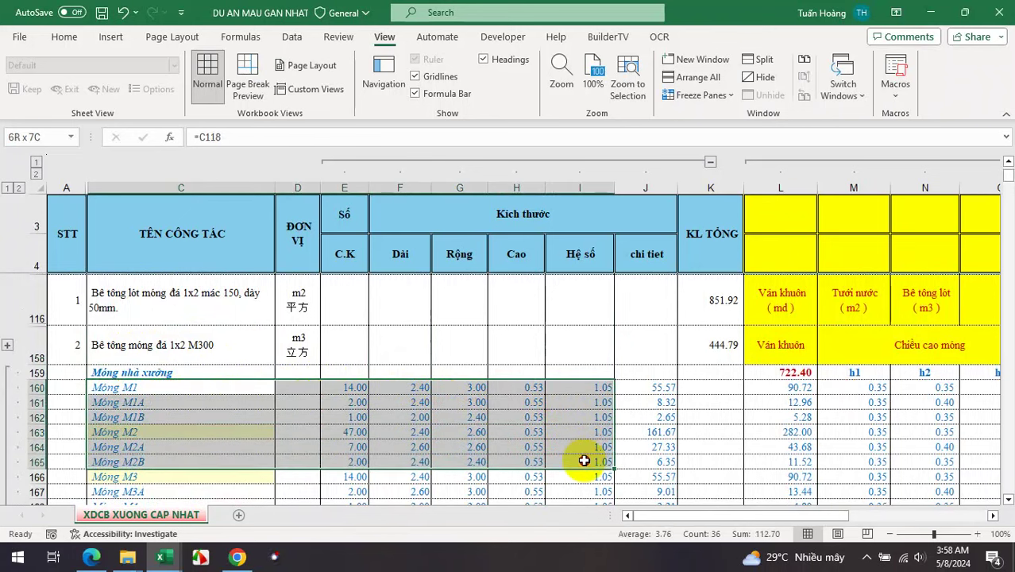
scroll(579, 459, down, 1)
scroll(578, 445, down, 1)
scroll(578, 423, up, 1)
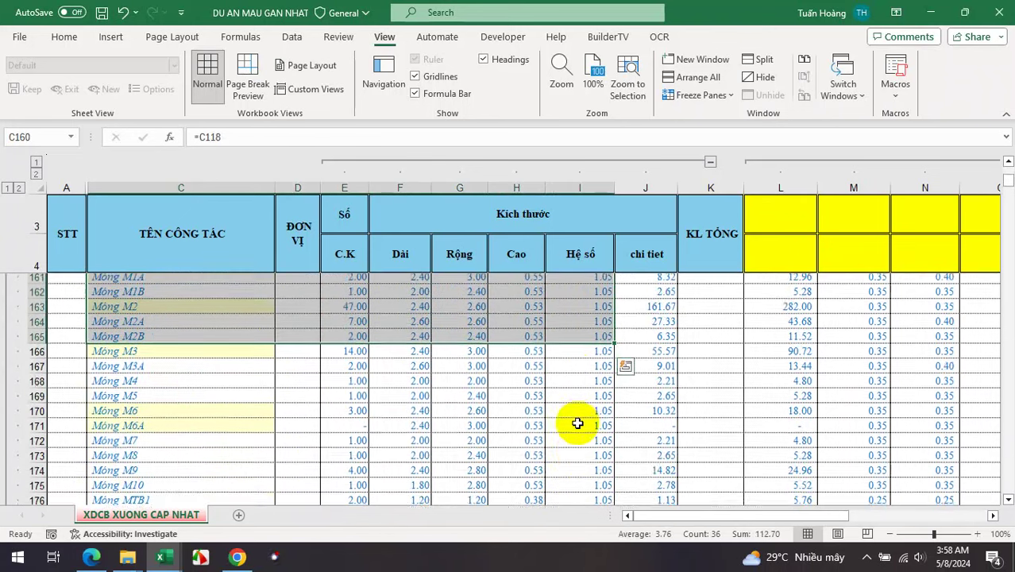
scroll(541, 413, up, 1)
click(224, 358)
scroll(222, 364, up, 1)
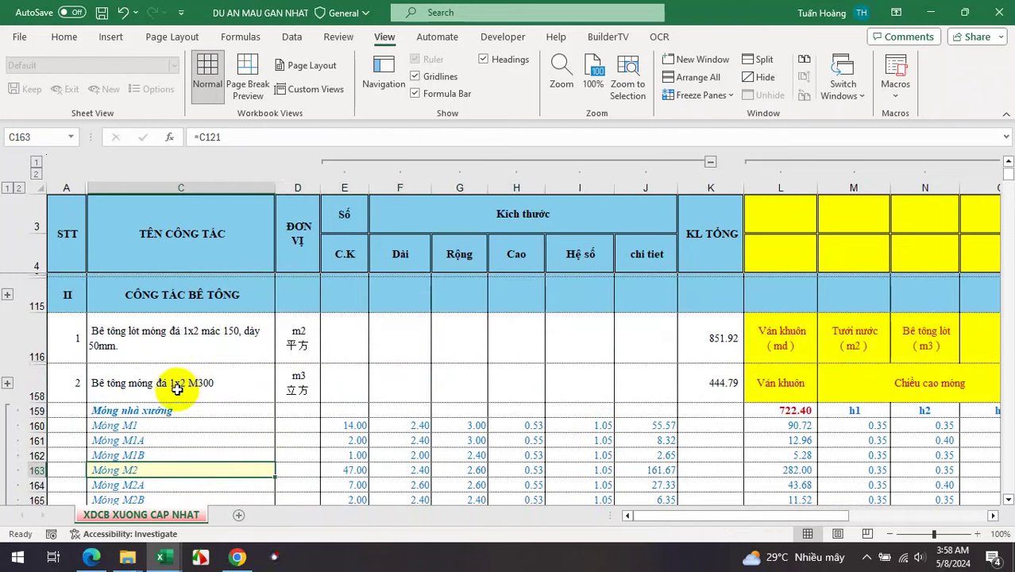
scroll(166, 397, down, 3)
scroll(159, 398, down, 2)
scroll(158, 400, down, 3)
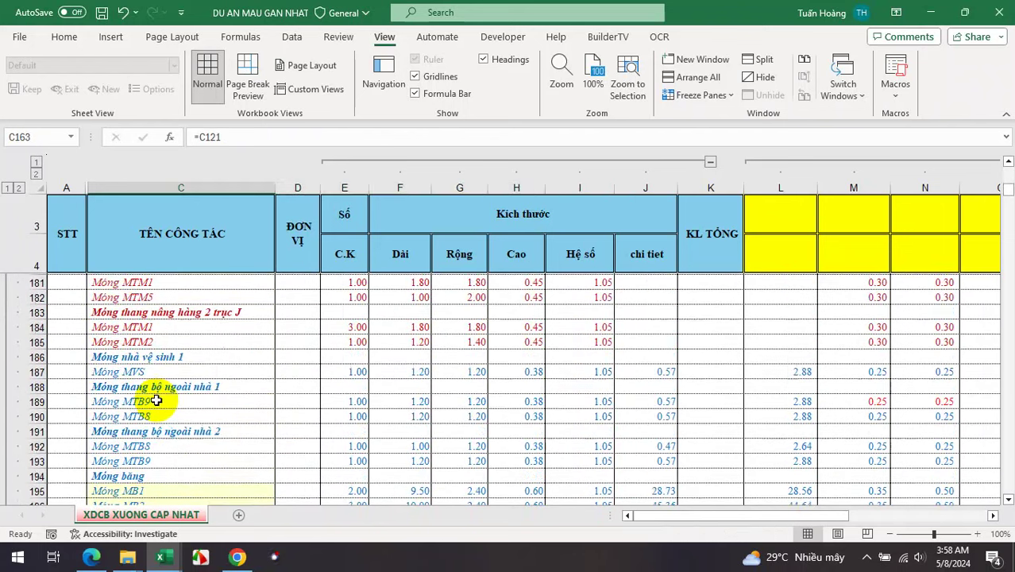
scroll(157, 401, down, 4)
scroll(157, 401, up, 4)
scroll(151, 406, up, 4)
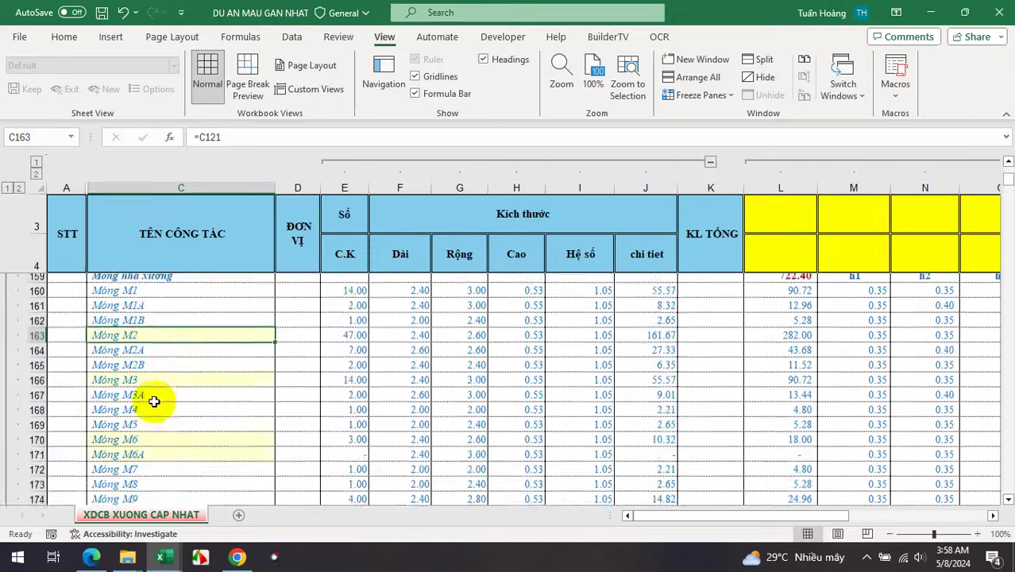
scroll(147, 406, up, 2)
click(140, 411)
drag(141, 411, 658, 441)
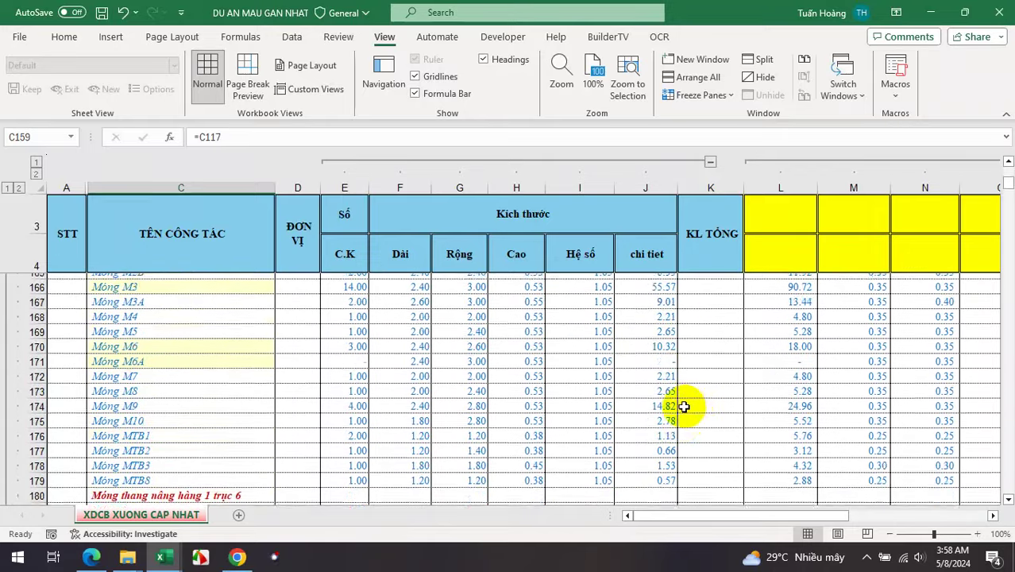
scroll(80, 352, up, 3)
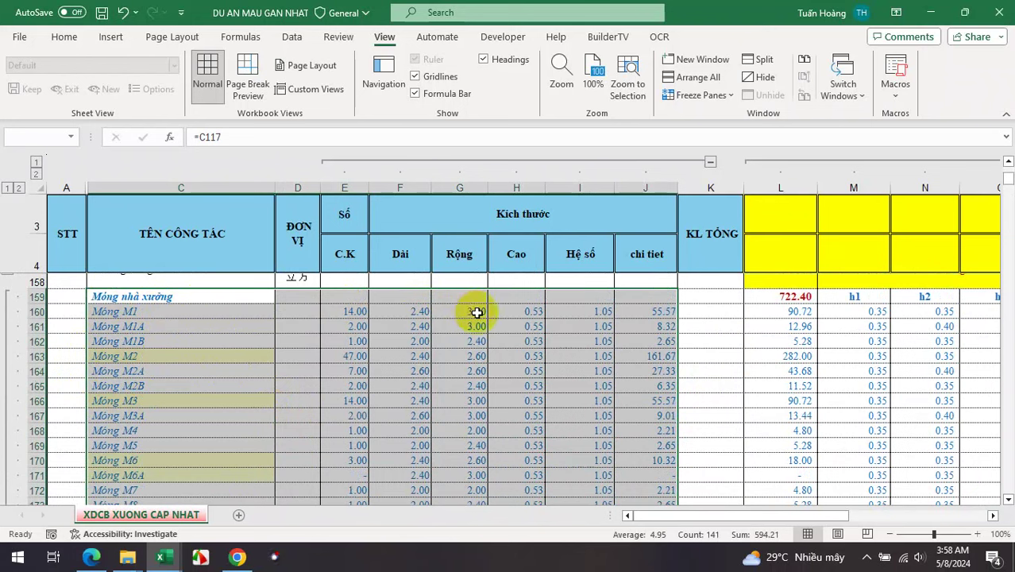
scroll(211, 350, up, 3)
scroll(227, 369, down, 3)
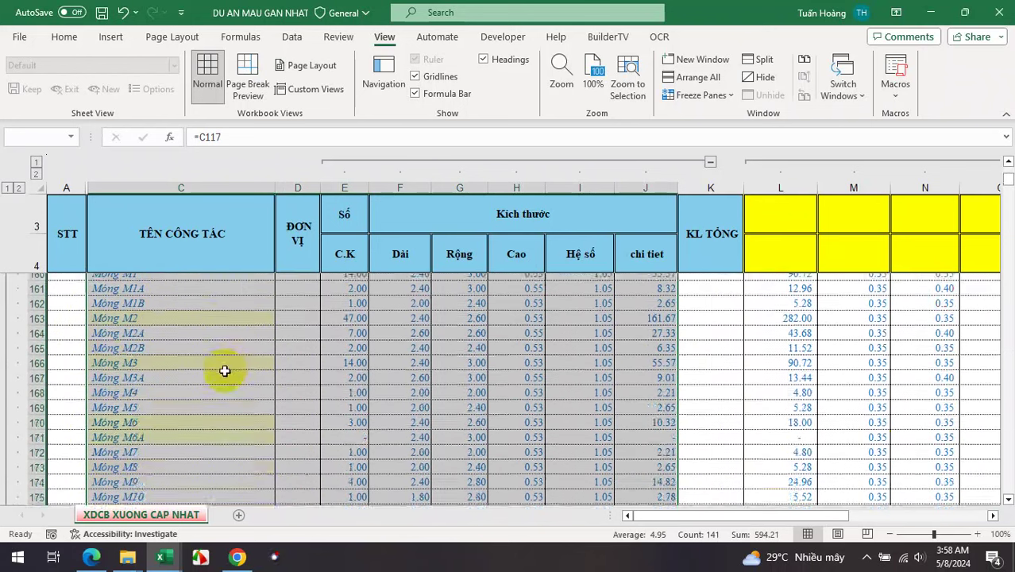
scroll(216, 377, down, 6)
scroll(288, 377, down, 1)
scroll(275, 382, down, 2)
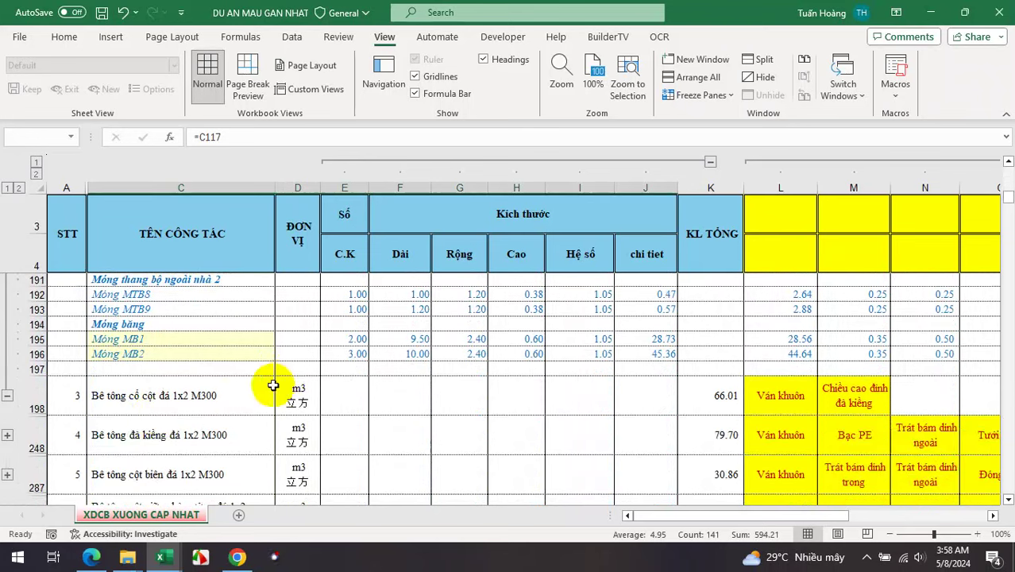
scroll(159, 409, down, 1)
click(186, 381)
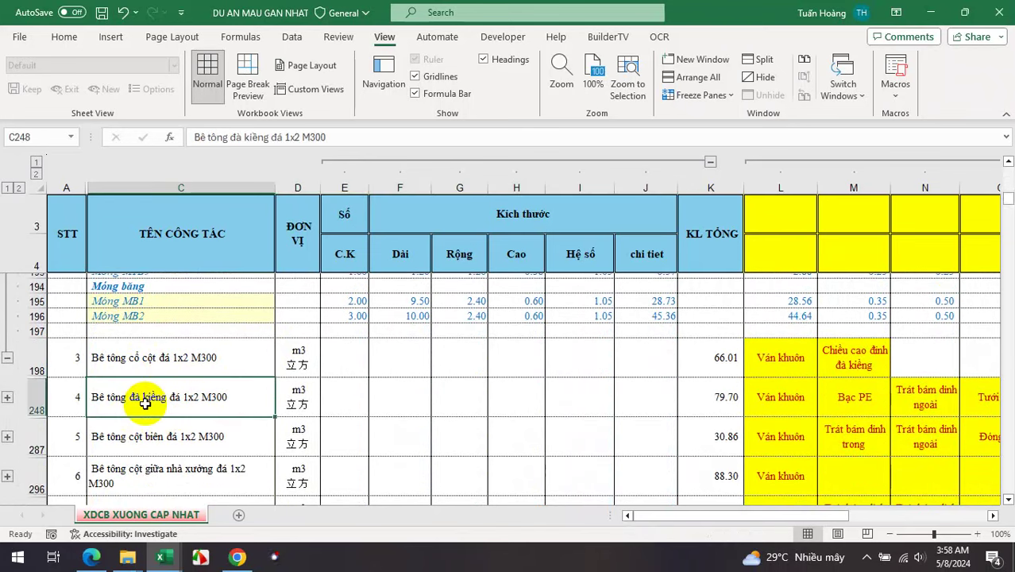
scroll(449, 360, up, 5)
scroll(449, 360, up, 6)
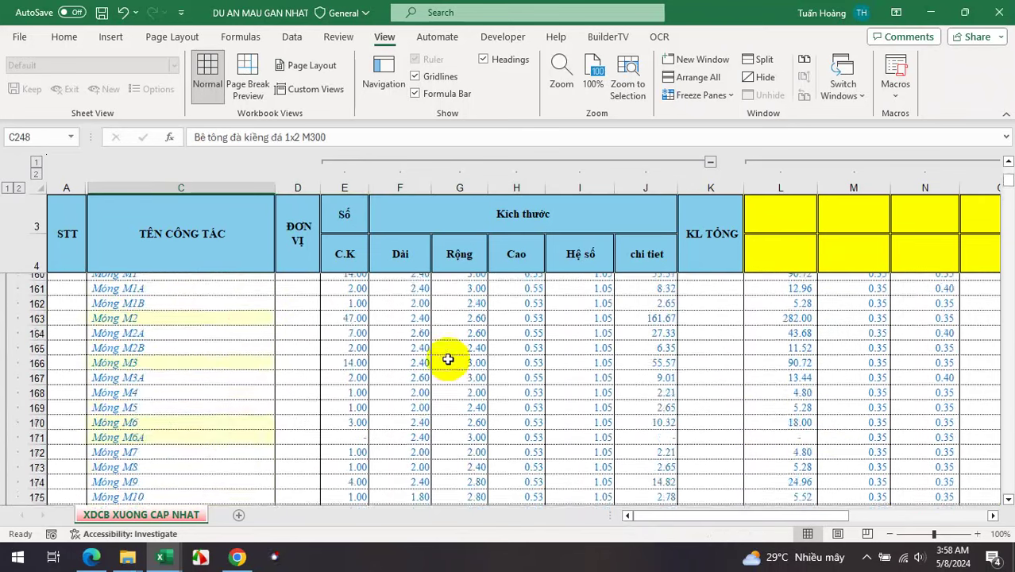
scroll(447, 359, up, 3)
scroll(446, 359, down, 2)
Inspect the Móng M1 formula =PRODUCT(E160:I160) in J160 without changing it.
click(630, 330)
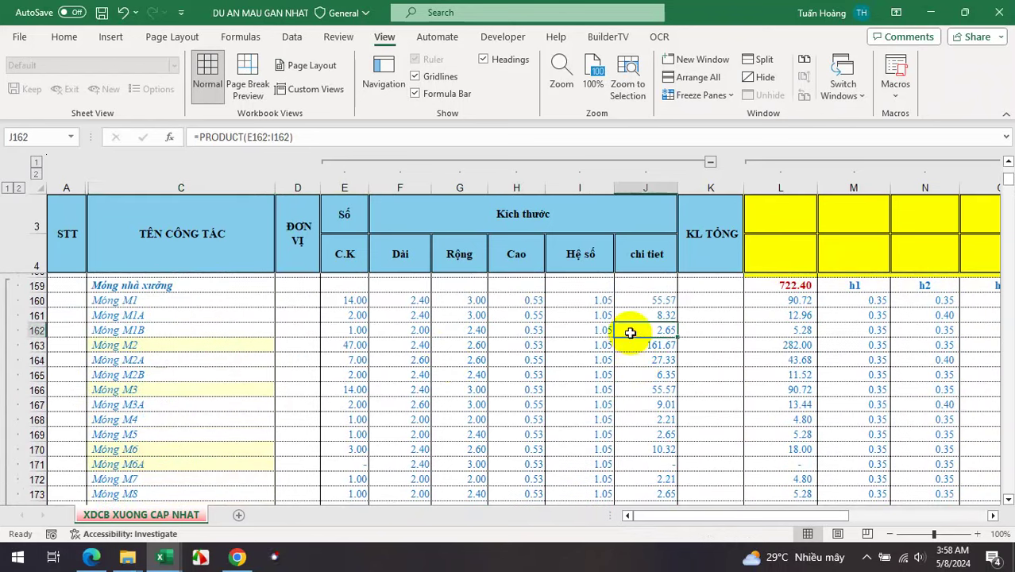
click(662, 301)
click(325, 137)
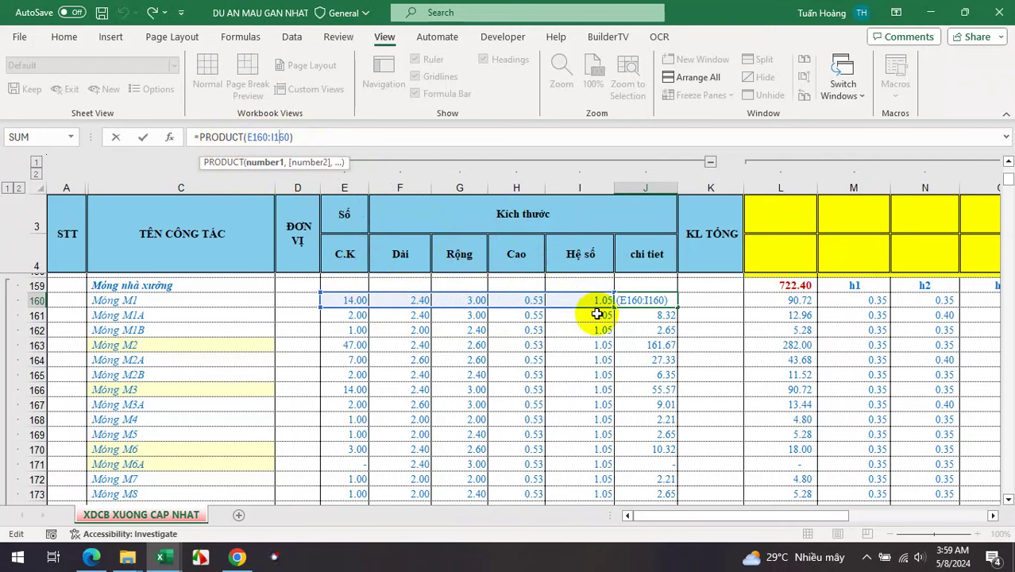
key(Escape)
scroll(593, 326, up, 1)
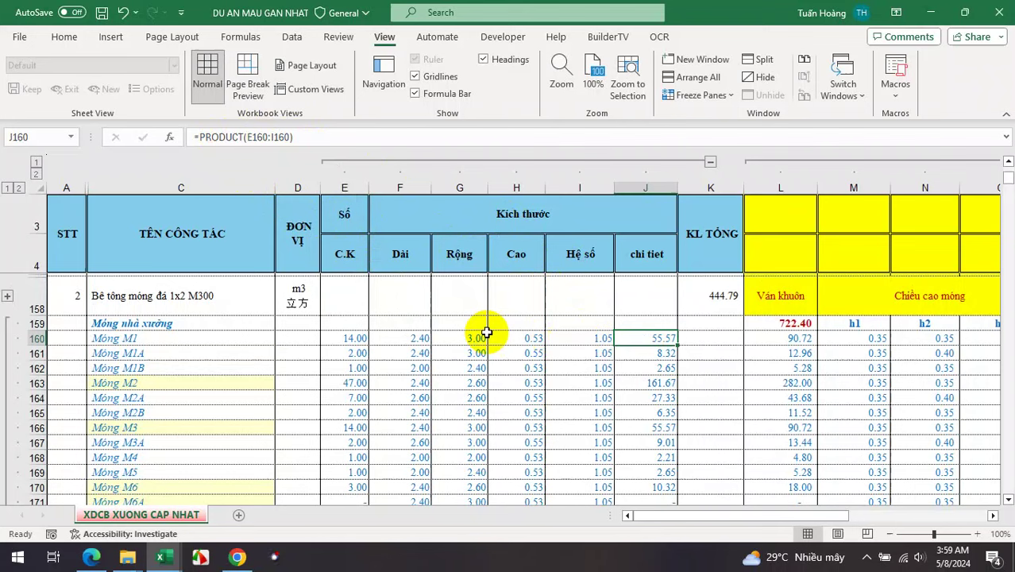
Check the item unit and Móng M1 coefficient, then drag the Móng nhà xưởng heading onto the Móng M1 row.
click(294, 304)
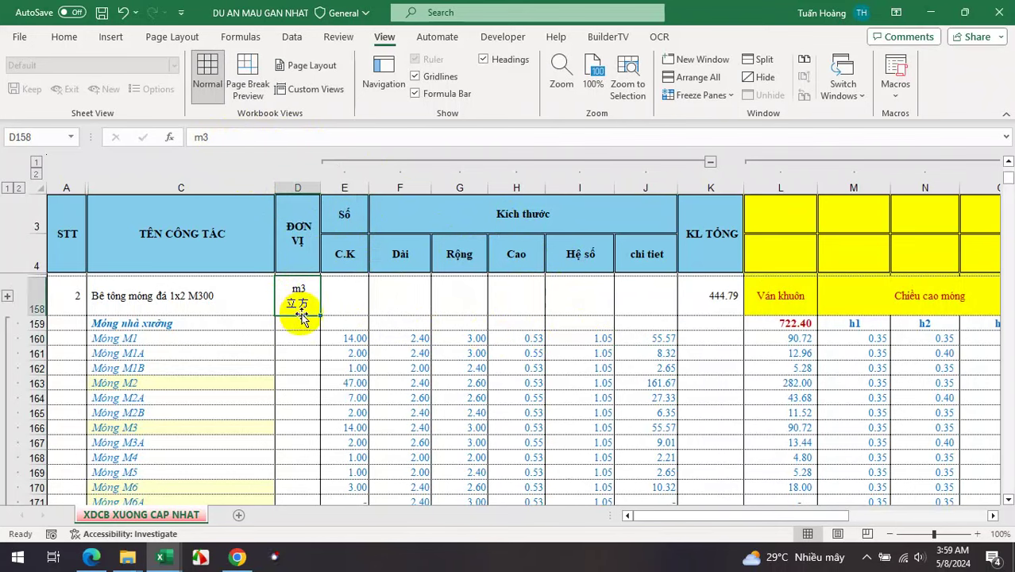
click(600, 338)
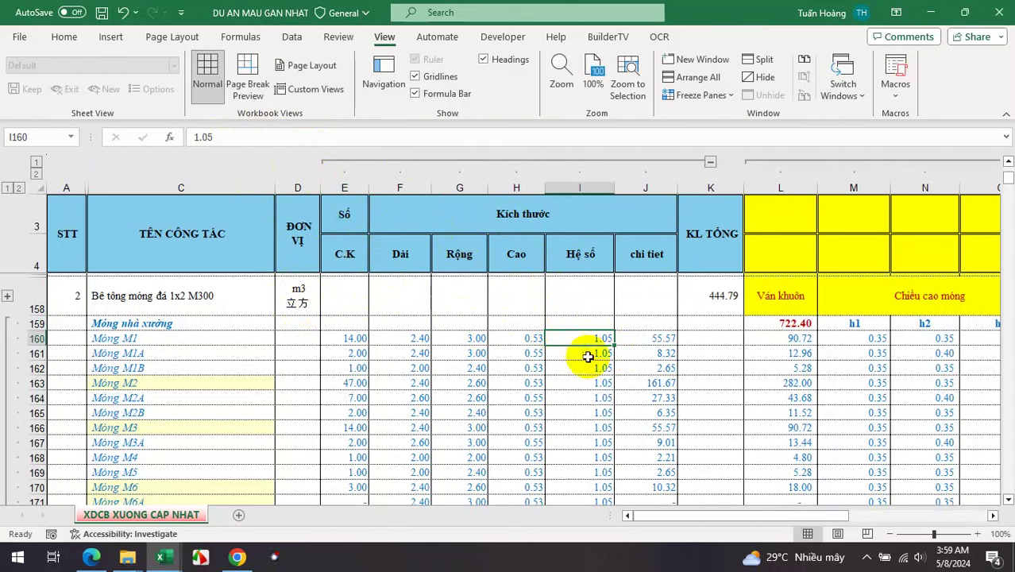
click(662, 340)
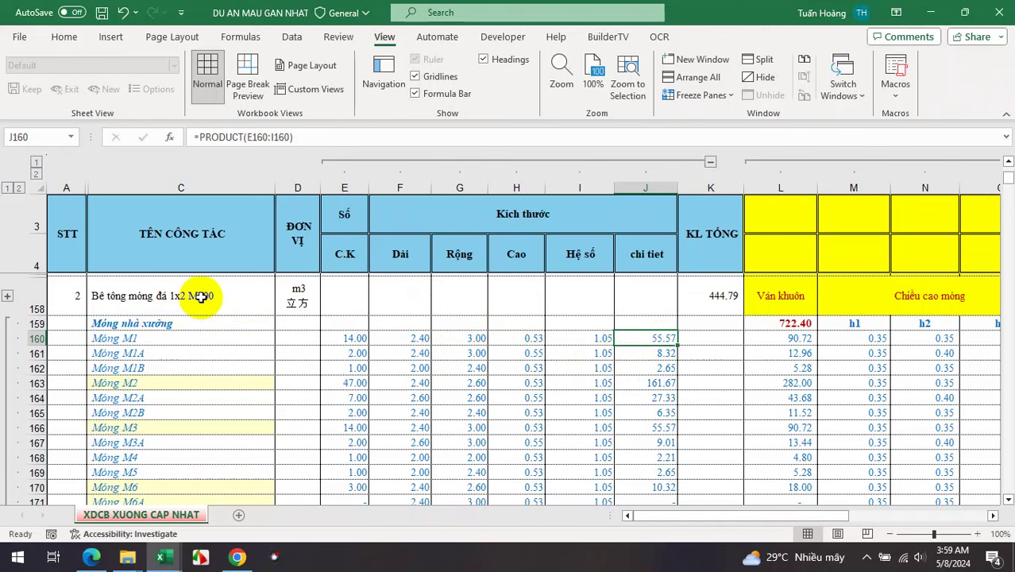
click(250, 352)
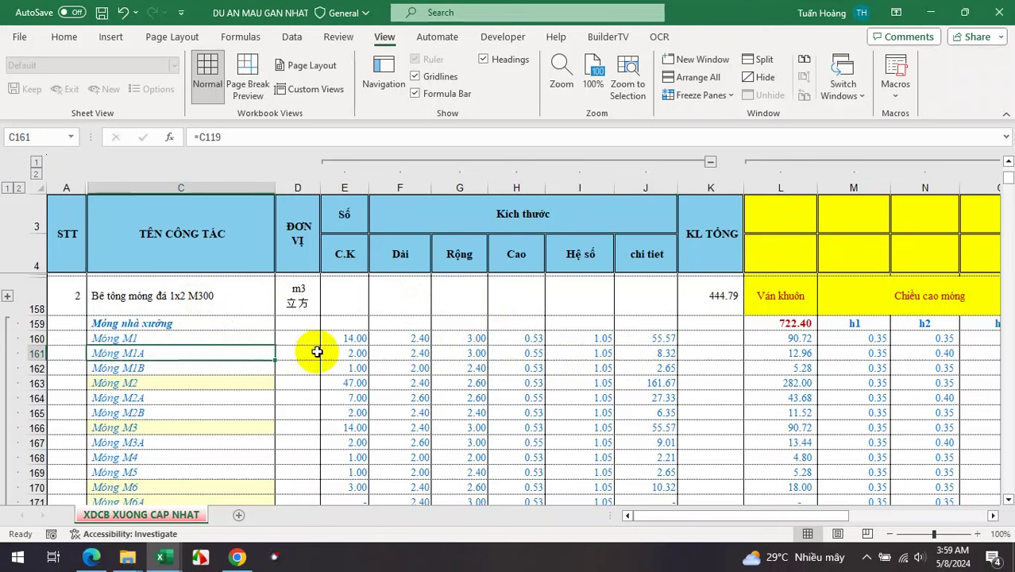
click(182, 340)
click(180, 326)
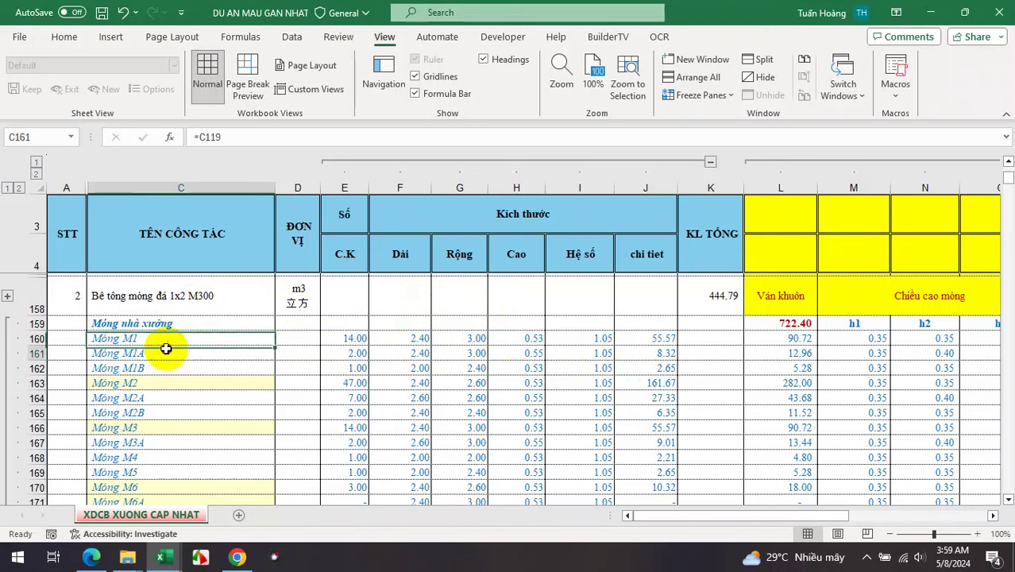
drag(179, 326, 161, 350)
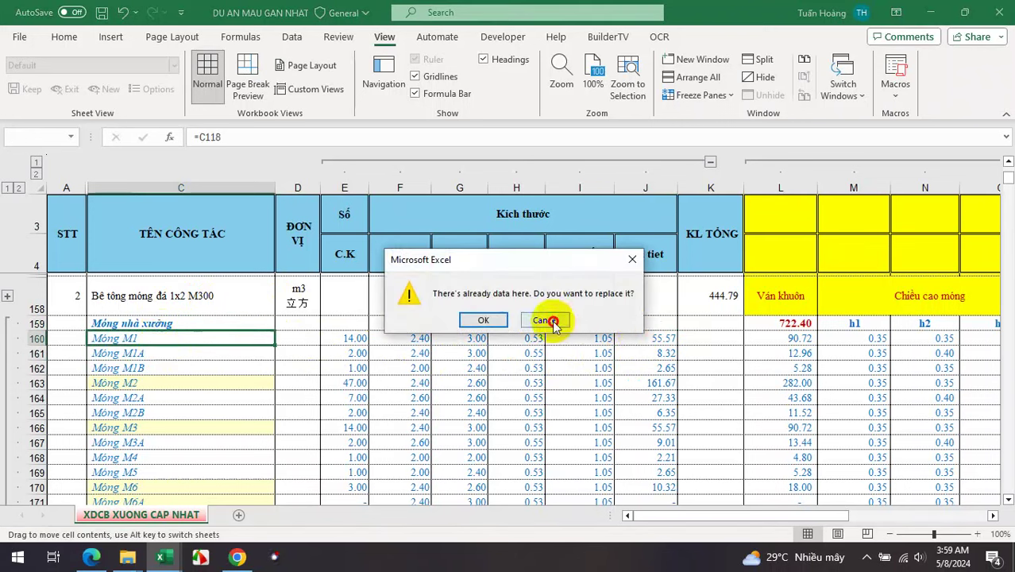
Cancel the replace prompt and select the yellow header cells L3:O4 above the formwork columns.
click(545, 319)
drag(762, 249, 914, 254)
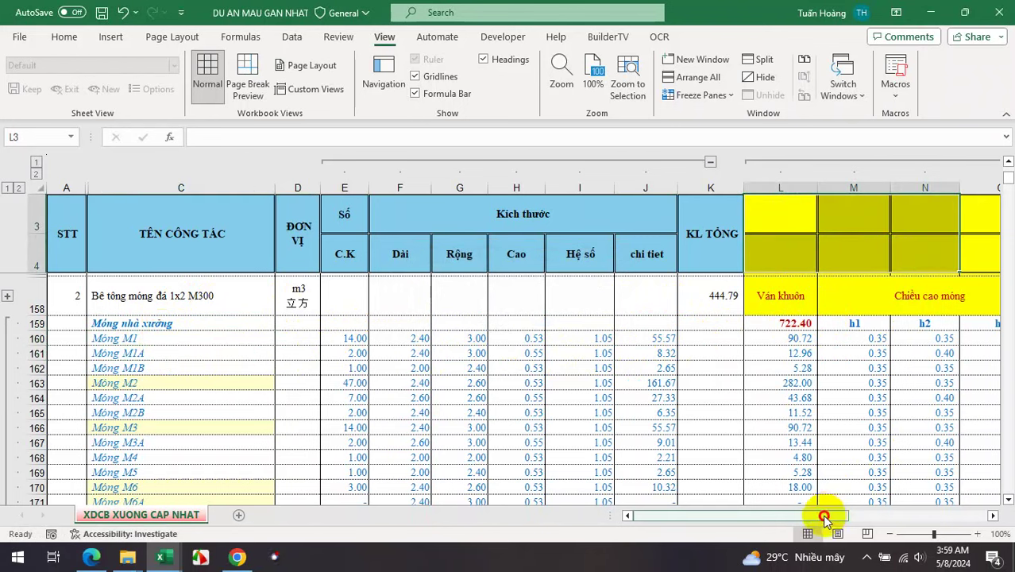
drag(827, 515, 891, 515)
drag(507, 215, 697, 252)
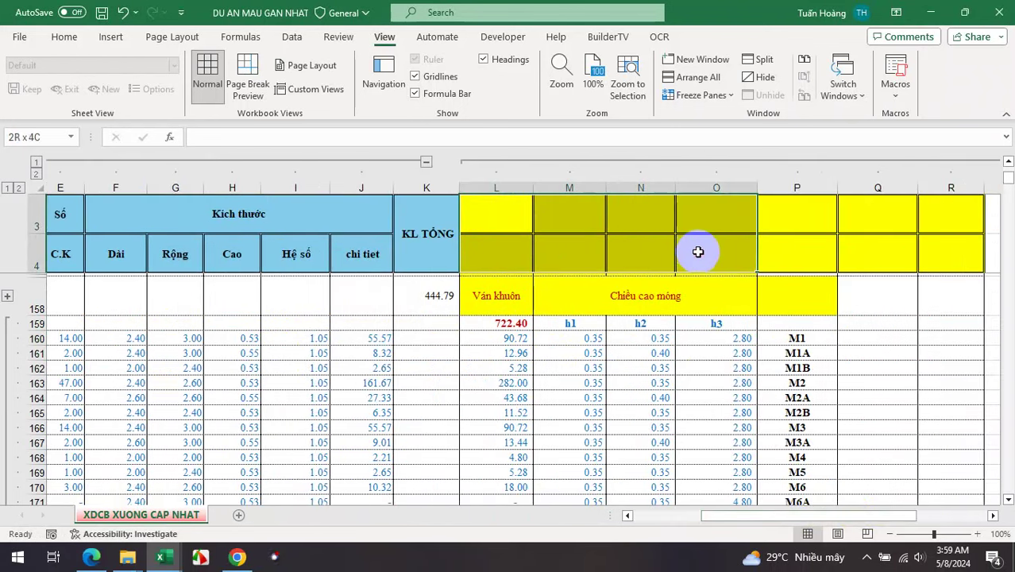
drag(832, 517, 702, 516)
Inspect the Móng M1 formwork formula =E160*(F160+G160)*2*0.6 giving 90.72, leaving it unchanged.
click(793, 340)
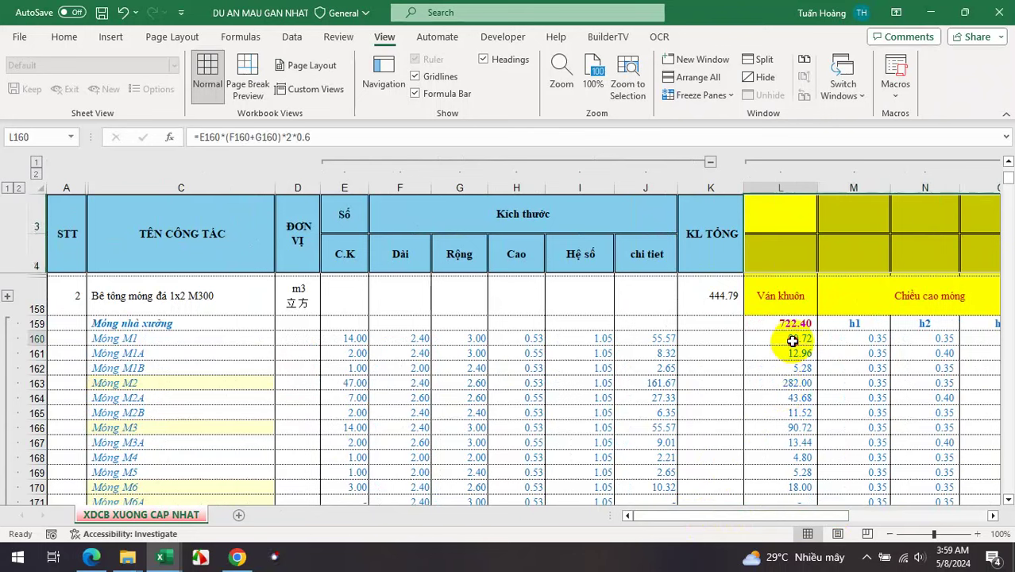
double_click(793, 340)
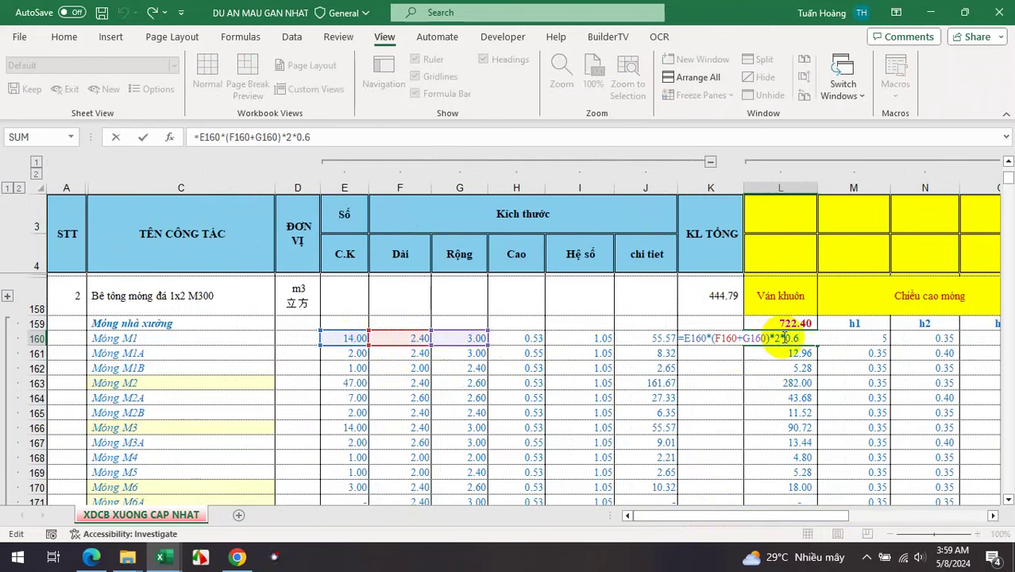
key(Escape)
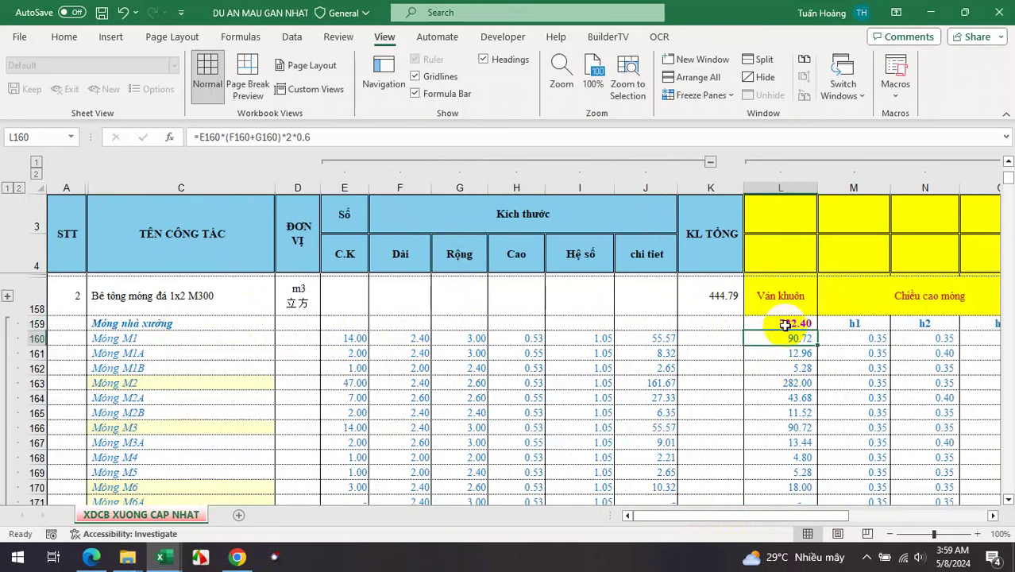
key(F2)
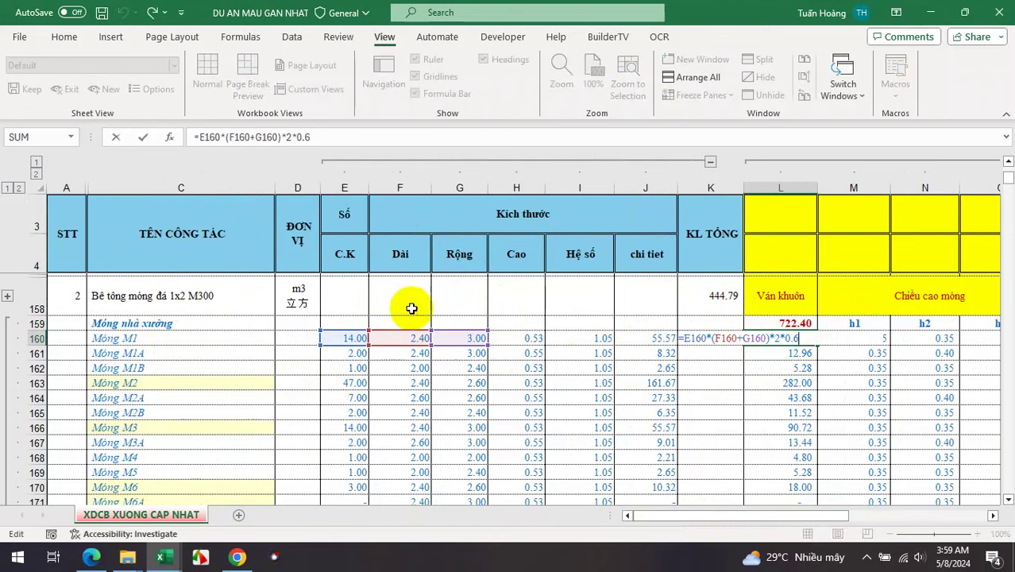
key(Escape)
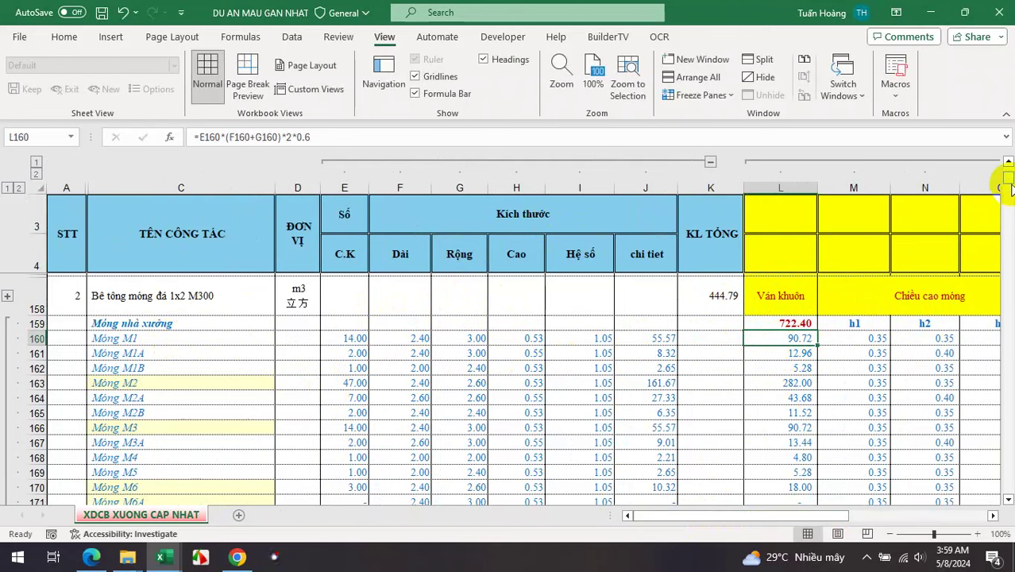
Collapse the foundation concrete rows and expand the foundation formwork item's detail rows.
click(8, 344)
scroll(255, 378, down, 1)
scroll(256, 394, down, 2)
scroll(252, 402, down, 2)
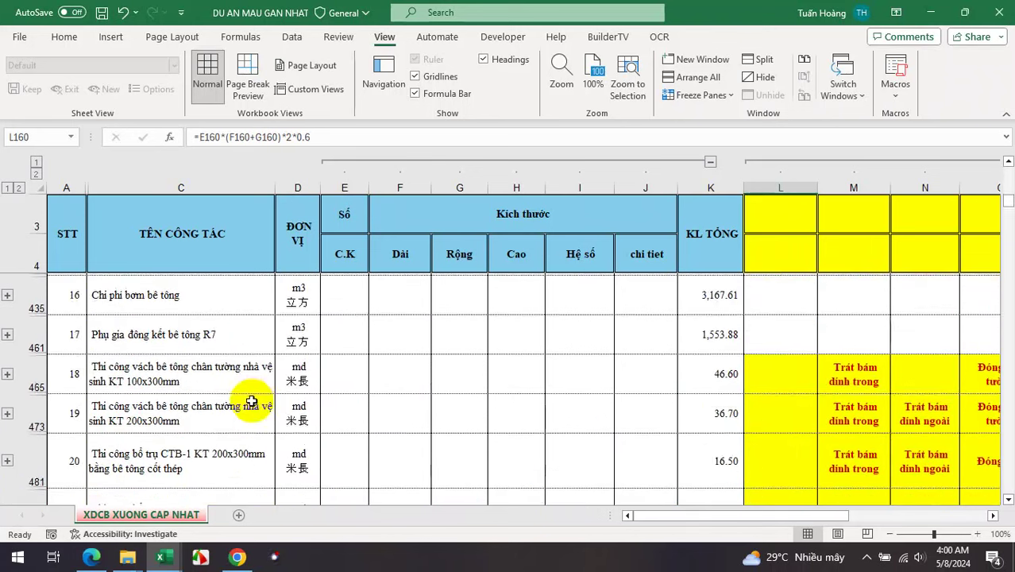
scroll(248, 402, down, 2)
scroll(247, 404, down, 1)
scroll(247, 405, down, 1)
scroll(247, 408, down, 1)
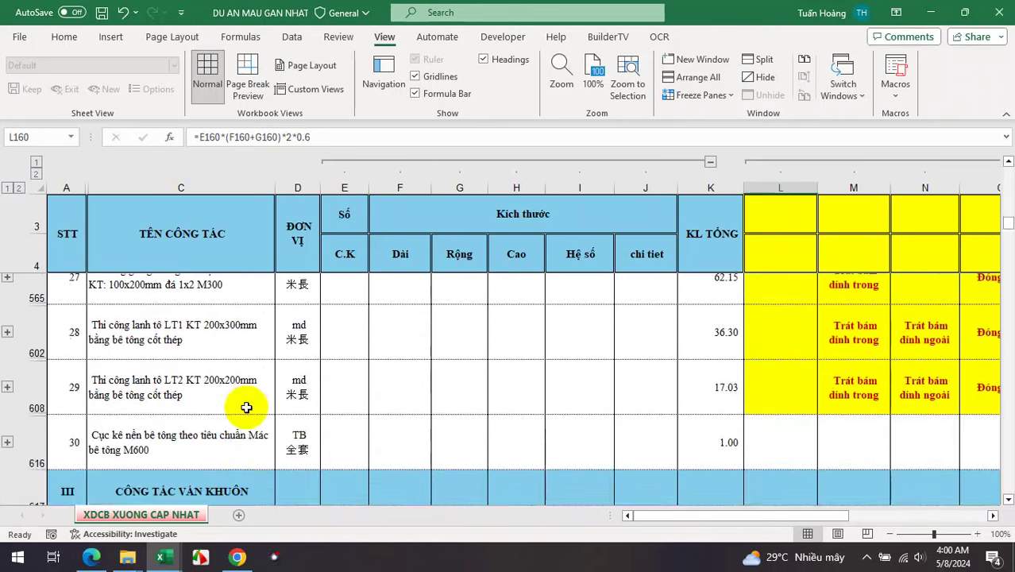
scroll(253, 404, down, 1)
scroll(253, 403, down, 2)
click(222, 421)
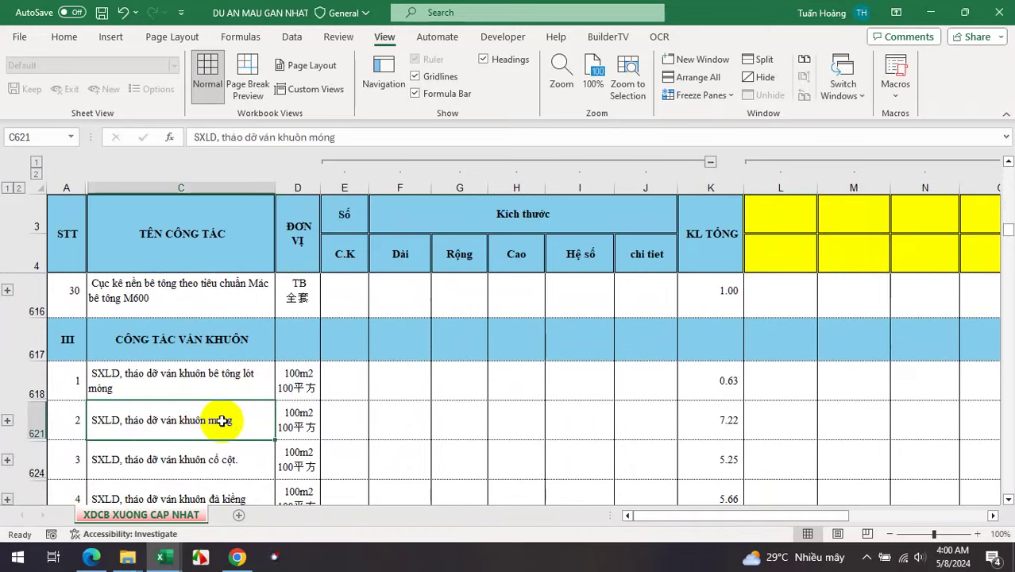
click(8, 459)
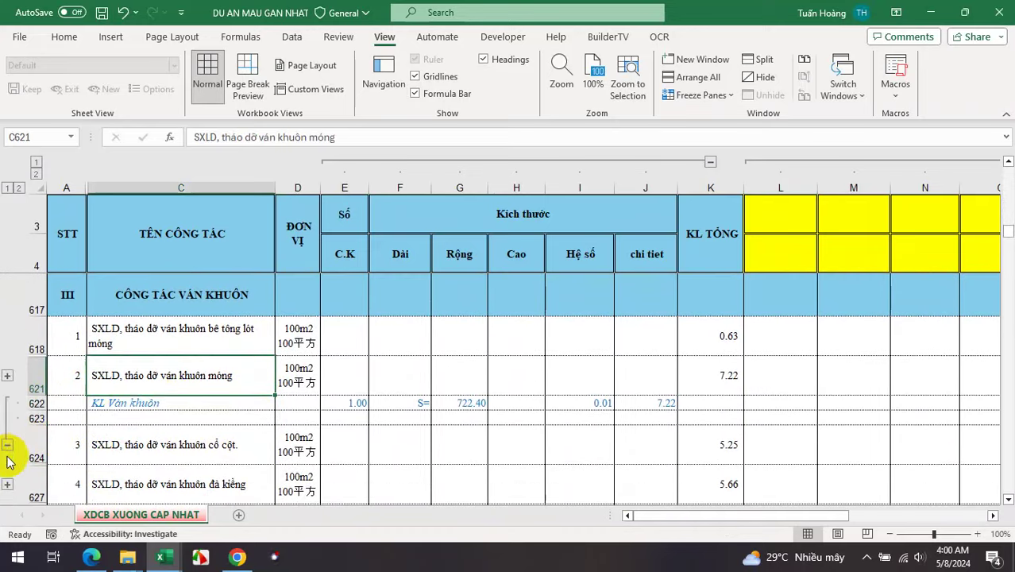
Inspect G622's =L159 link, jump to the referenced 722.40 total, and return to row 622.
click(175, 401)
click(346, 404)
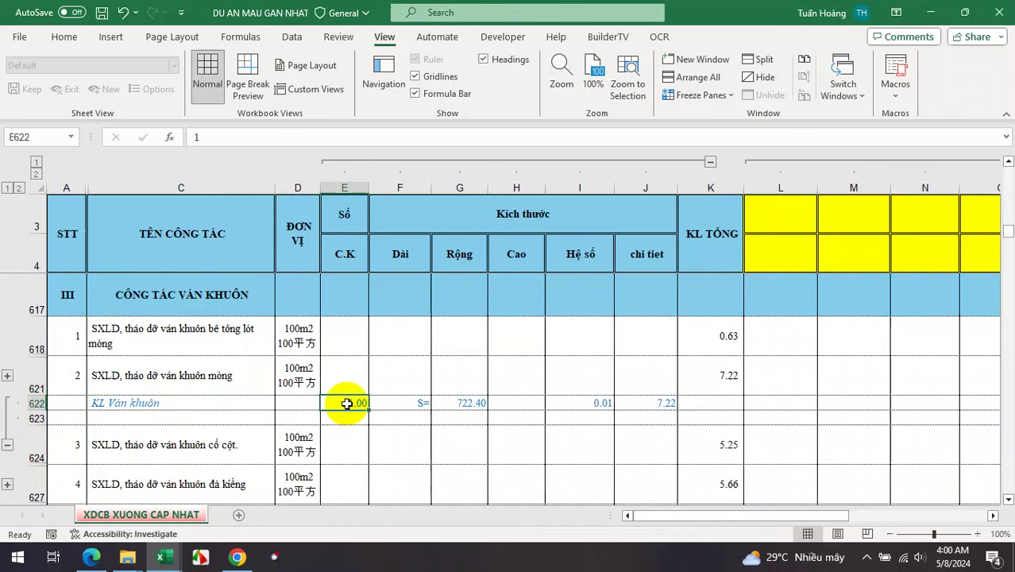
click(417, 404)
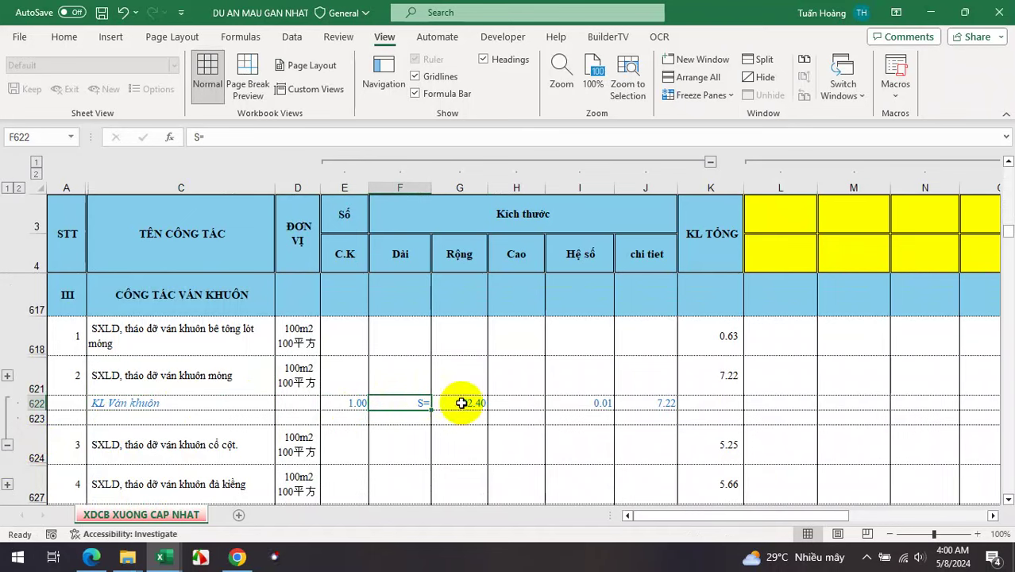
click(464, 403)
double_click(477, 406)
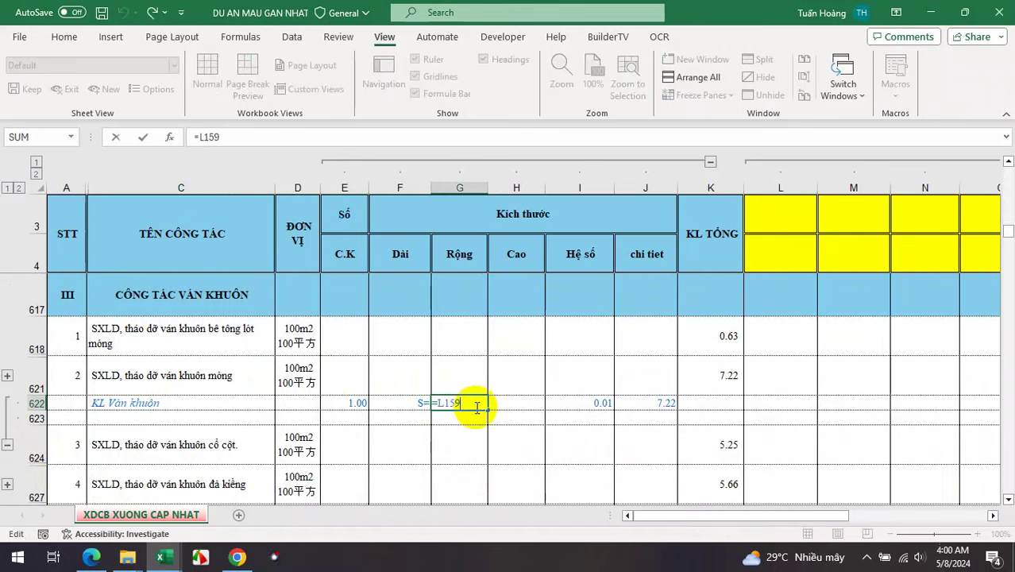
key(Escape)
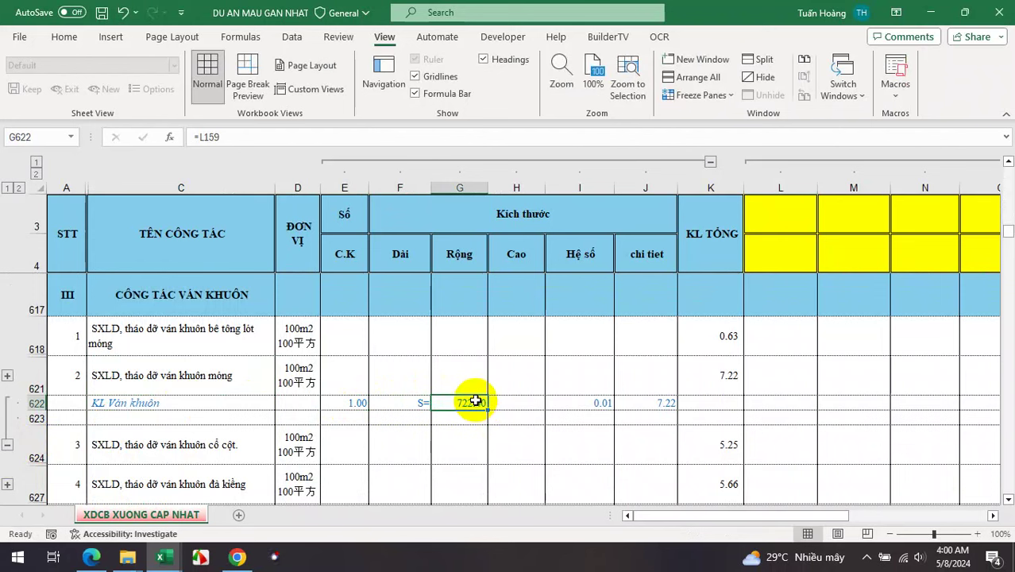
key(ctrl+bracketleft)
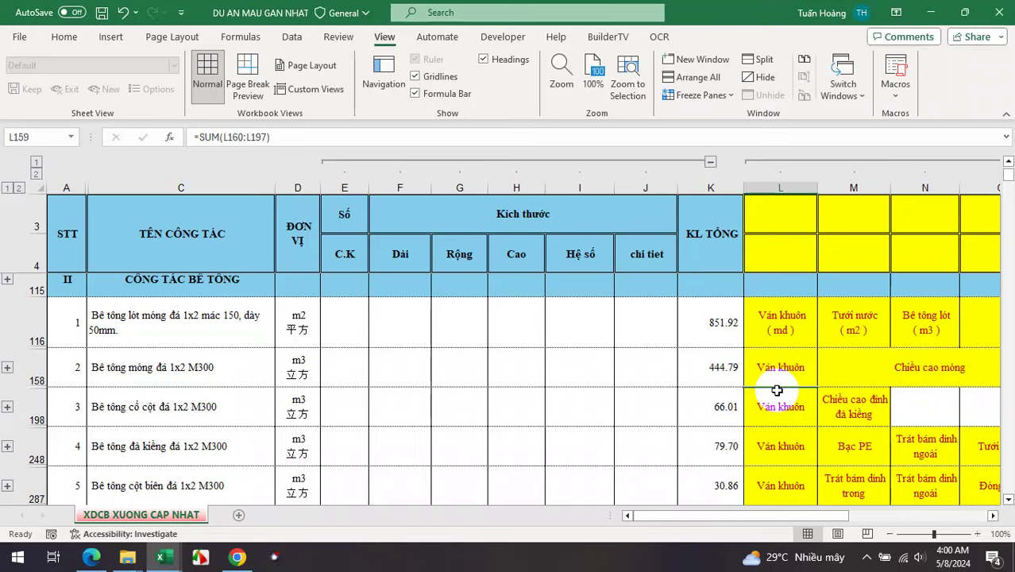
key(F5)
key(Return)
Check J622's =PRODUCT(E622:I622) giving 7.22 with coefficient 0.01, then expand all detail rows at outline level 2.
click(600, 460)
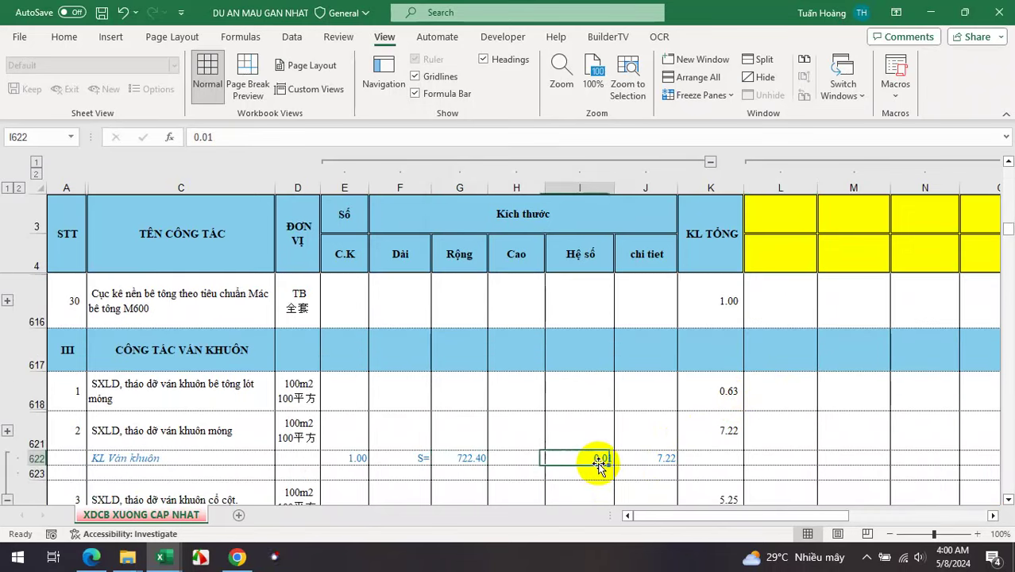
double_click(661, 457)
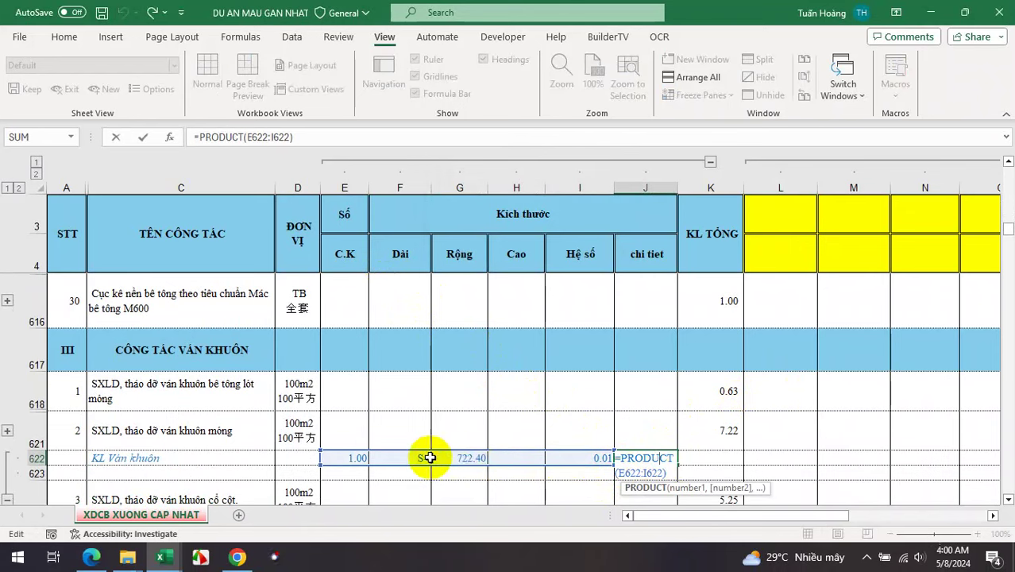
key(Escape)
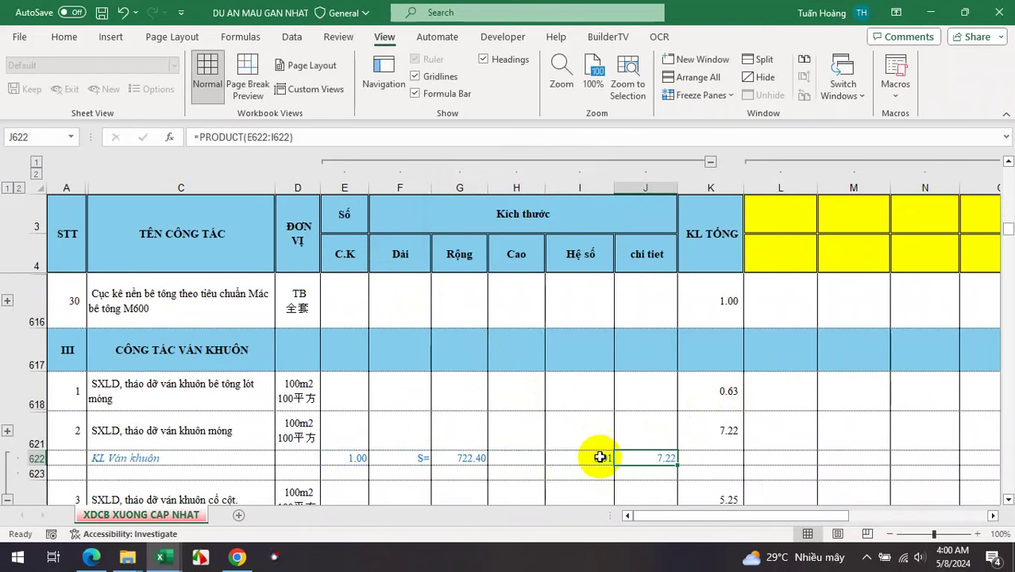
click(601, 461)
click(693, 456)
click(645, 460)
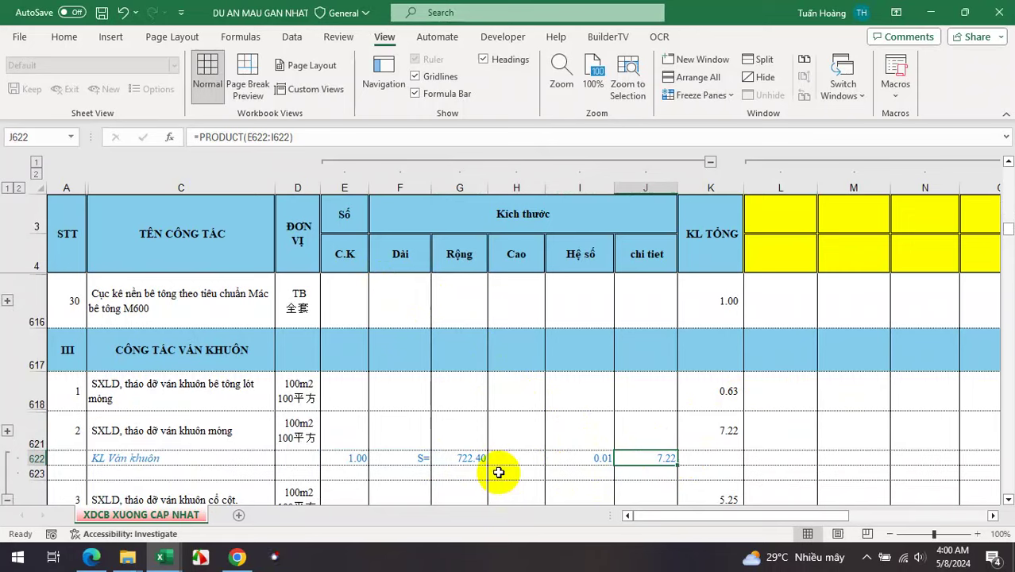
scroll(498, 472, down, 1)
click(470, 421)
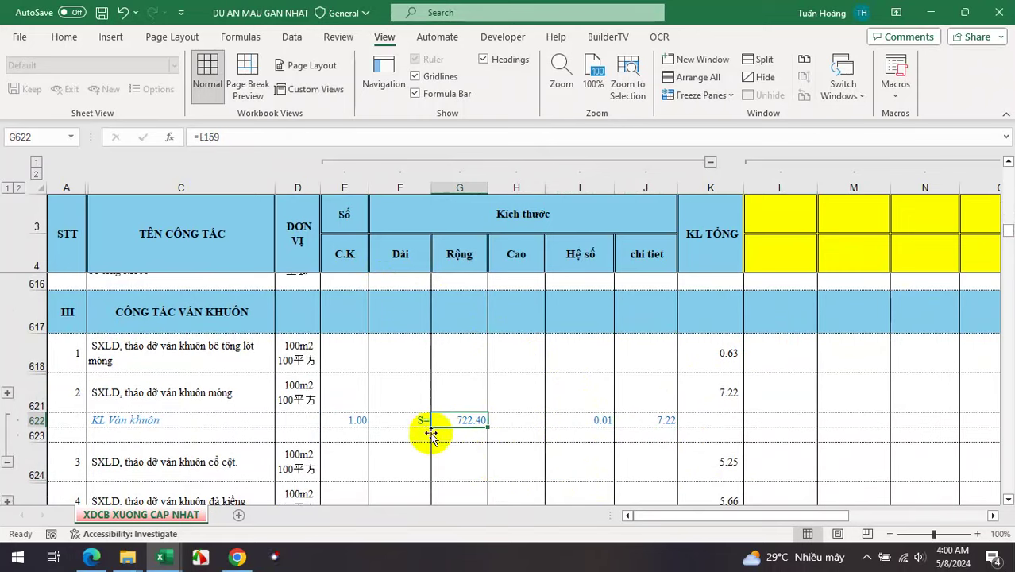
click(112, 420)
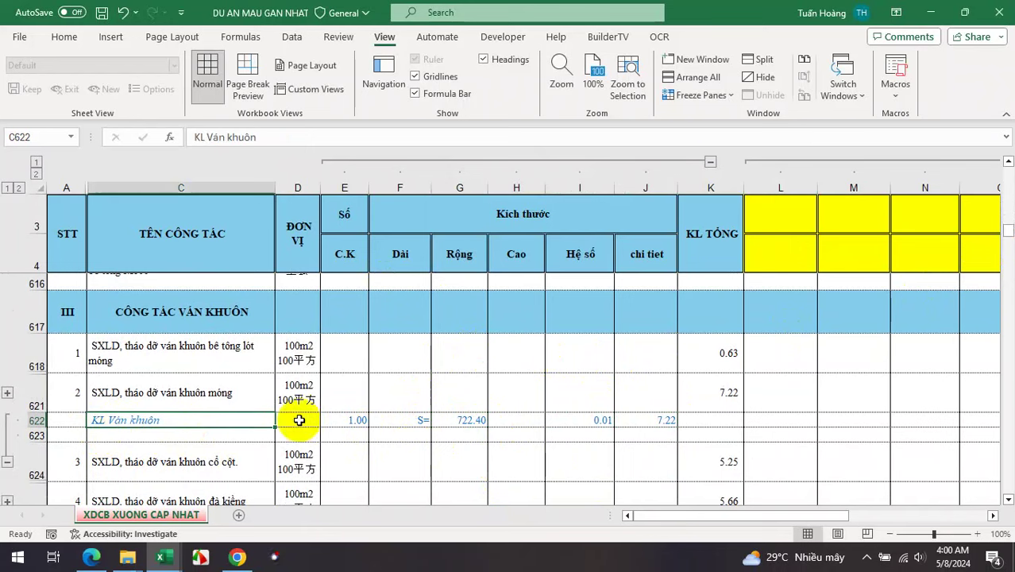
click(449, 423)
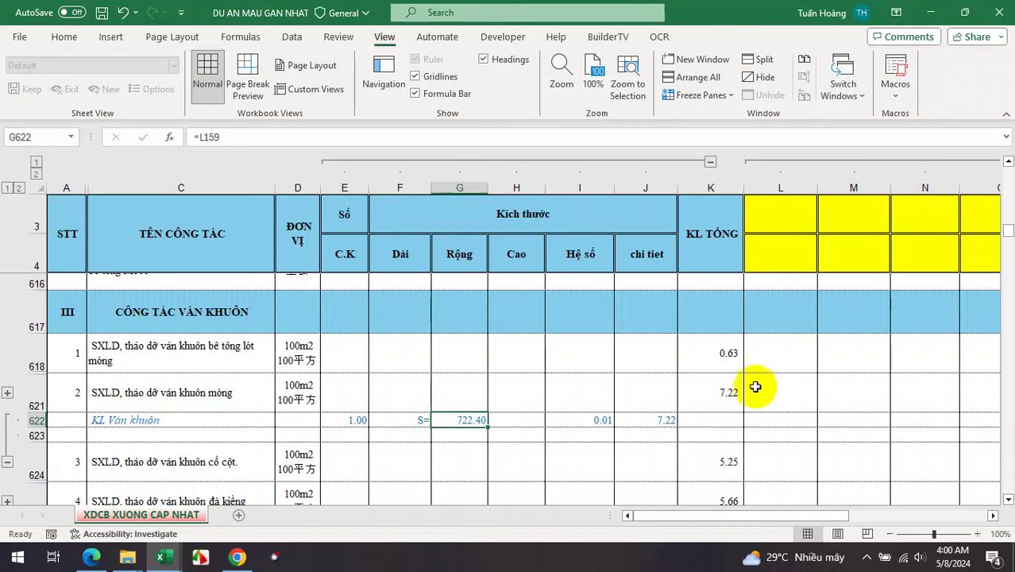
click(20, 191)
Enter =L159 in G622 to link it to the 722.40 formwork total.
scroll(343, 254, down, 1)
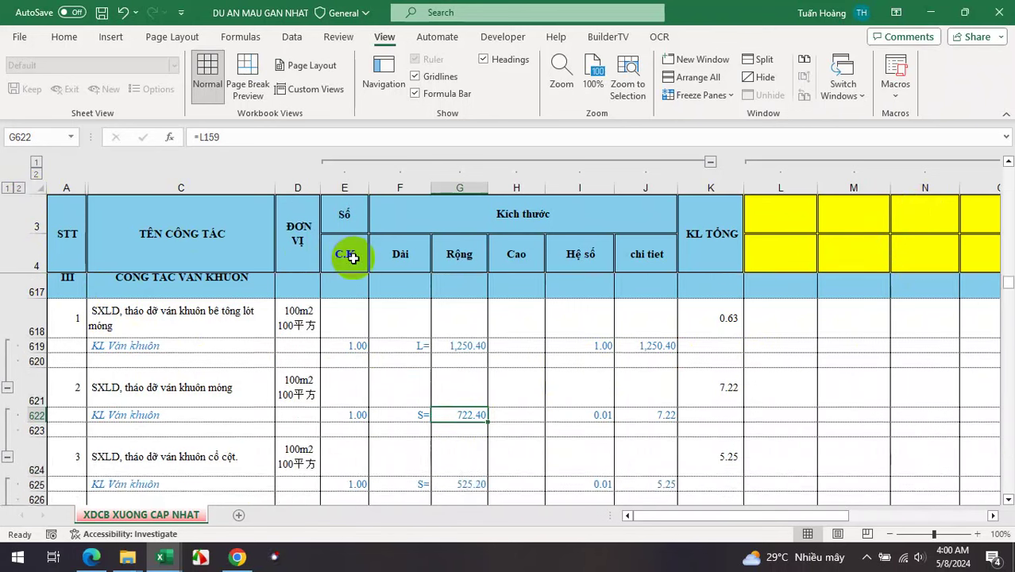
scroll(403, 338, up, 1)
scroll(465, 445, down, 1)
drag(465, 438, 468, 425)
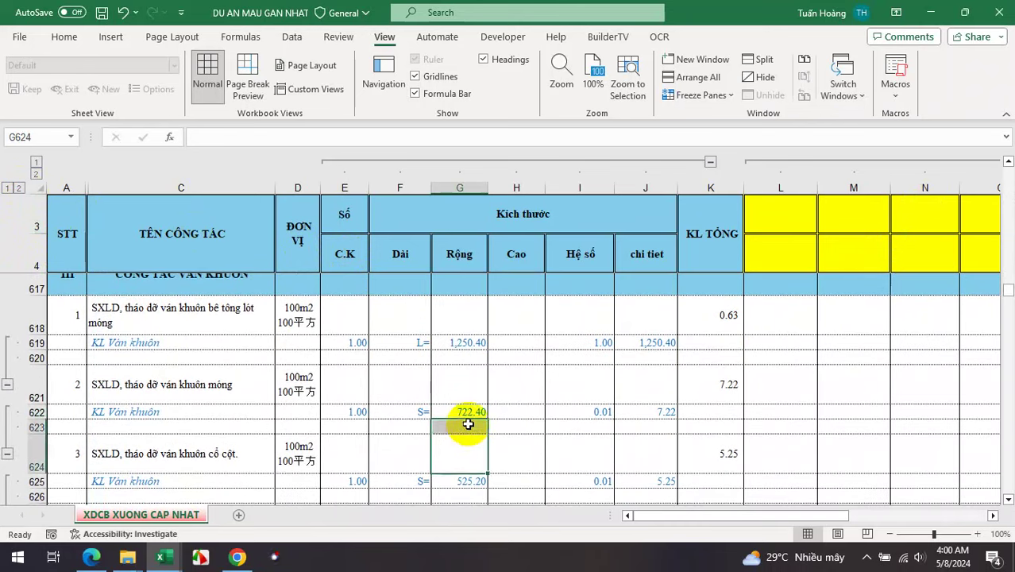
text(=)
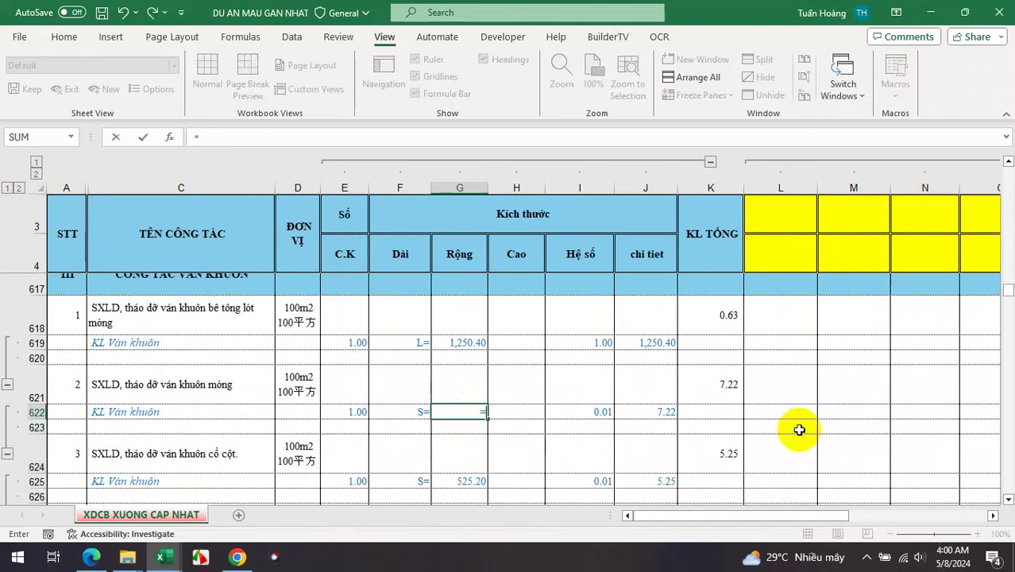
drag(1009, 296, 1009, 174)
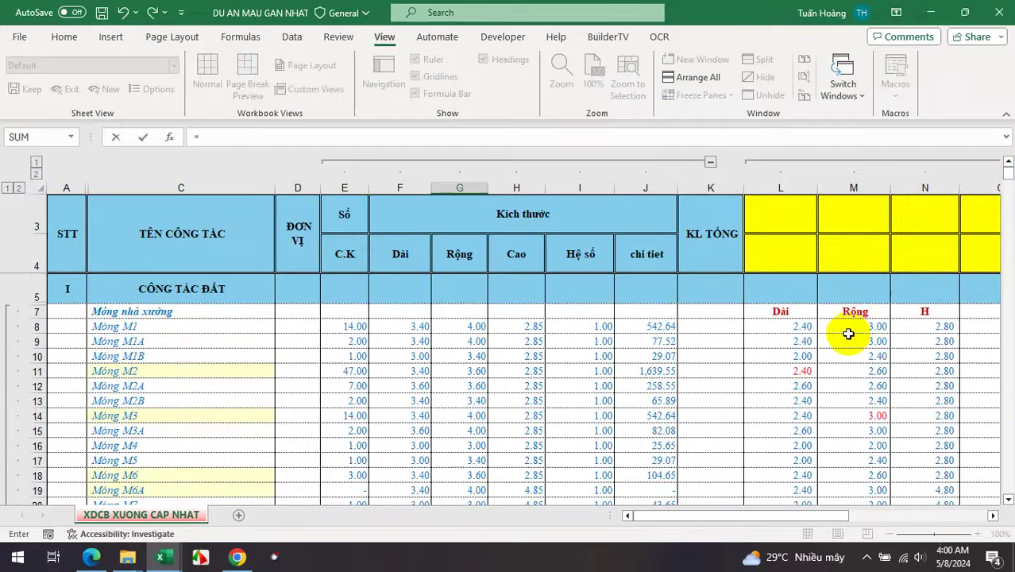
scroll(834, 341, down, 5)
scroll(831, 354, down, 2)
scroll(829, 360, up, 2)
scroll(829, 360, up, 5)
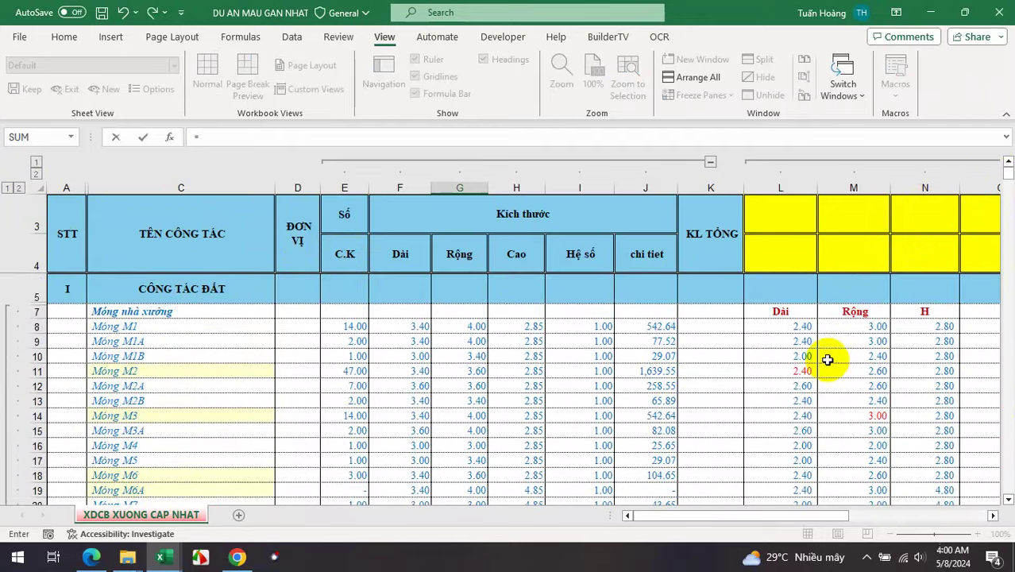
scroll(823, 365, down, 6)
scroll(822, 367, down, 4)
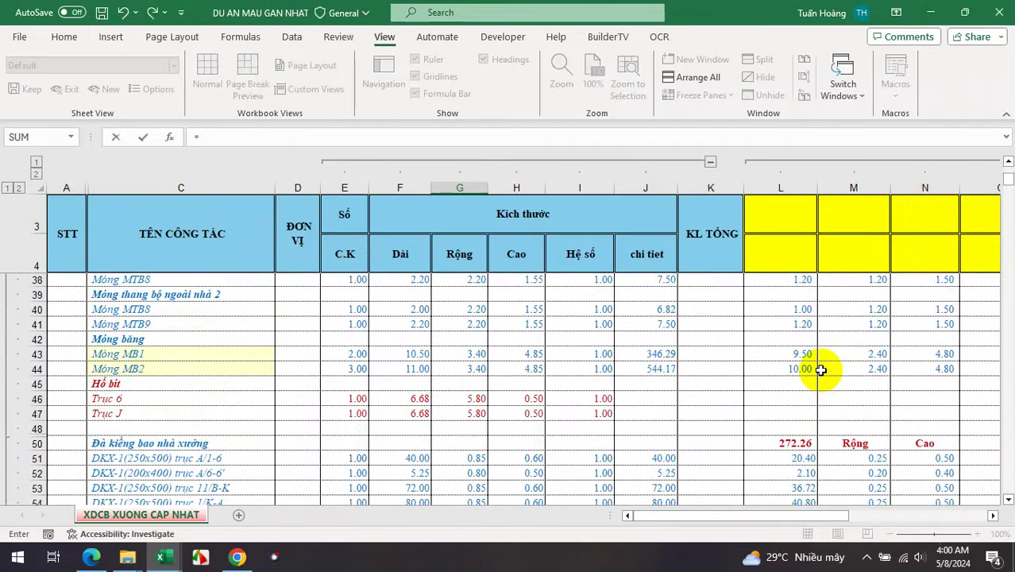
scroll(822, 369, down, 4)
scroll(821, 370, down, 2)
scroll(821, 371, down, 2)
scroll(820, 371, down, 5)
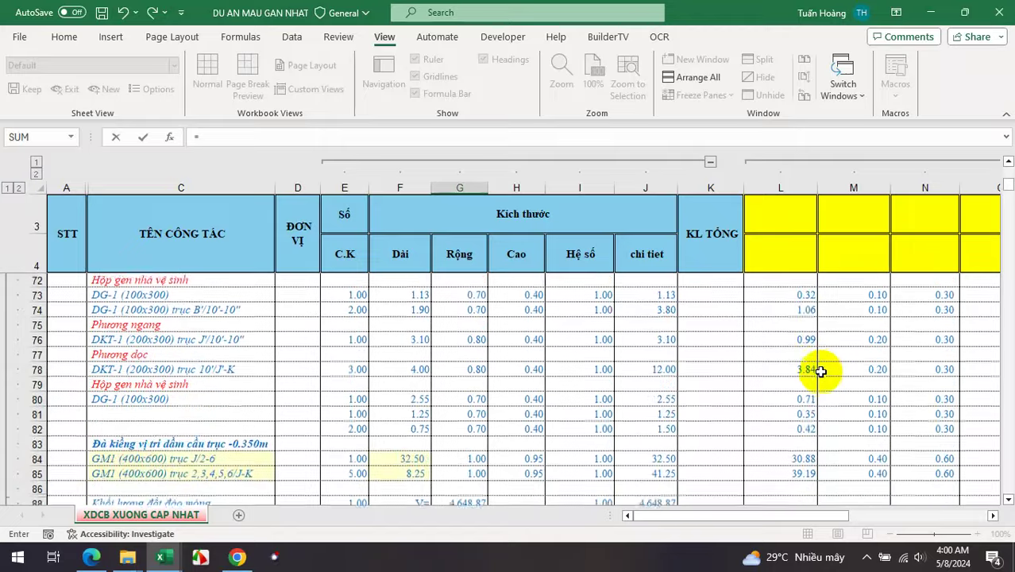
scroll(820, 372, down, 4)
scroll(820, 374, down, 5)
scroll(820, 374, down, 1)
scroll(820, 373, down, 2)
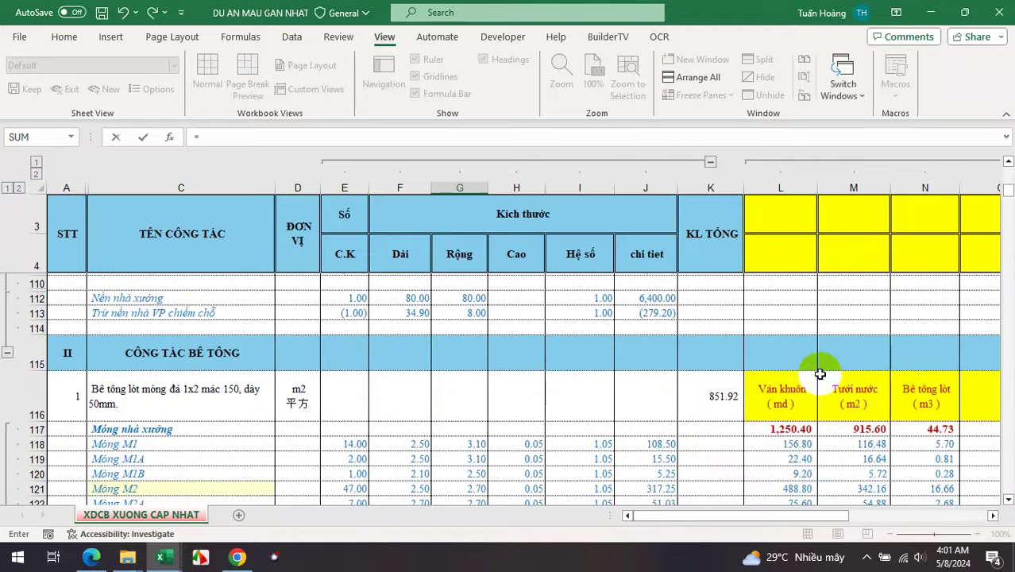
scroll(820, 374, down, 3)
scroll(819, 375, down, 4)
scroll(820, 375, down, 3)
scroll(819, 377, down, 4)
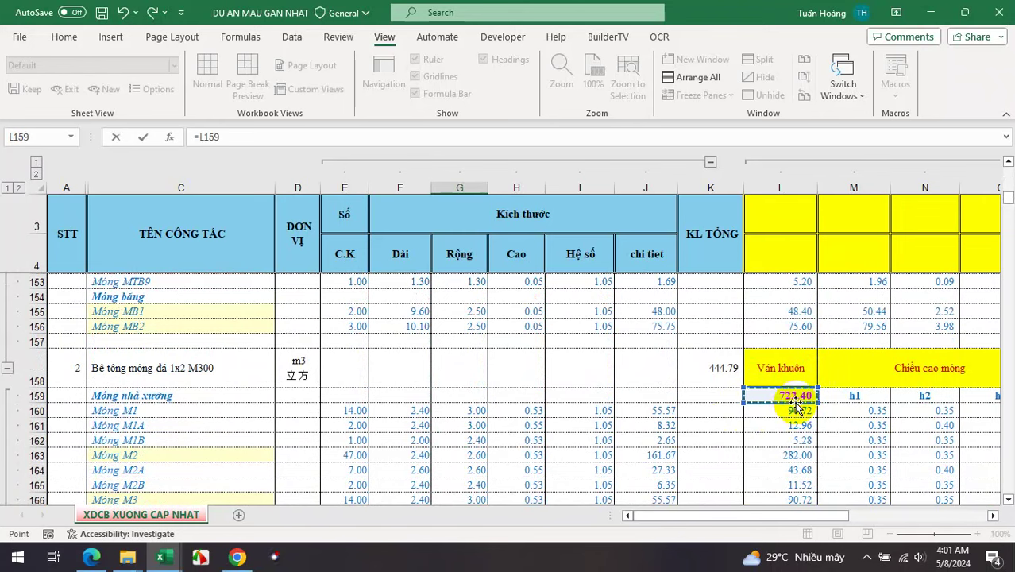
scroll(797, 402, down, 2)
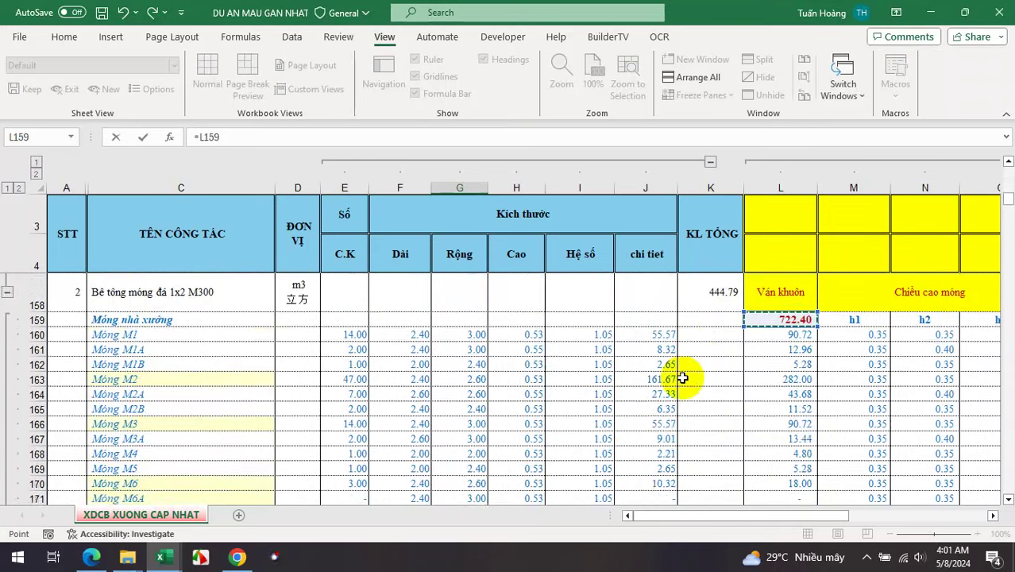
scroll(779, 373, down, 3)
scroll(810, 355, up, 3)
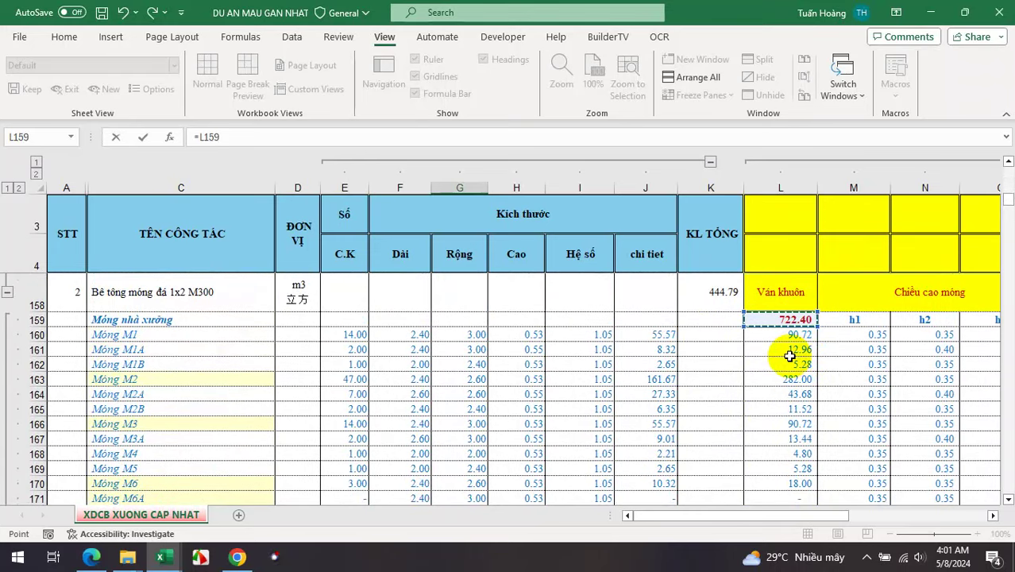
key(Return)
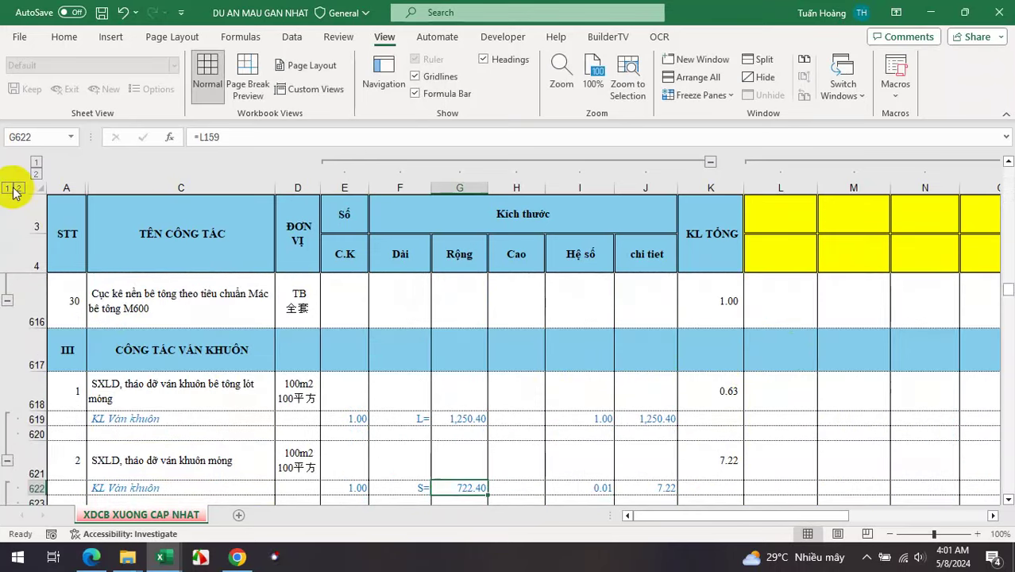
Collapse to outline level 1 so only the main item totals show.
click(6, 187)
click(552, 388)
click(512, 349)
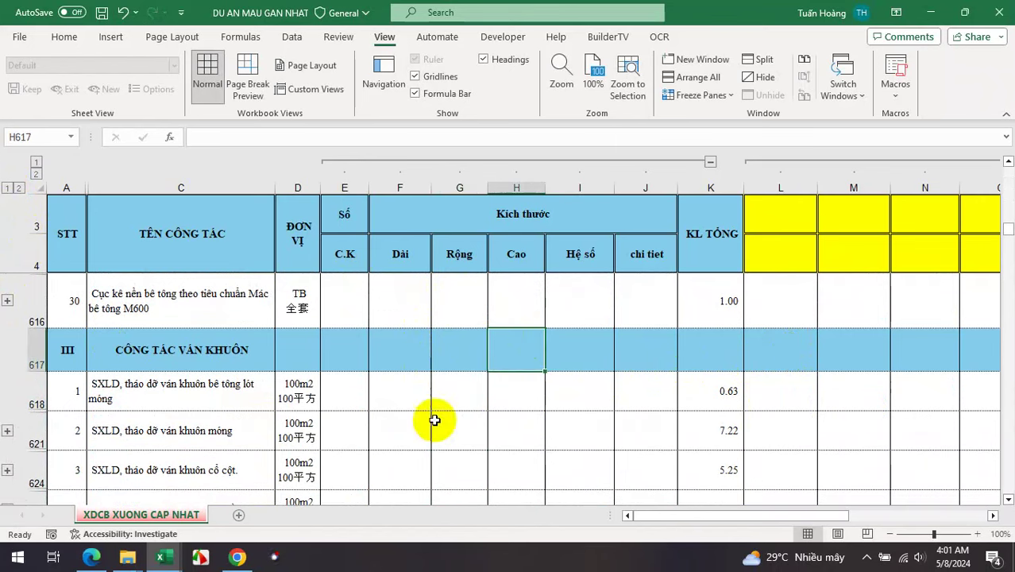
In Chrome, leave full screen and load the hoangtuan.net/s/121 link to the add-in's Drive page.
click(240, 561)
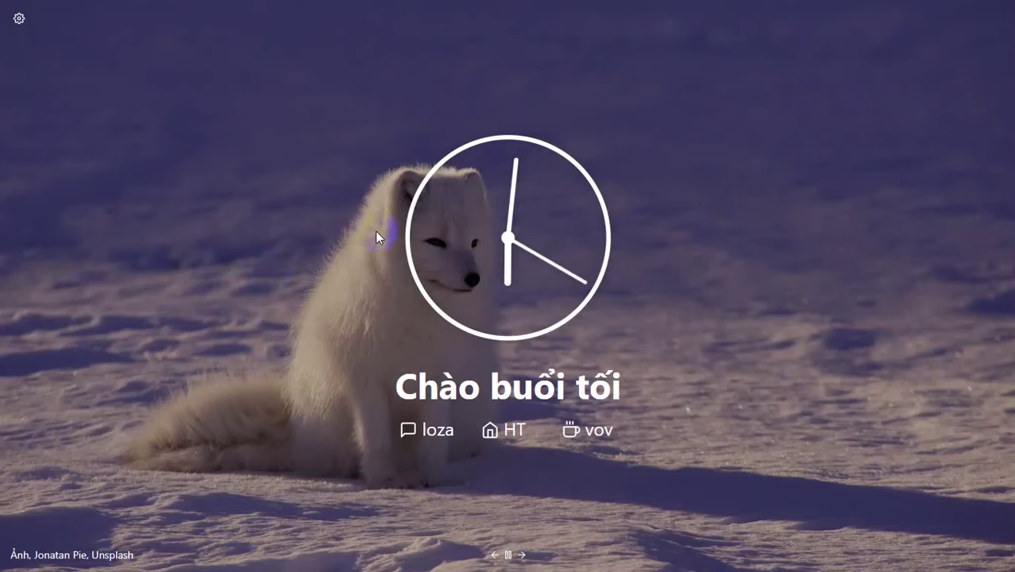
key(F11)
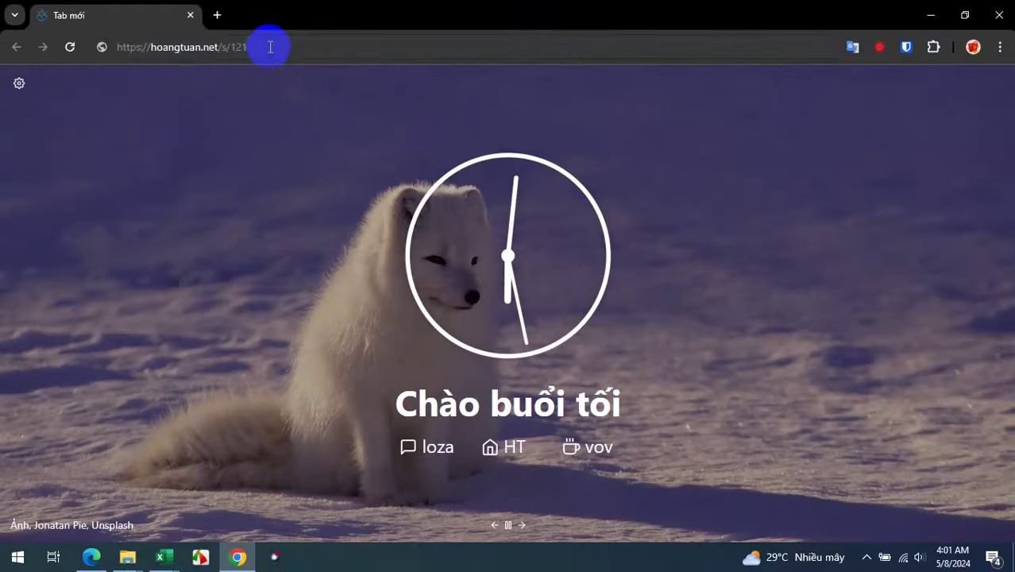
click(271, 47)
key(Return)
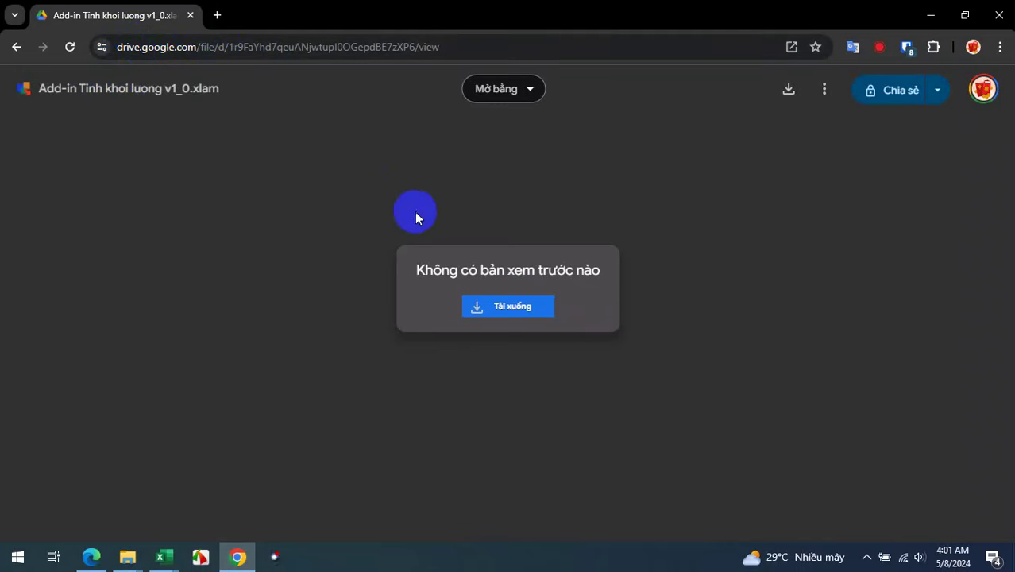
Download Add-in Tinh khoi luong v1_0.xlam into Downloads and show it in File Explorer.
click(514, 309)
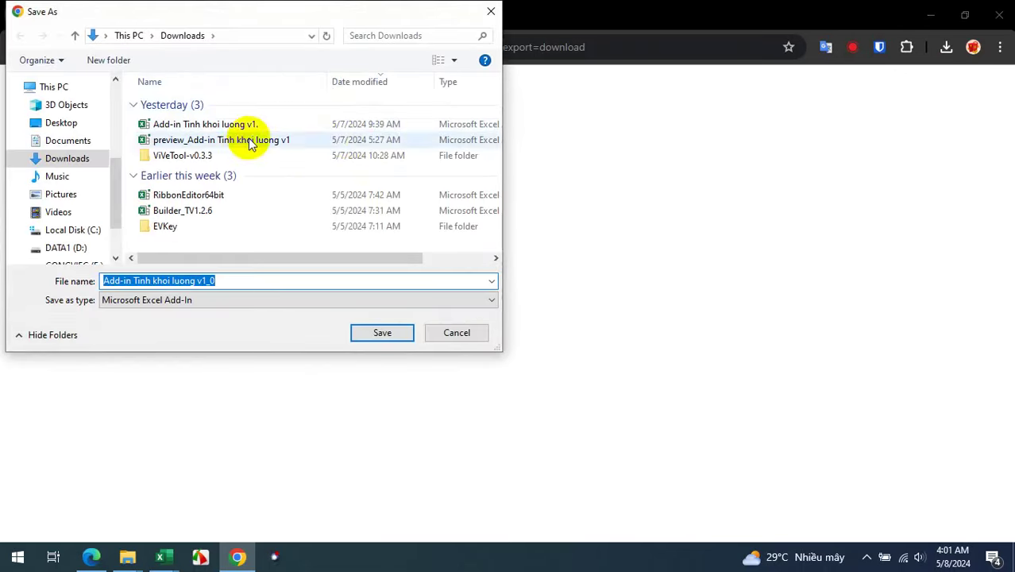
click(382, 333)
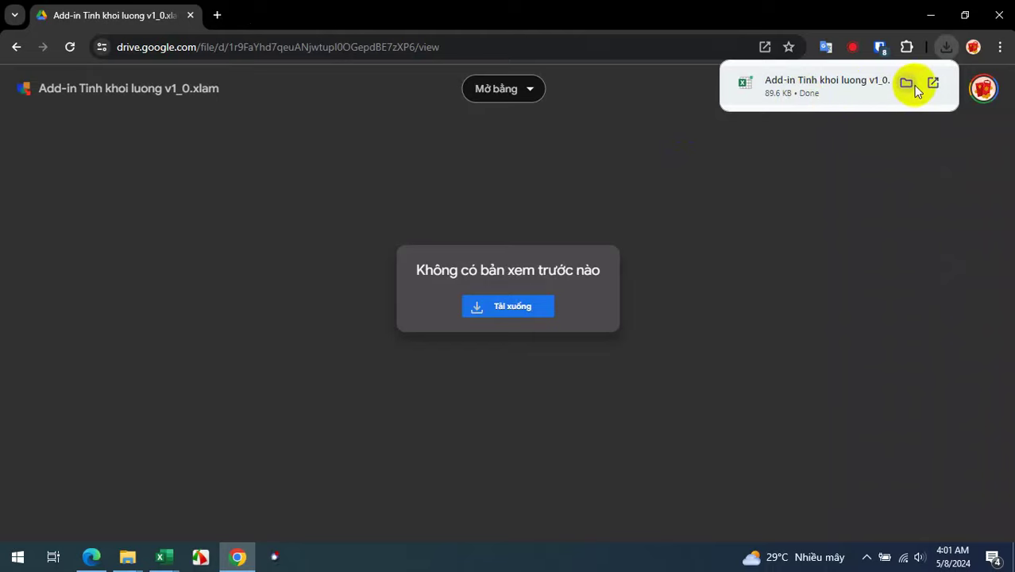
click(907, 83)
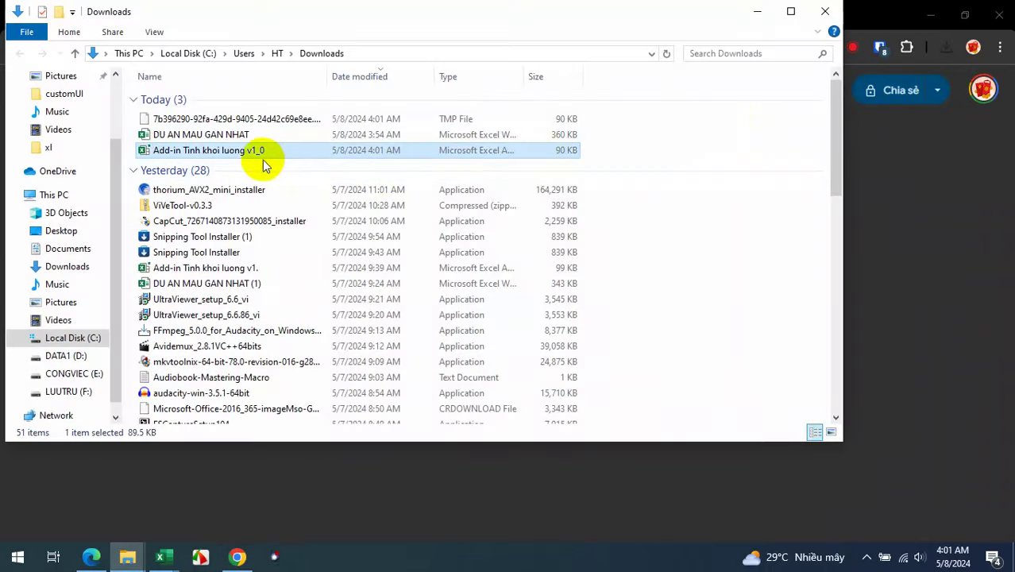
Tick Unblock in the Add-in Tinh khoi luong v1_0 file's Properties and apply it.
right_click(251, 151)
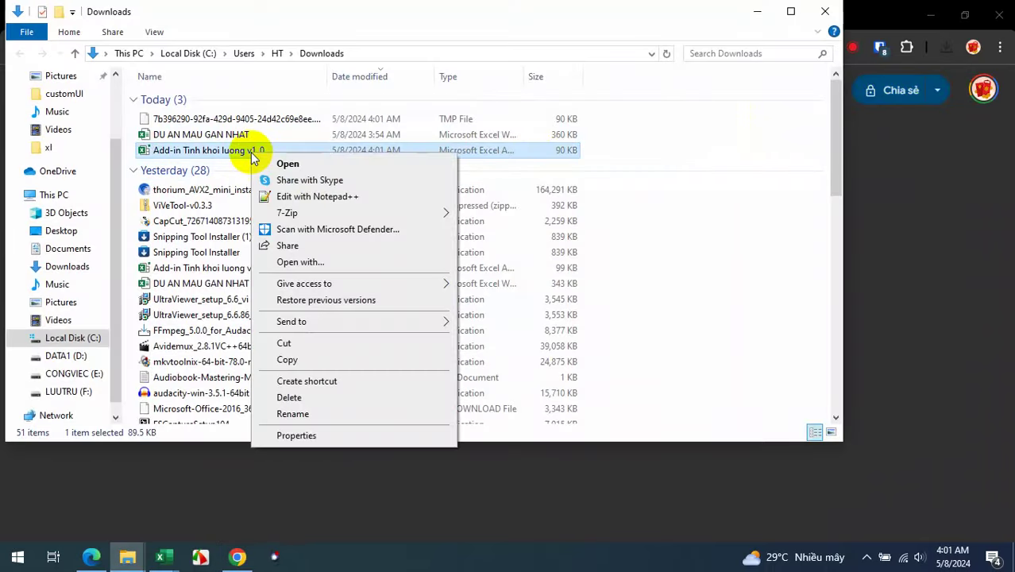
click(310, 437)
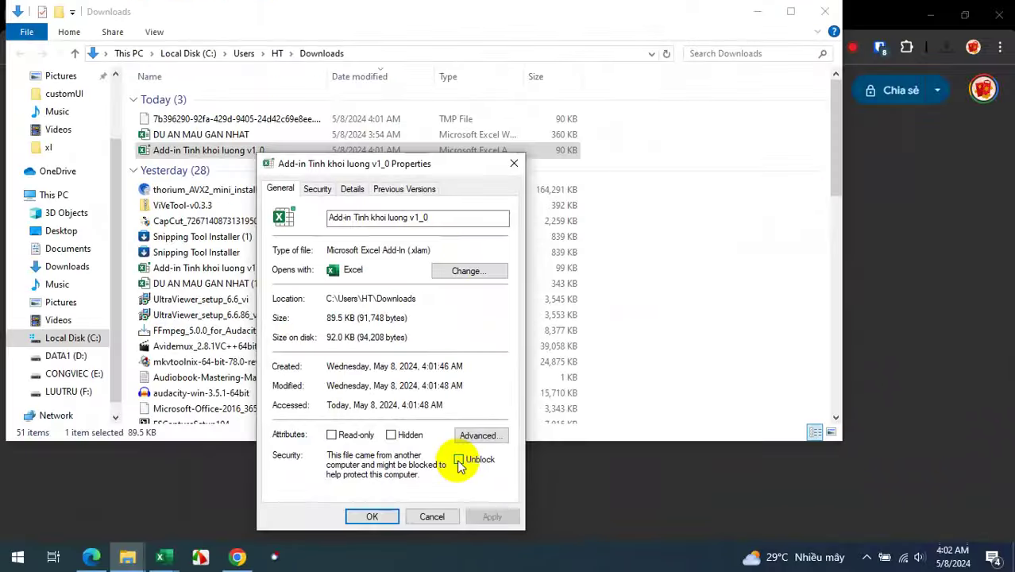
click(459, 460)
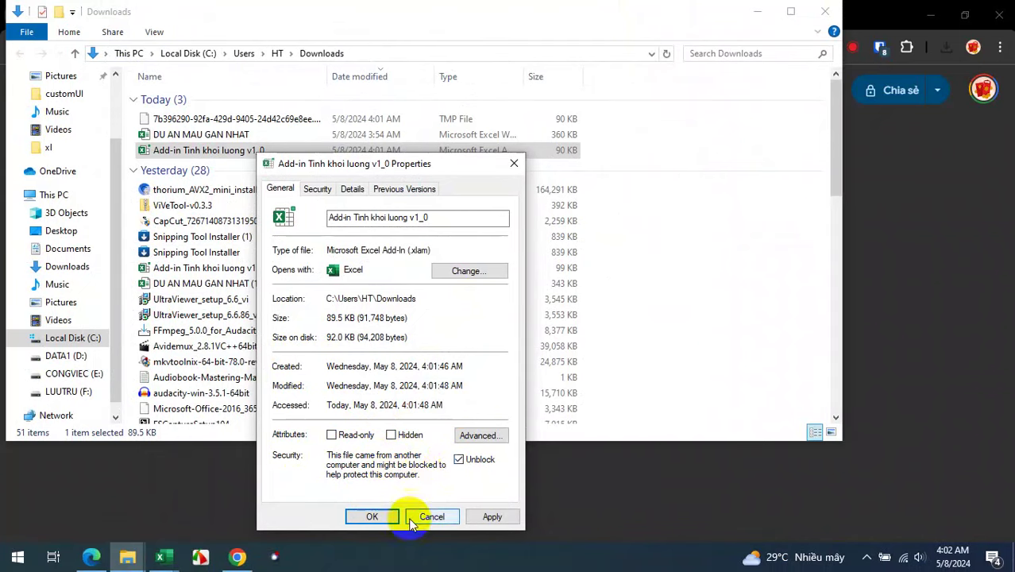
click(370, 518)
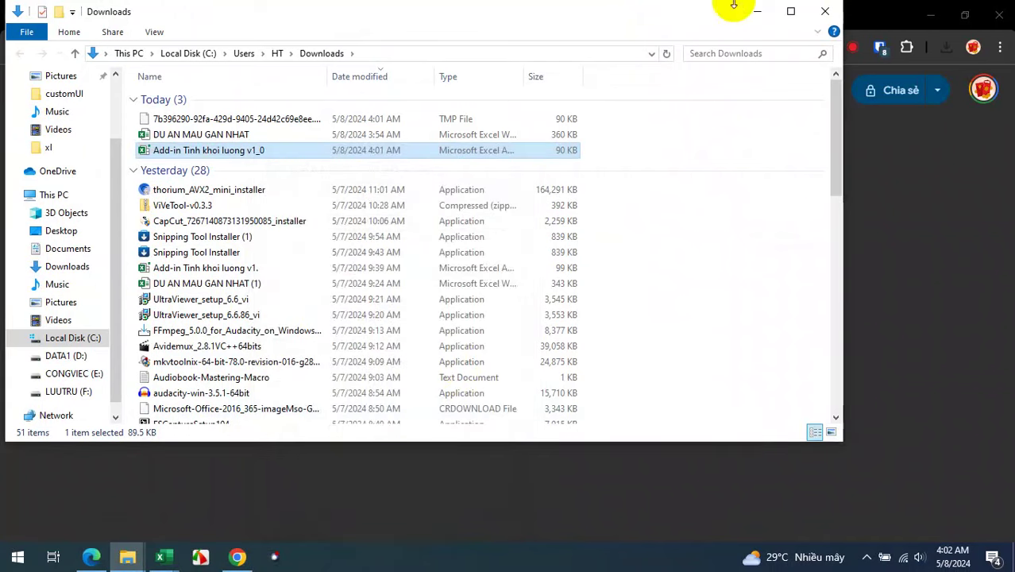
Minimize the Downloads window and bring back the DU AN MAU GAN NHAT workbook.
click(759, 12)
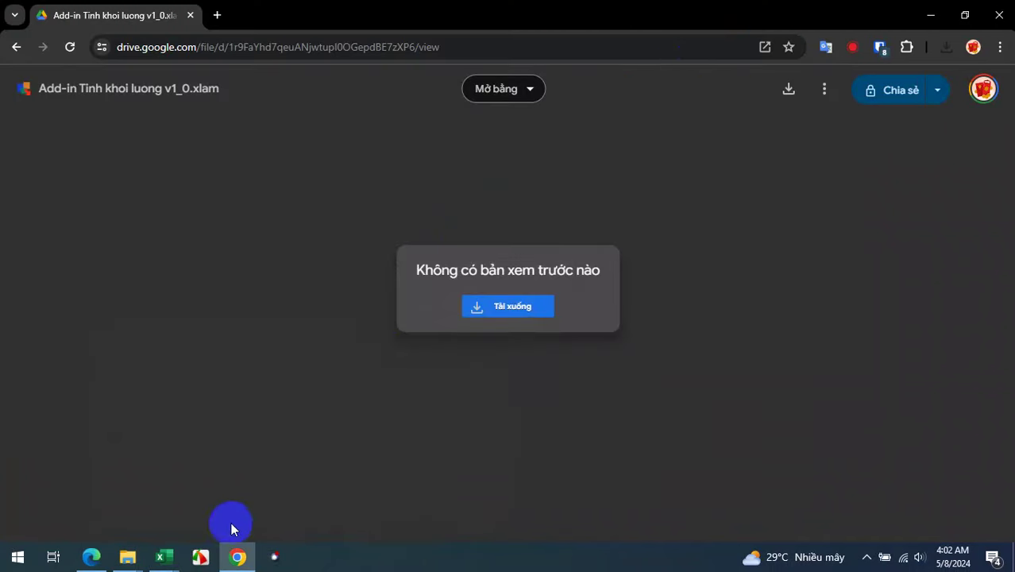
mouse_move(169, 560)
click(218, 493)
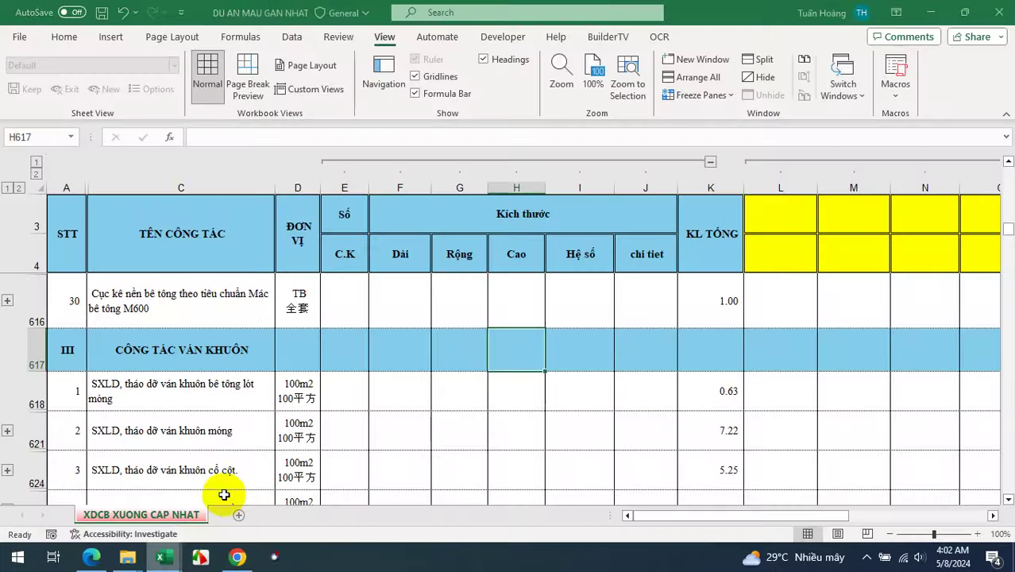
Show the Developer tab and open Customize the Ribbon in Excel Options.
click(503, 36)
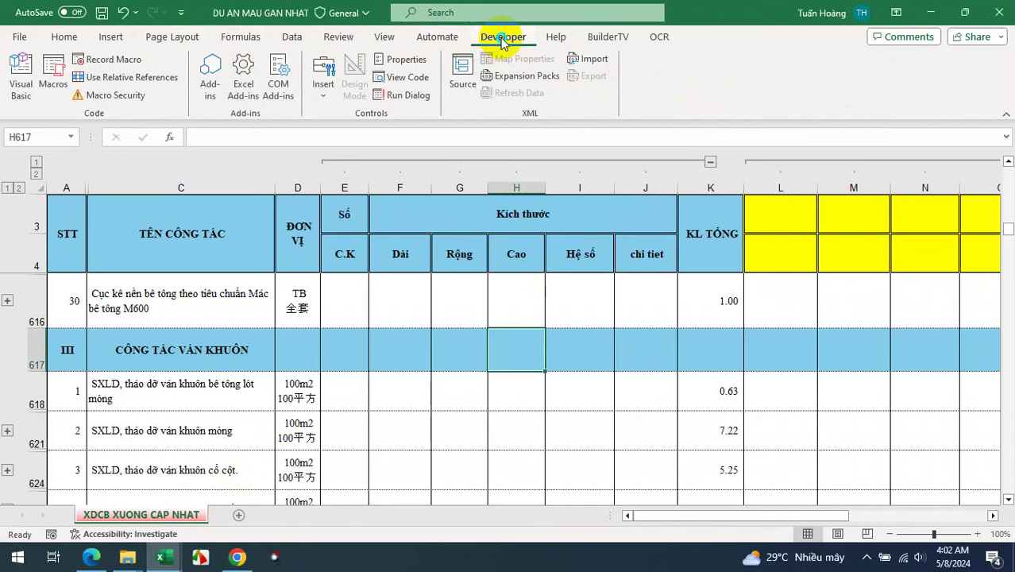
right_click(503, 38)
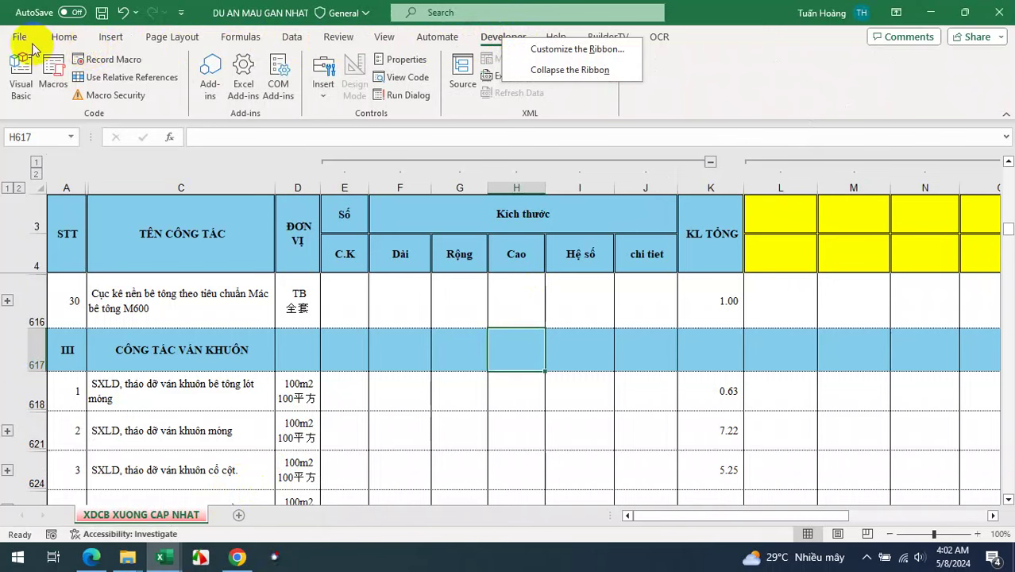
right_click(56, 41)
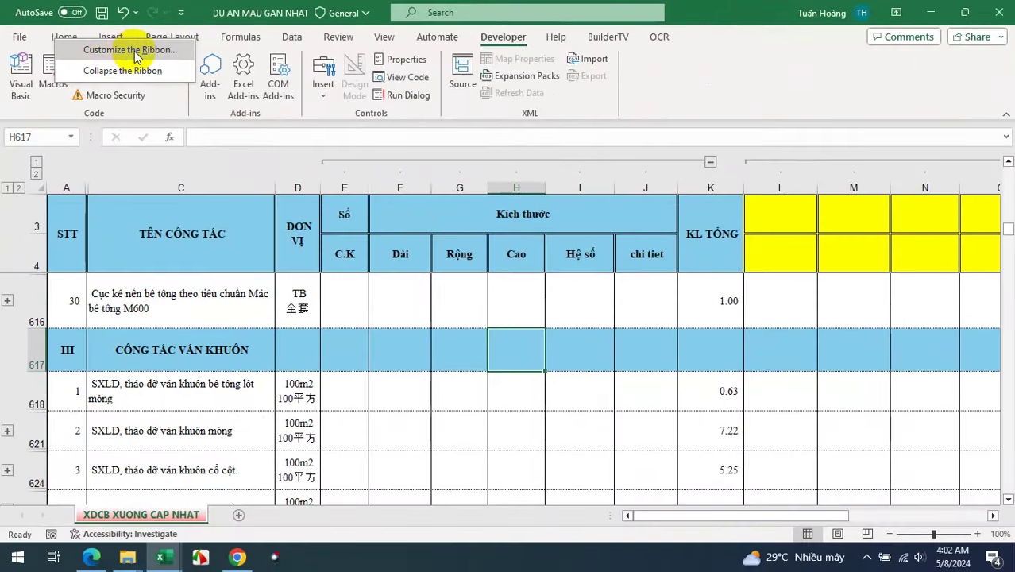
click(135, 51)
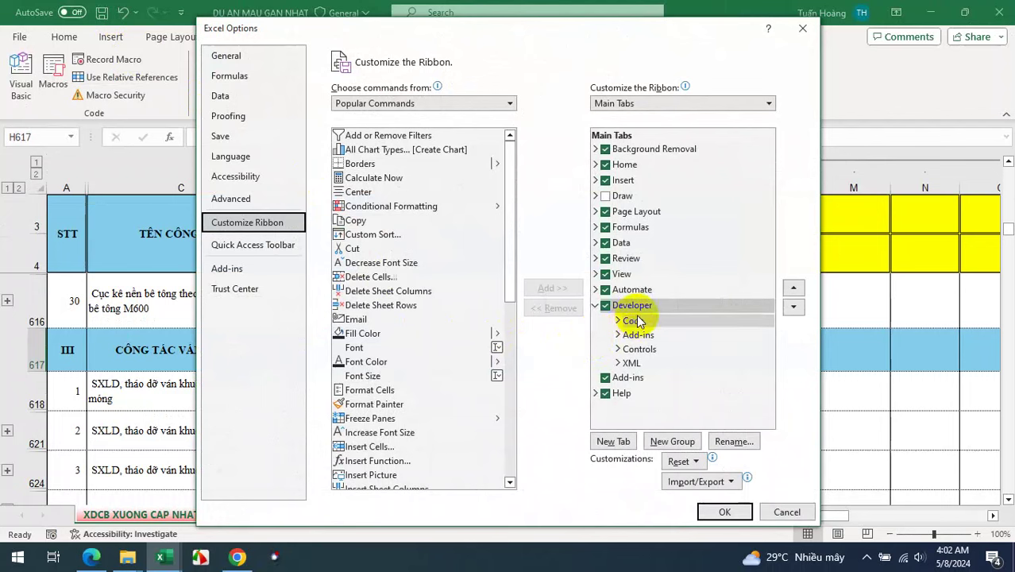
Enable the Developer tab under Main Tabs in Excel Options and confirm with OK.
click(610, 309)
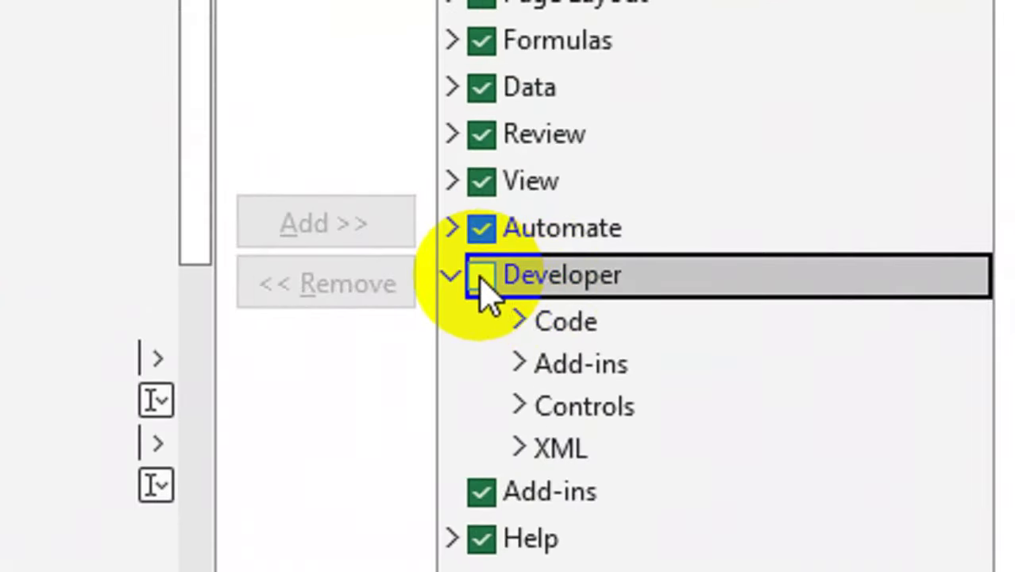
click(484, 278)
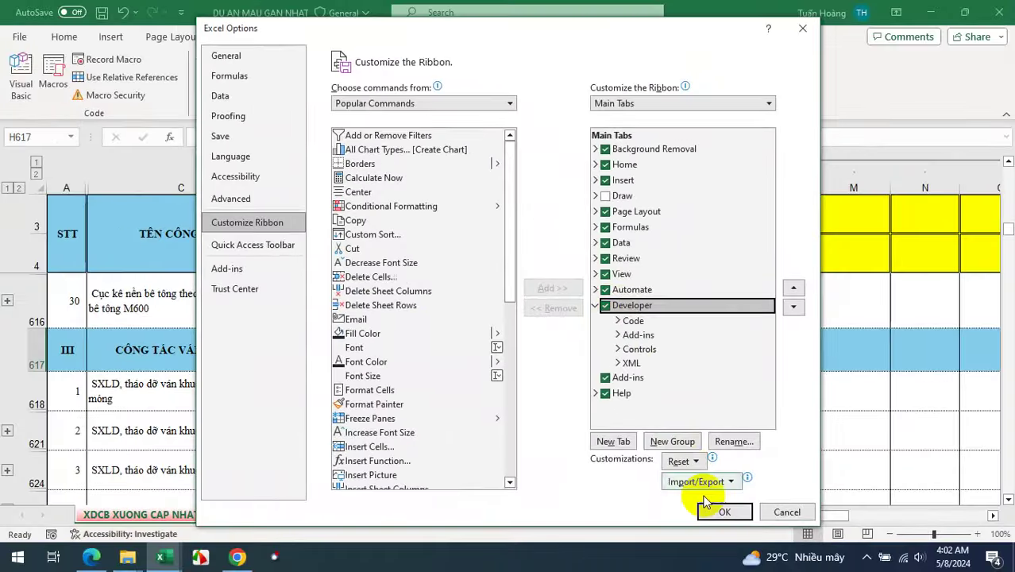
click(712, 509)
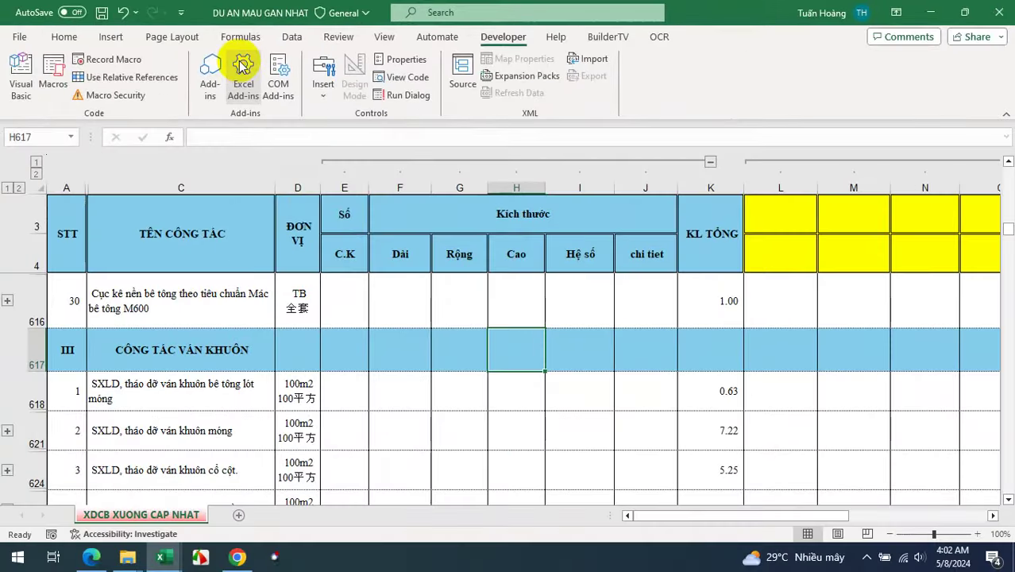
Open the Browse window from Developer's Excel Add-ins list.
click(244, 68)
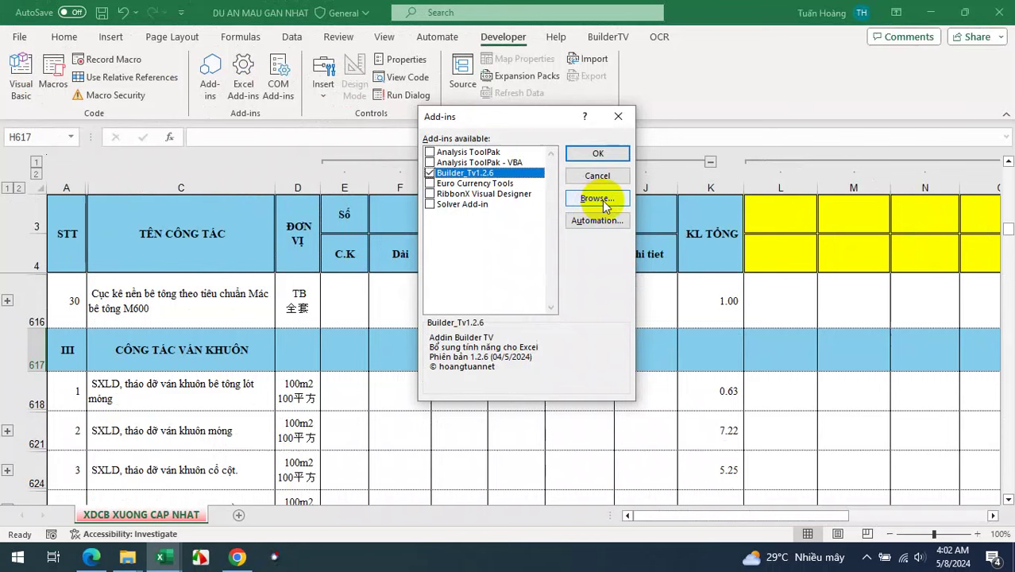
click(602, 200)
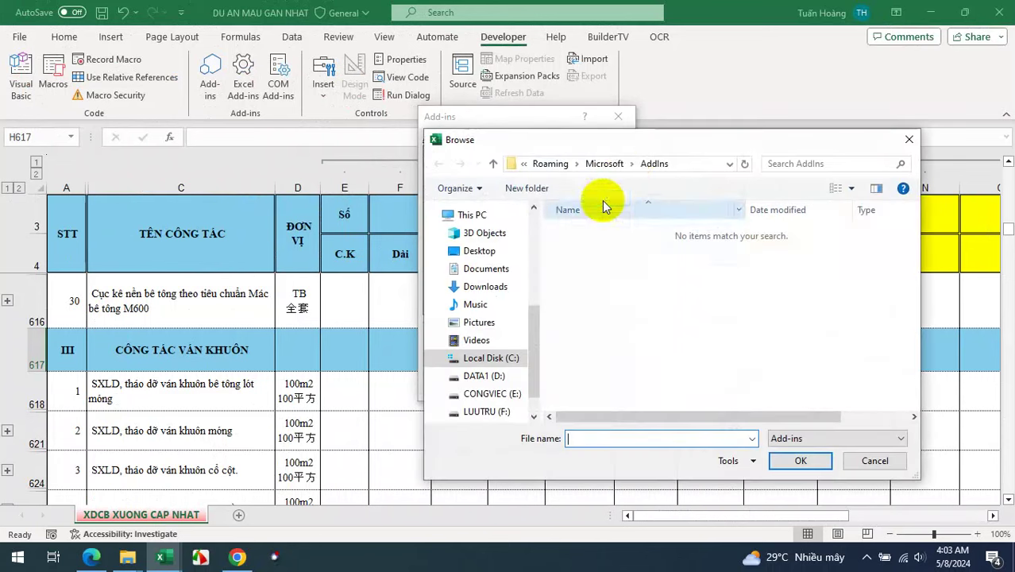
drag(638, 141, 518, 114)
Inspect the Roaming > Microsoft > AddIns path in the address bar, then switch to File Explorer.
click(563, 136)
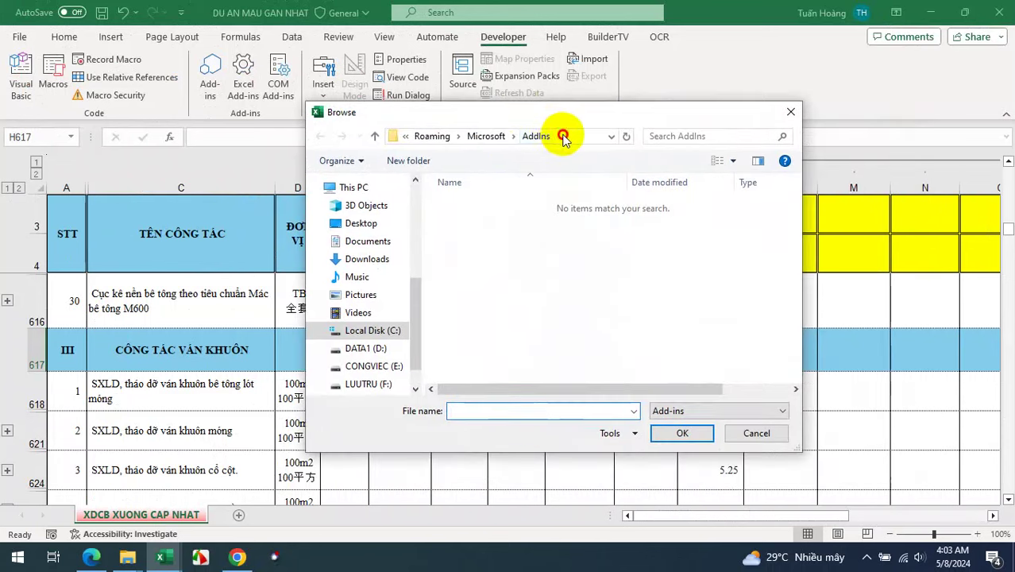
click(491, 137)
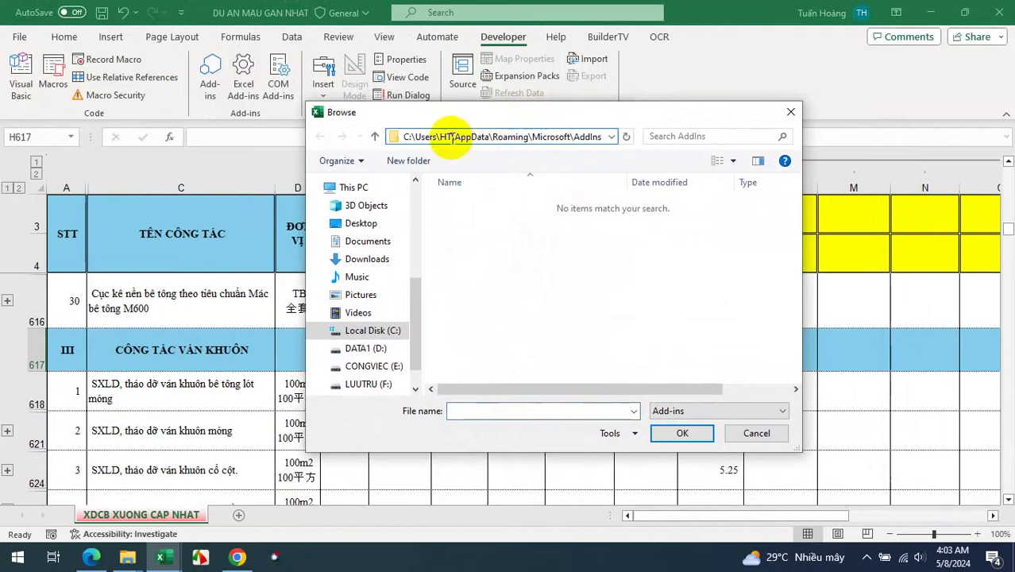
mouse_move(433, 137)
mouse_down()
mouse_move(630, 136)
mouse_move(551, 108)
mouse_up()
click(591, 137)
double_click(588, 137)
click(530, 239)
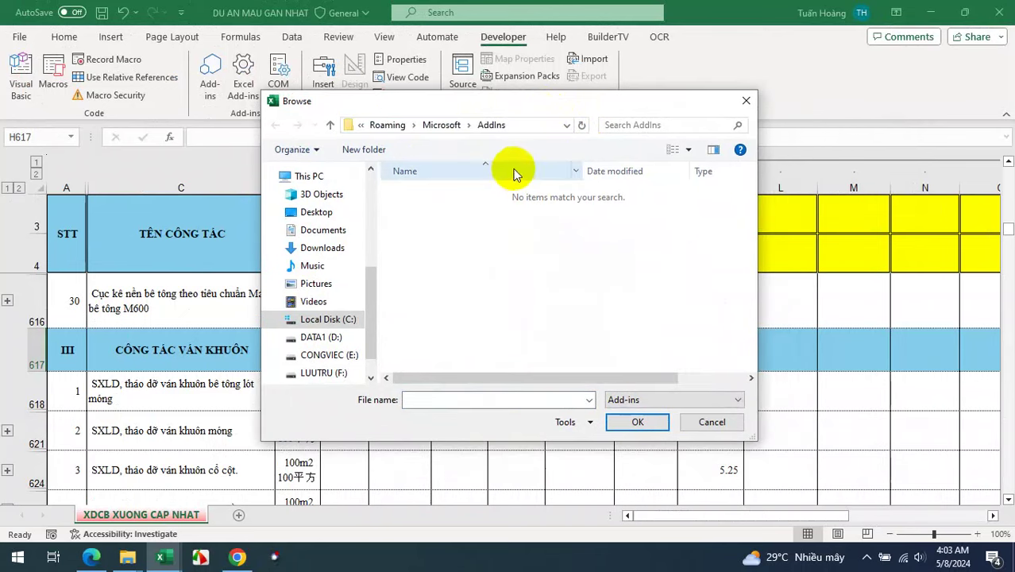
click(518, 263)
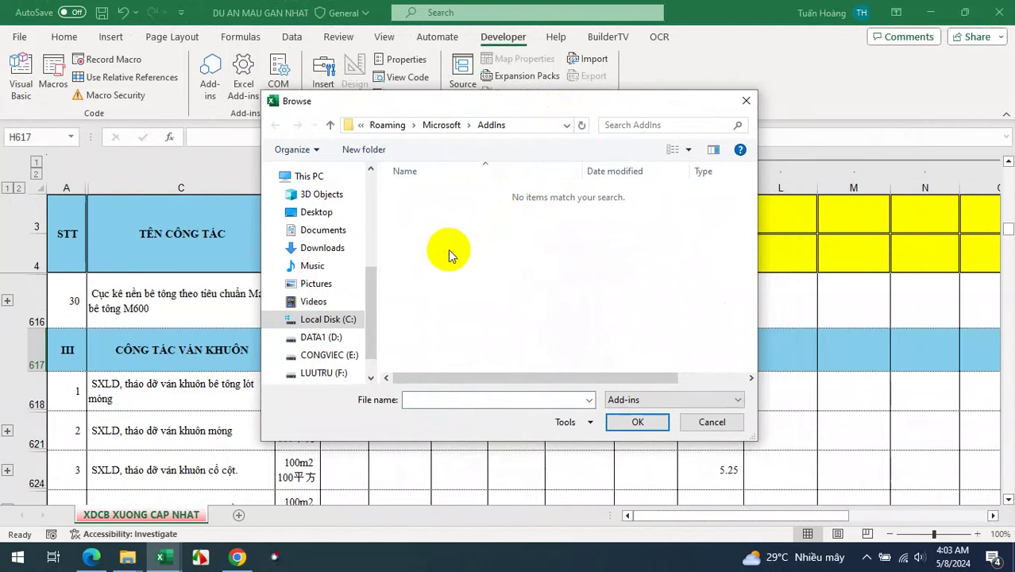
click(132, 558)
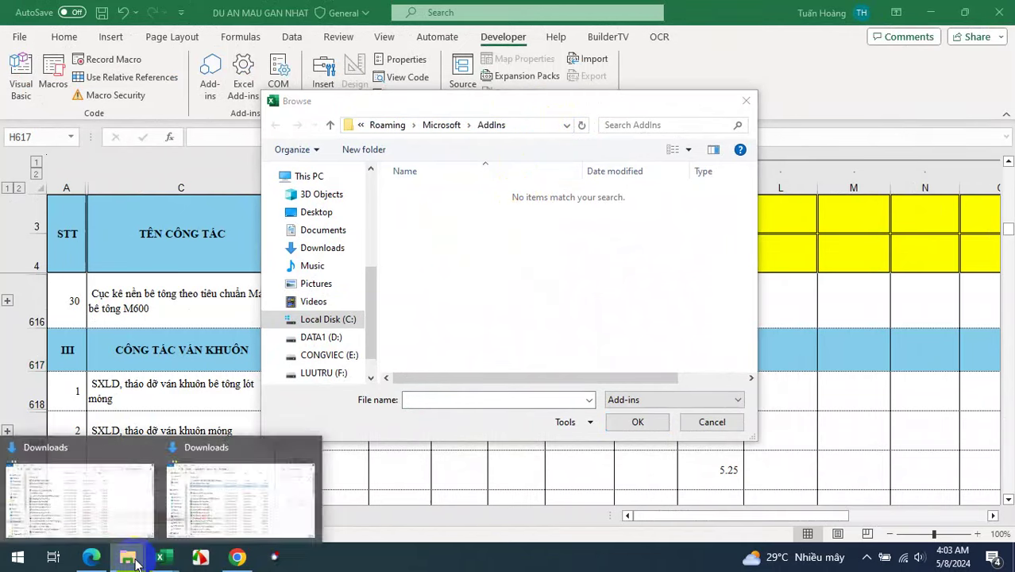
Copy the Add-in Tinh khoi luong v1_0 file from Downloads and minimize the Downloads window.
click(195, 508)
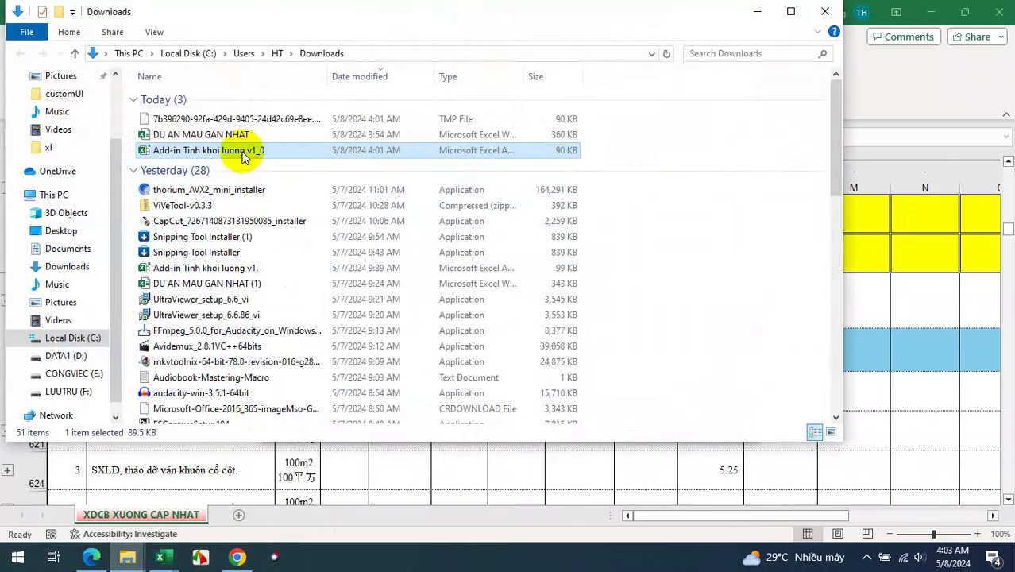
right_click(237, 154)
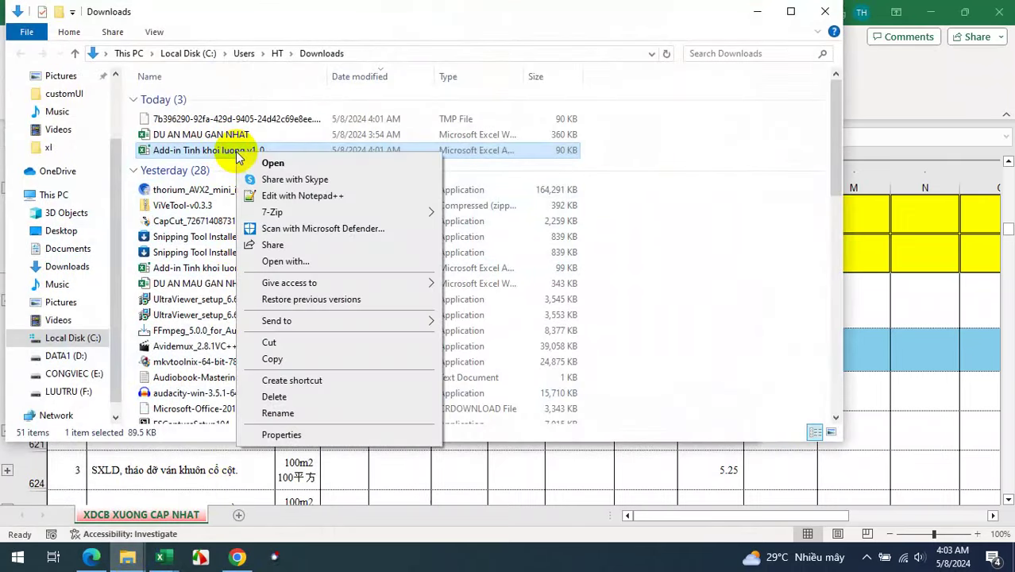
click(271, 358)
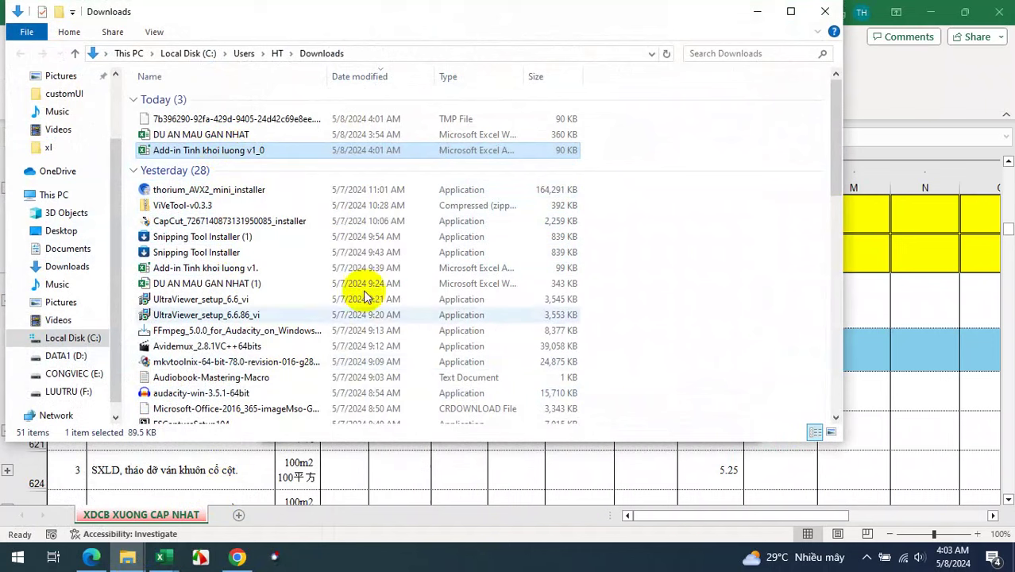
click(762, 14)
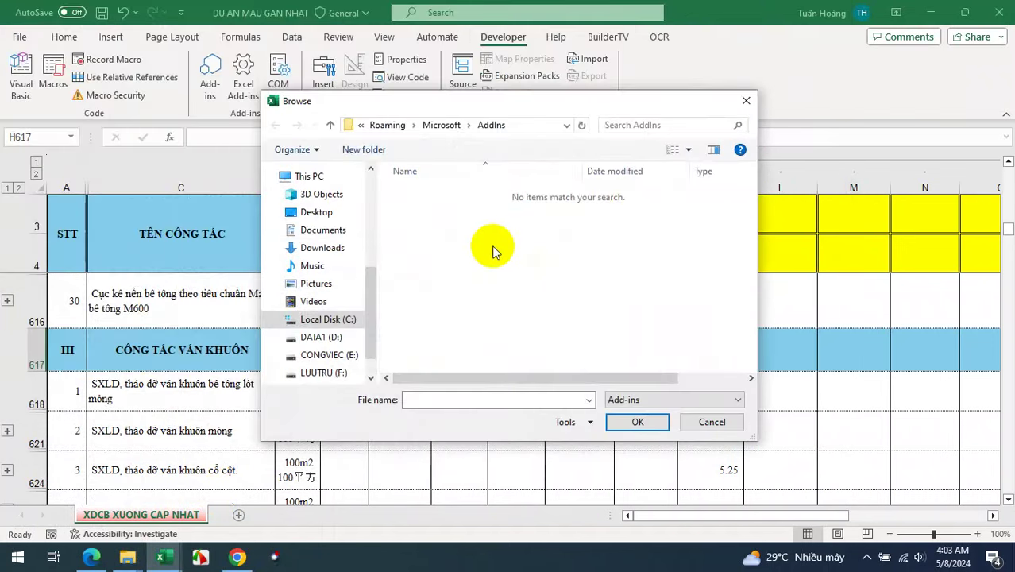
right_click(492, 251)
Paste the add-in file into the AddIns folder and verify the folder location.
click(537, 327)
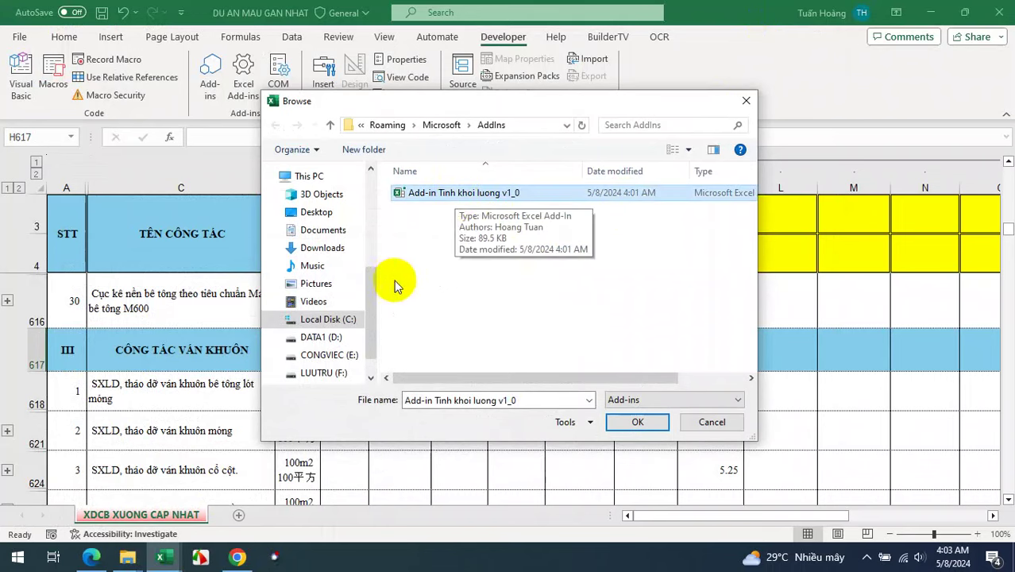
drag(371, 302, 385, 206)
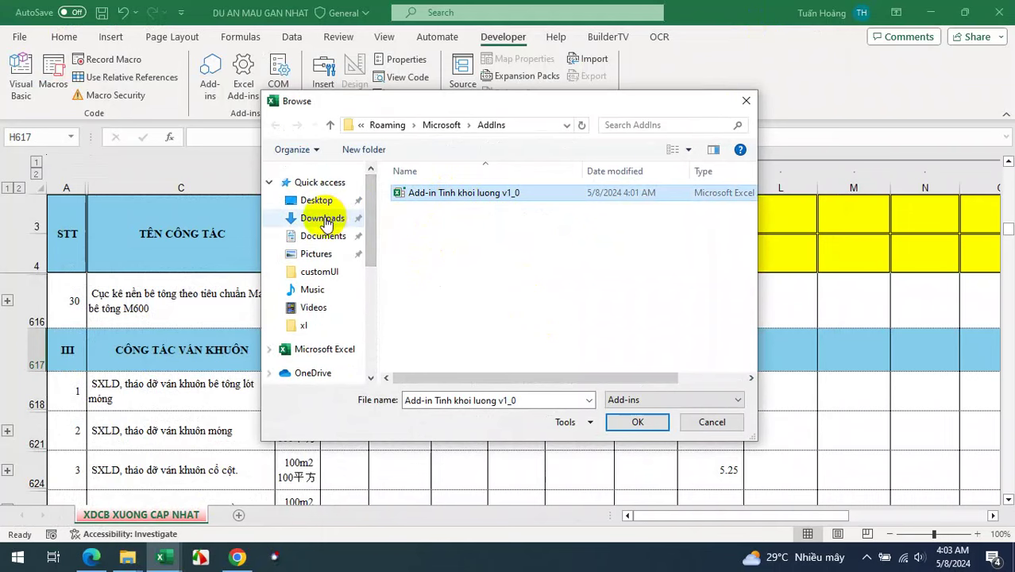
click(326, 219)
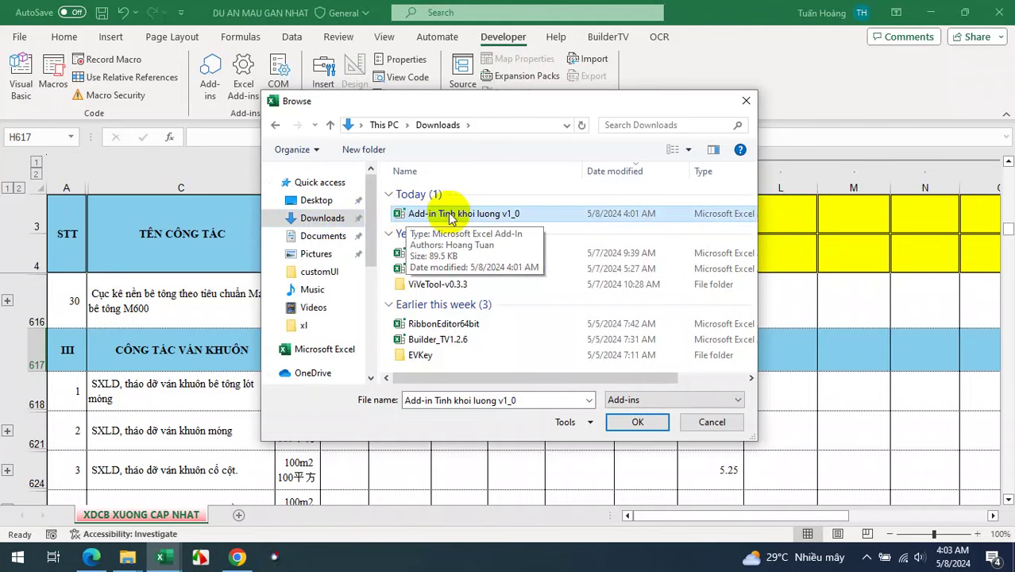
click(491, 125)
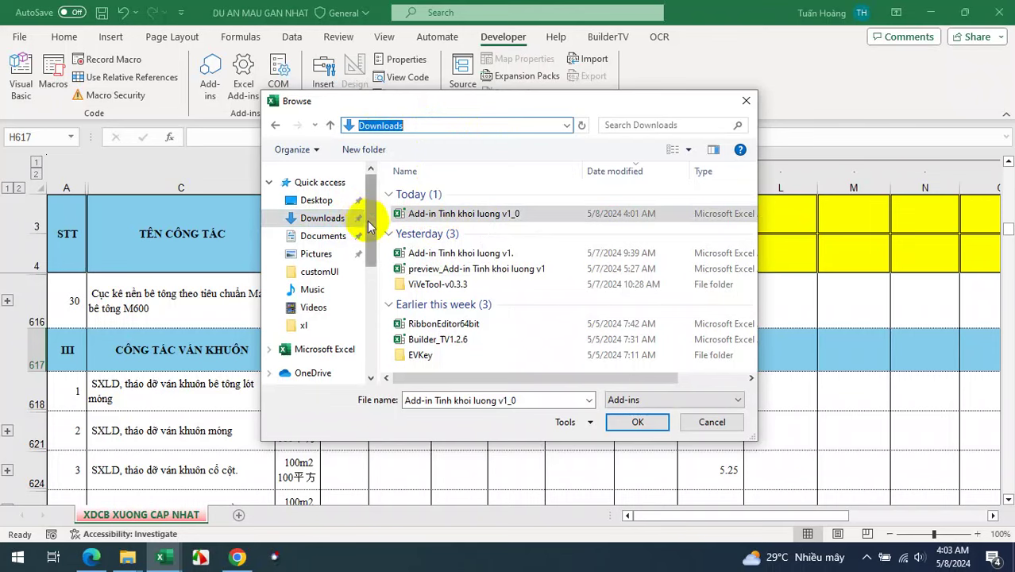
scroll(368, 226, down, 1)
scroll(362, 231, up, 1)
click(276, 126)
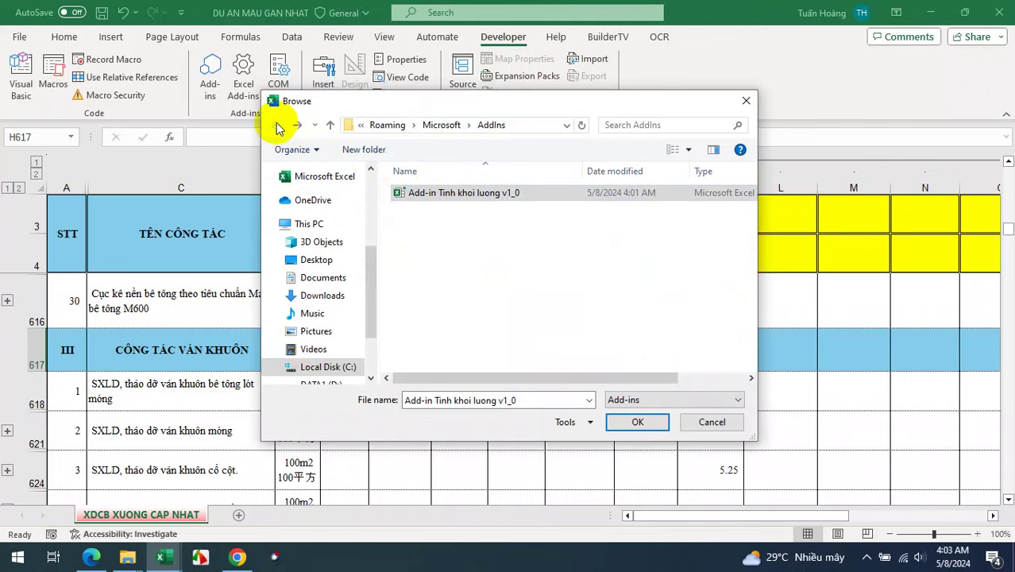
Select Add-in Tinh khoi luong v1_0, tick it in the Add-ins list, and load it.
click(467, 194)
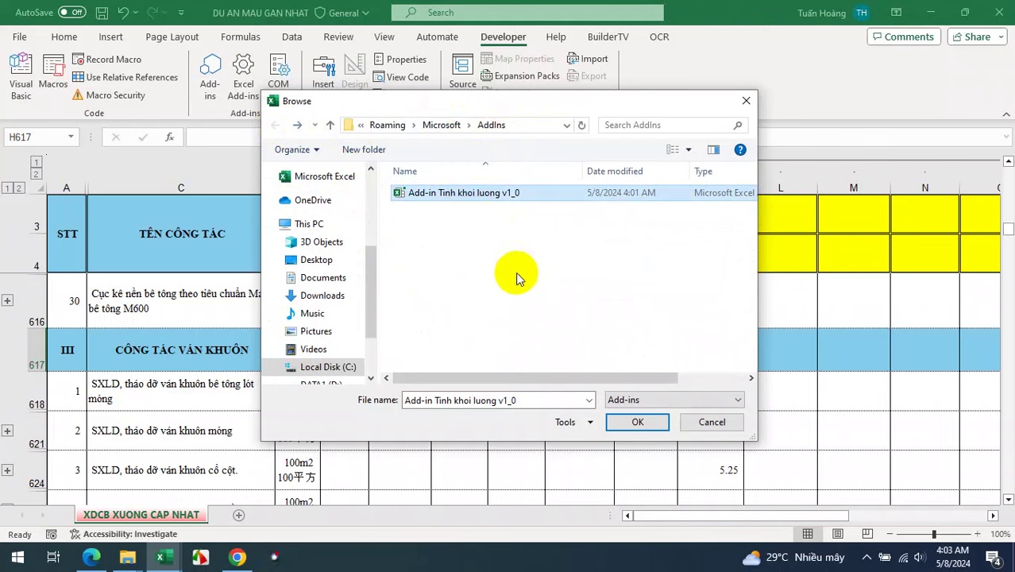
click(636, 423)
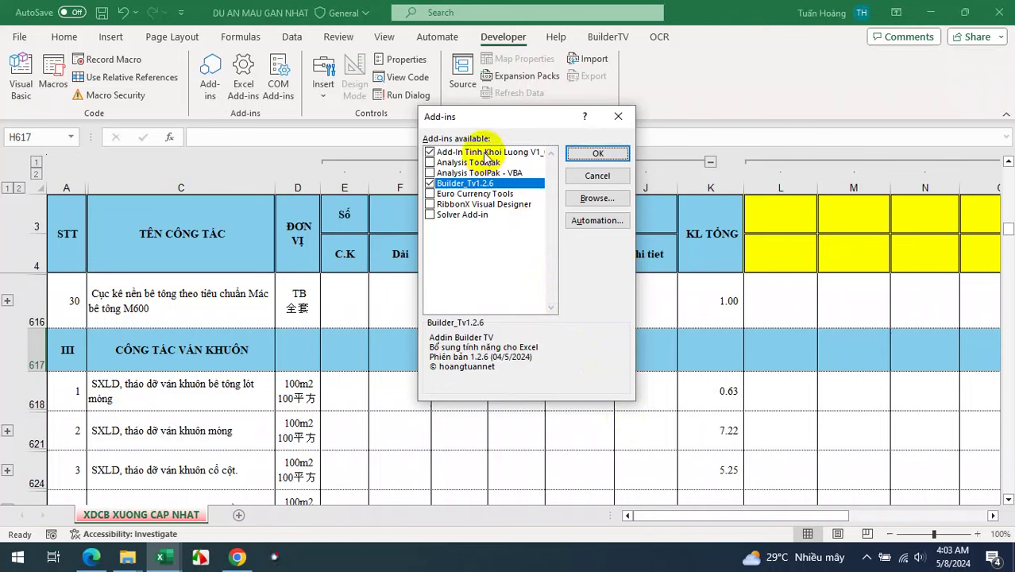
click(477, 152)
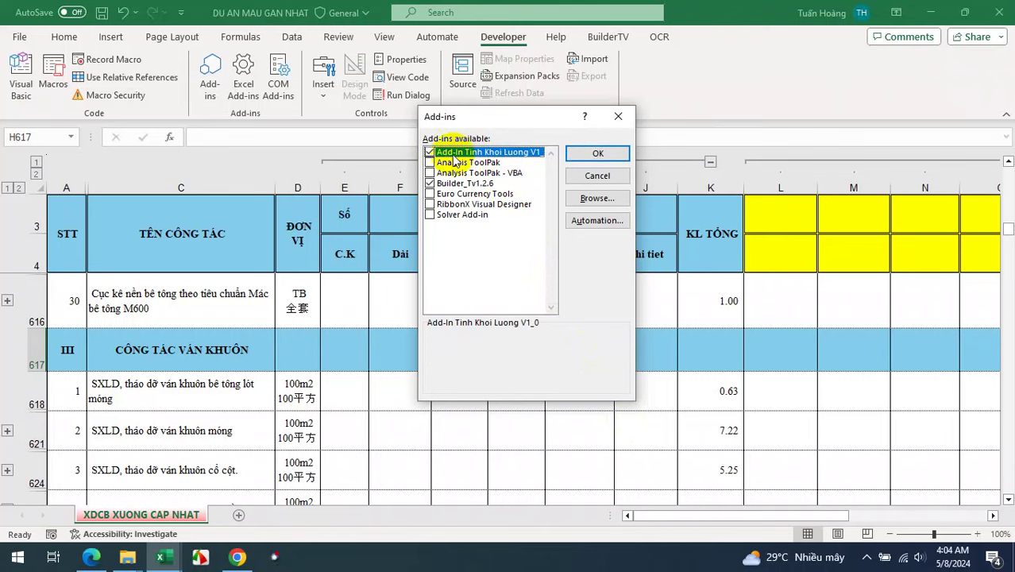
click(597, 153)
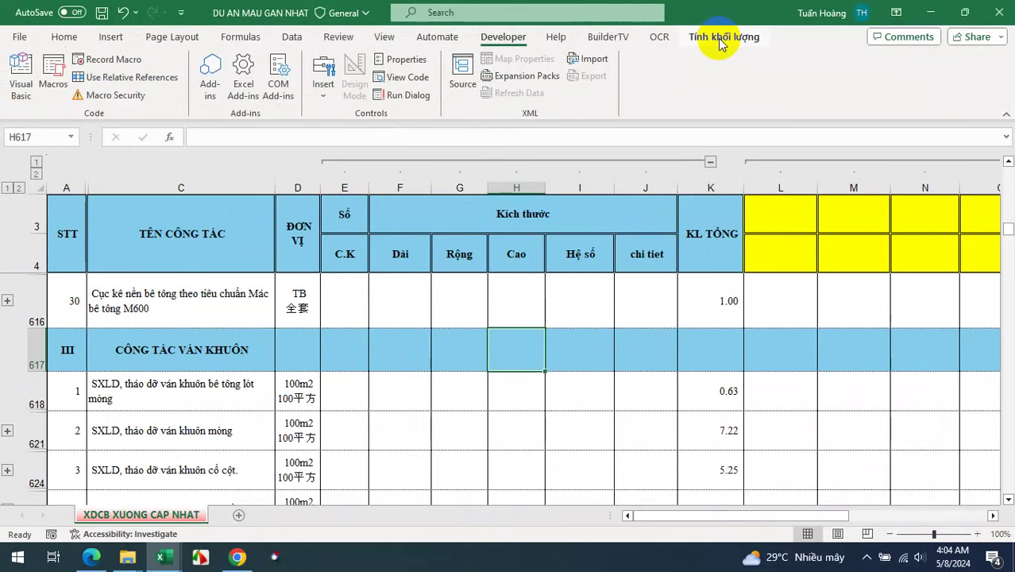
click(720, 39)
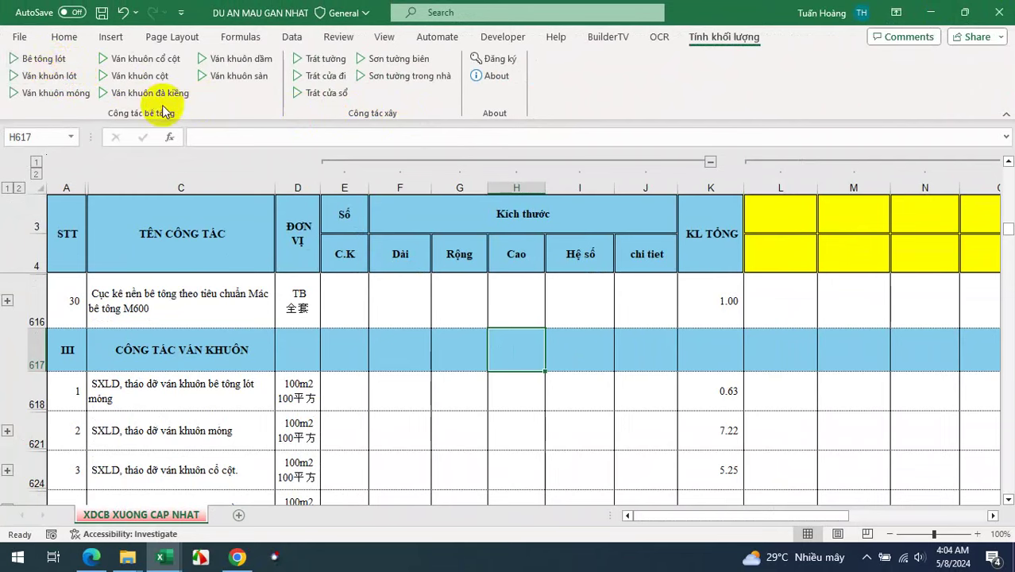
click(204, 392)
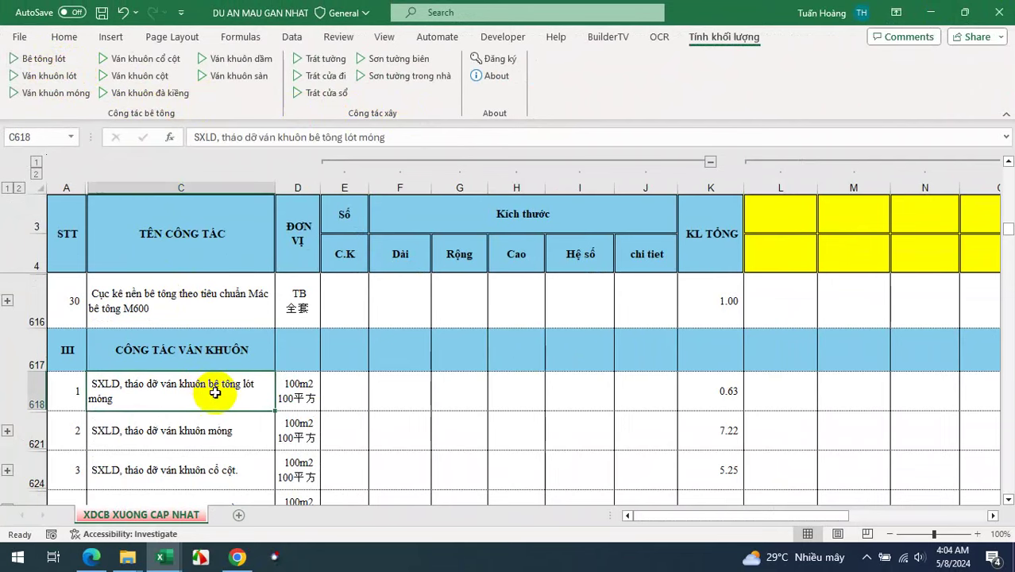
click(228, 429)
scroll(249, 428, up, 1)
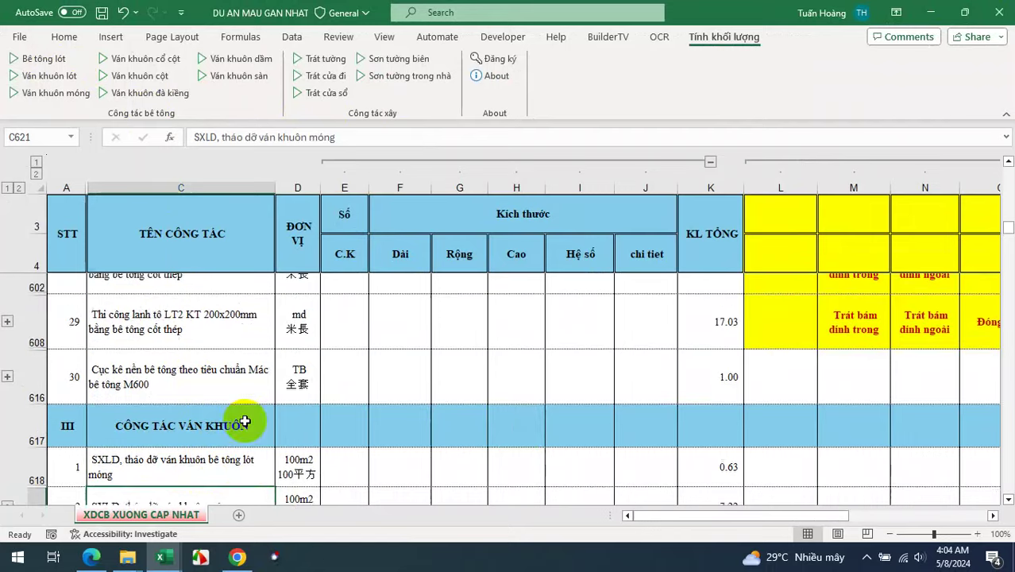
scroll(245, 405, up, 3)
scroll(245, 398, up, 3)
scroll(245, 395, up, 1)
scroll(246, 395, up, 1)
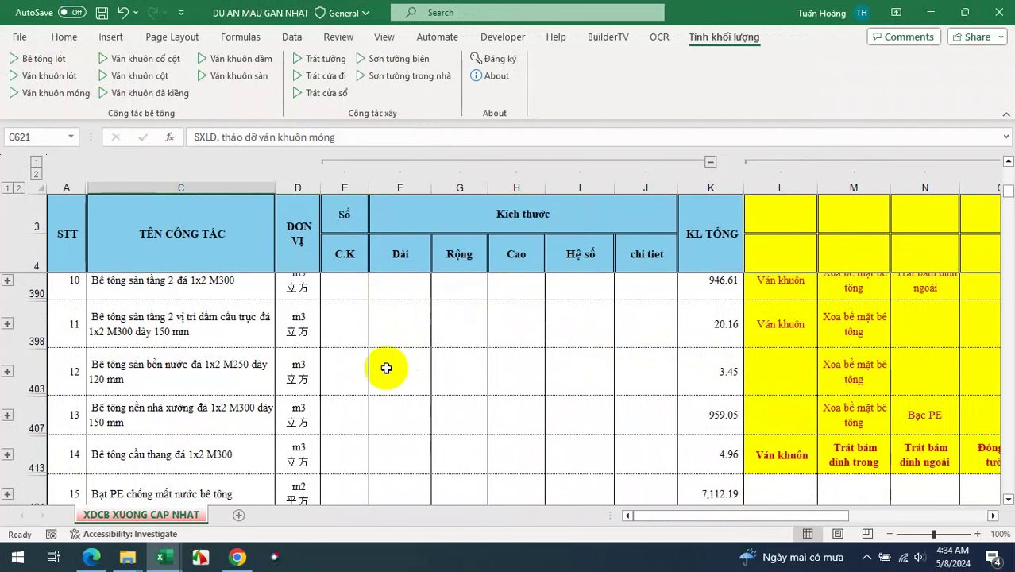
scroll(351, 355, up, 1)
scroll(358, 363, up, 2)
scroll(358, 361, up, 2)
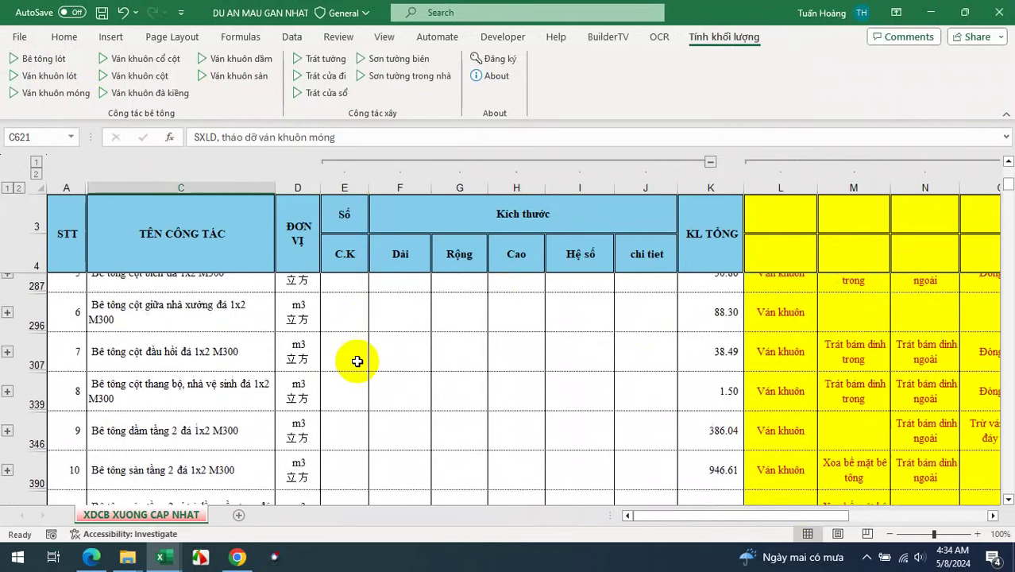
scroll(357, 362, up, 2)
scroll(358, 361, up, 4)
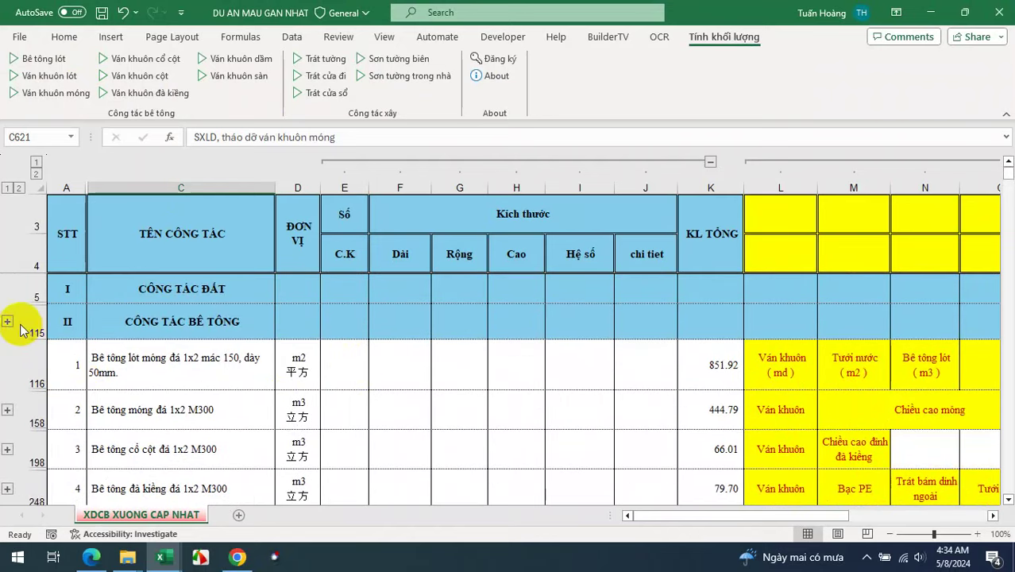
scroll(75, 381, down, 1)
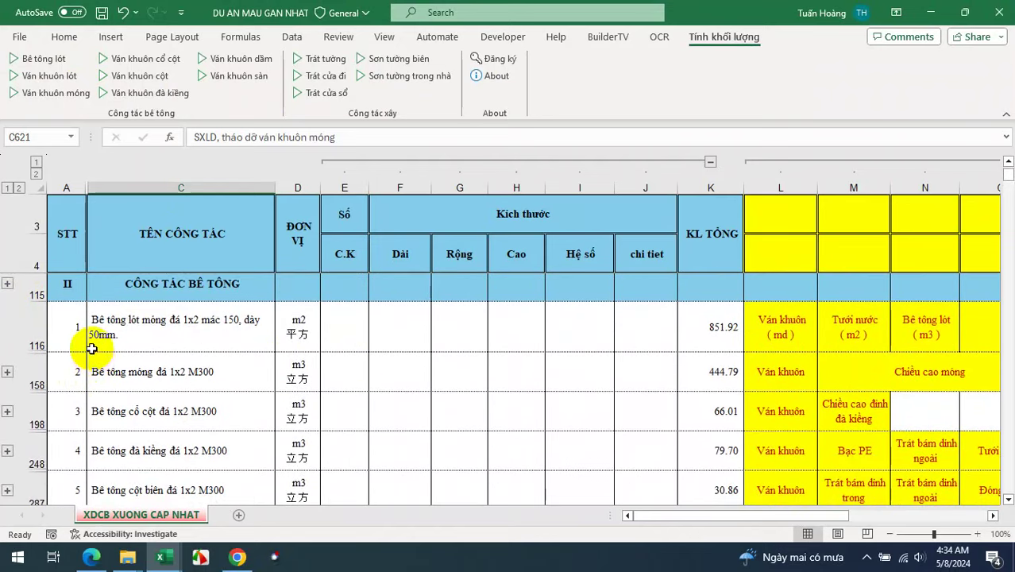
click(76, 372)
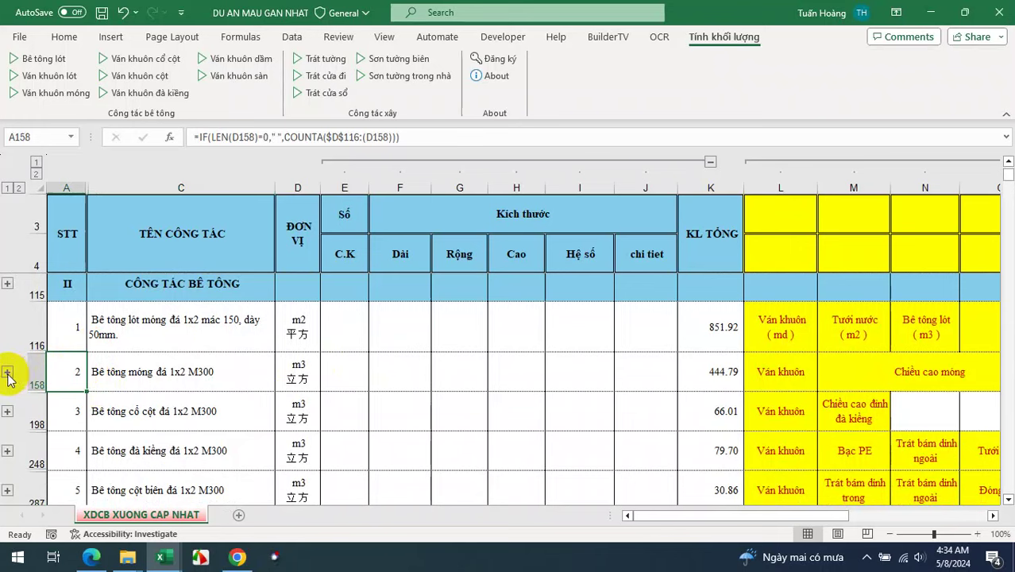
click(8, 374)
scroll(67, 367, up, 3)
scroll(65, 368, up, 5)
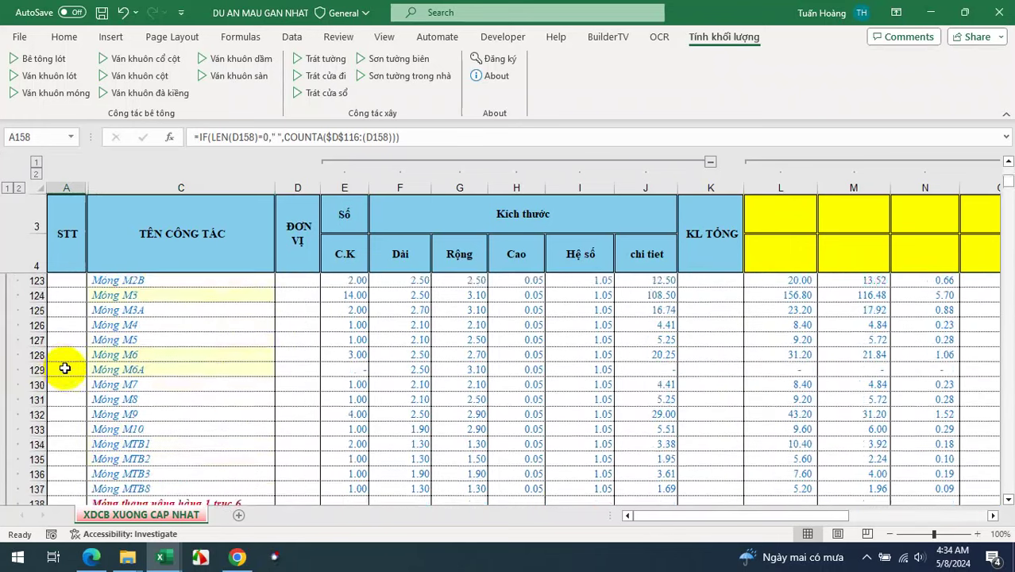
scroll(66, 368, up, 2)
click(8, 338)
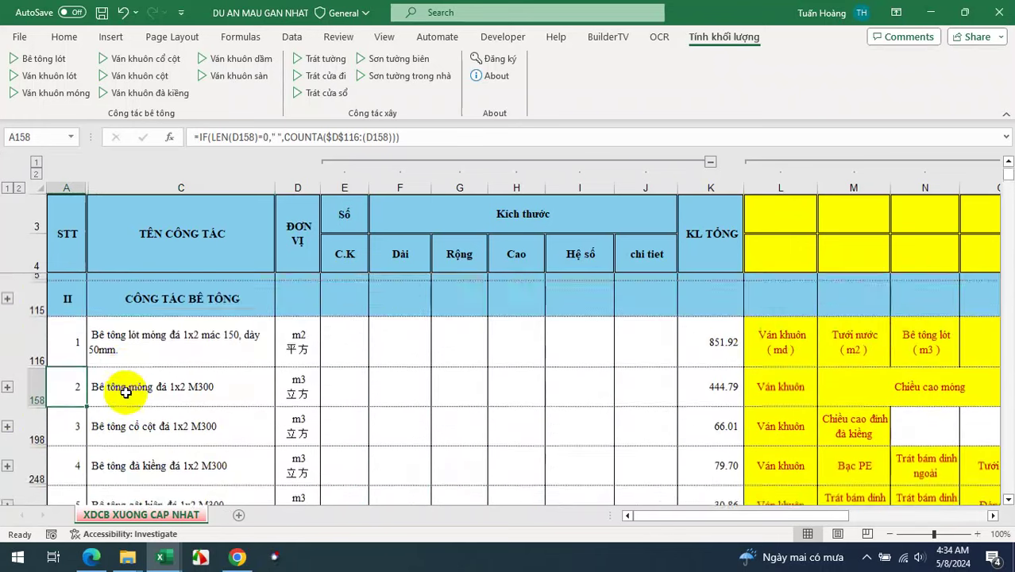
scroll(119, 397, up, 1)
scroll(143, 357, down, 1)
click(238, 337)
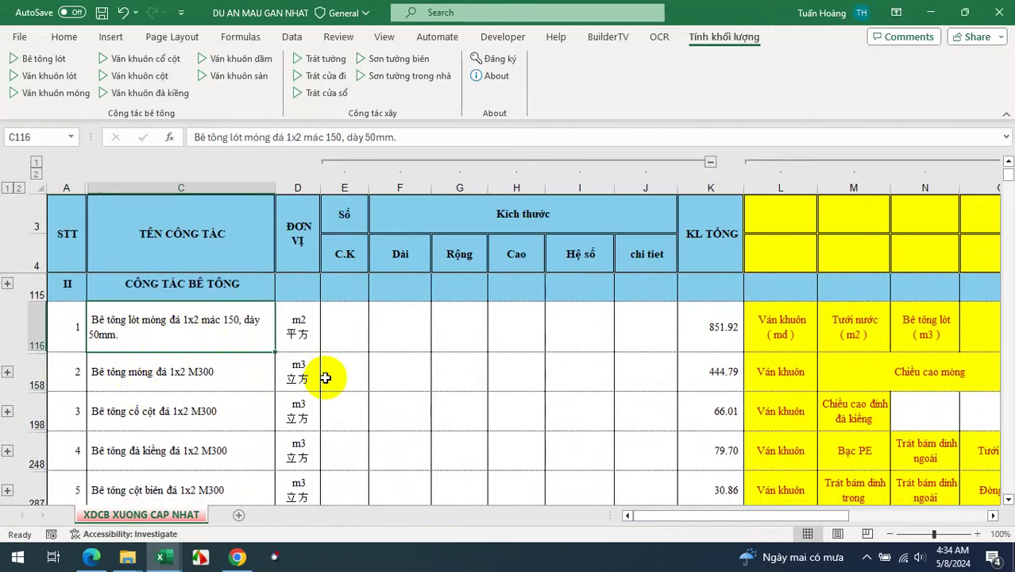
click(231, 389)
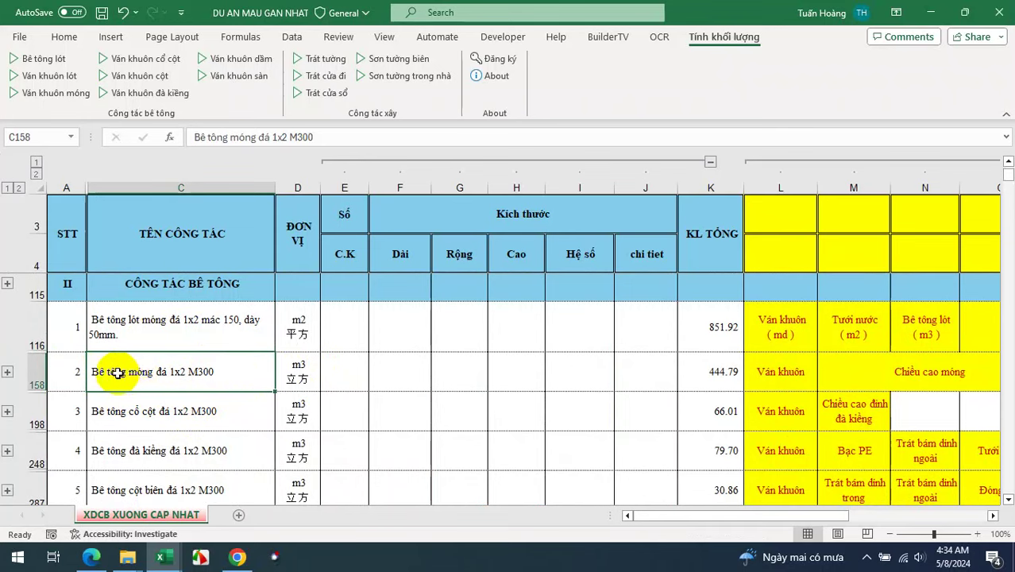
mouse_move(159, 373)
mouse_down()
mouse_move(304, 381)
mouse_move(688, 367)
mouse_up()
click(6, 411)
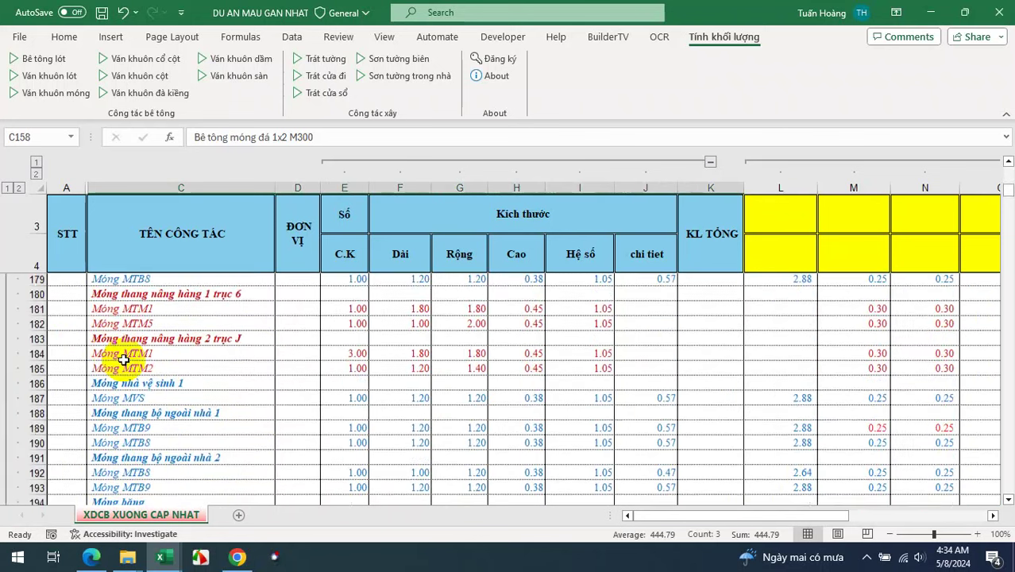
scroll(125, 354, up, 4)
drag(125, 323, 258, 434)
click(8, 377)
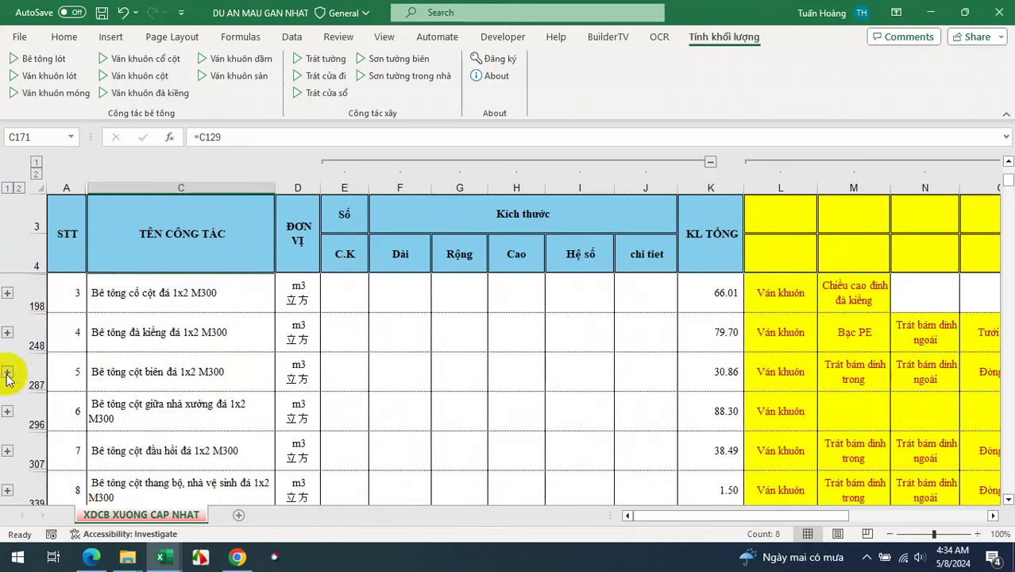
scroll(258, 391, down, 3)
scroll(258, 392, down, 2)
scroll(245, 390, down, 2)
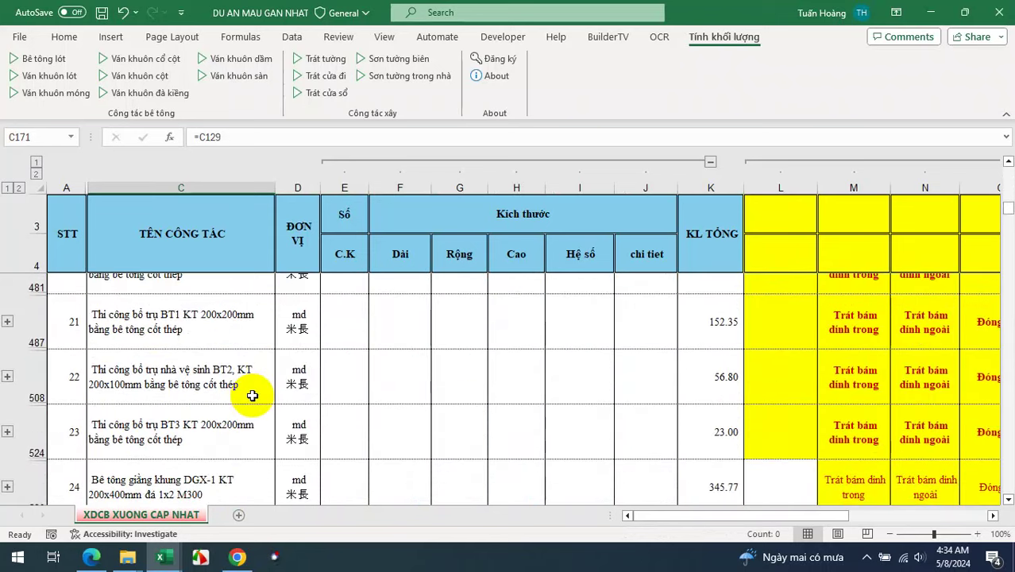
scroll(252, 393, down, 1)
scroll(249, 397, down, 1)
scroll(249, 397, down, 2)
scroll(244, 397, up, 1)
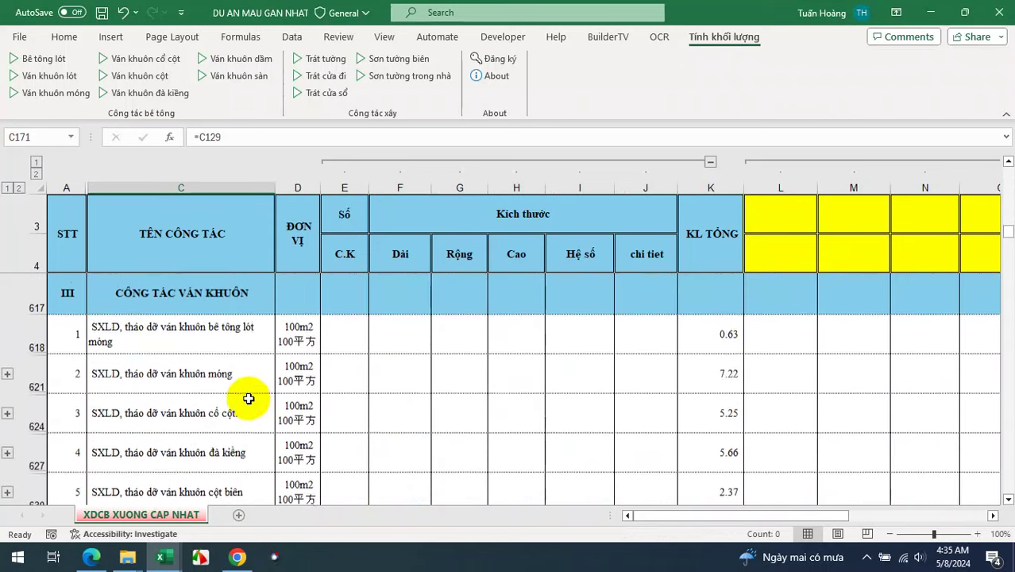
scroll(244, 397, up, 1)
click(162, 424)
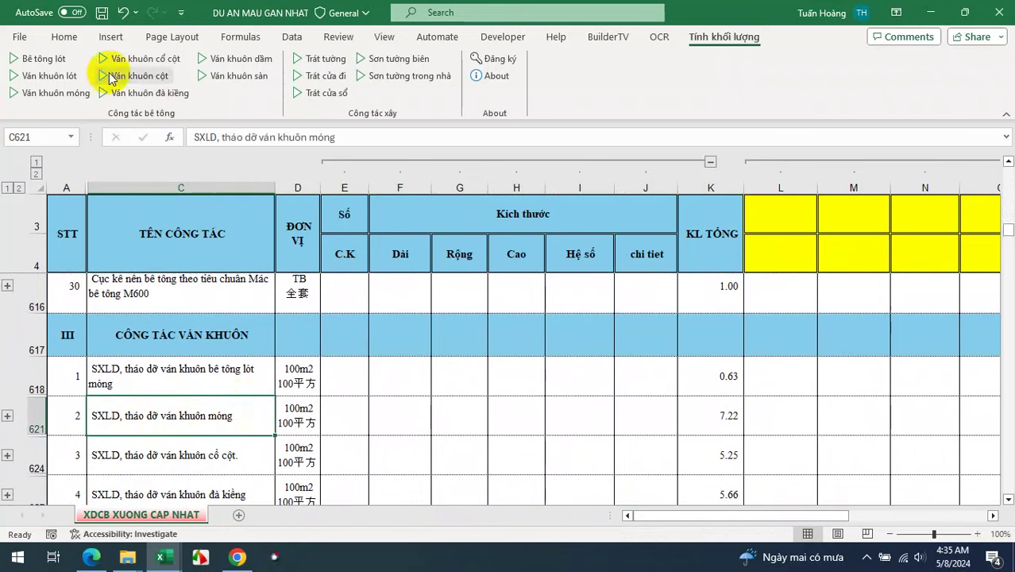
Fill the foundation formwork item C621 yellow and expand its detail rows.
click(65, 37)
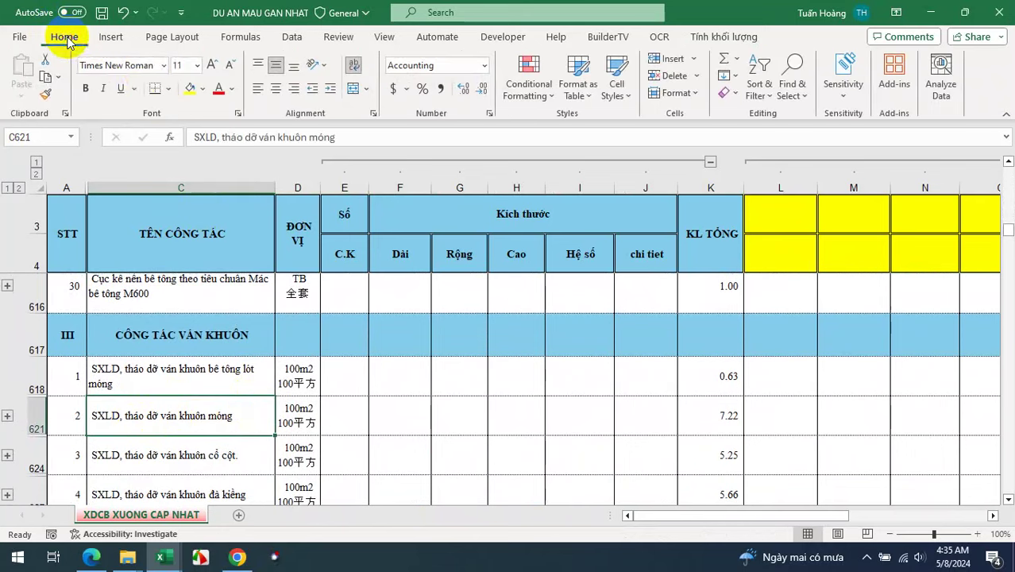
click(192, 92)
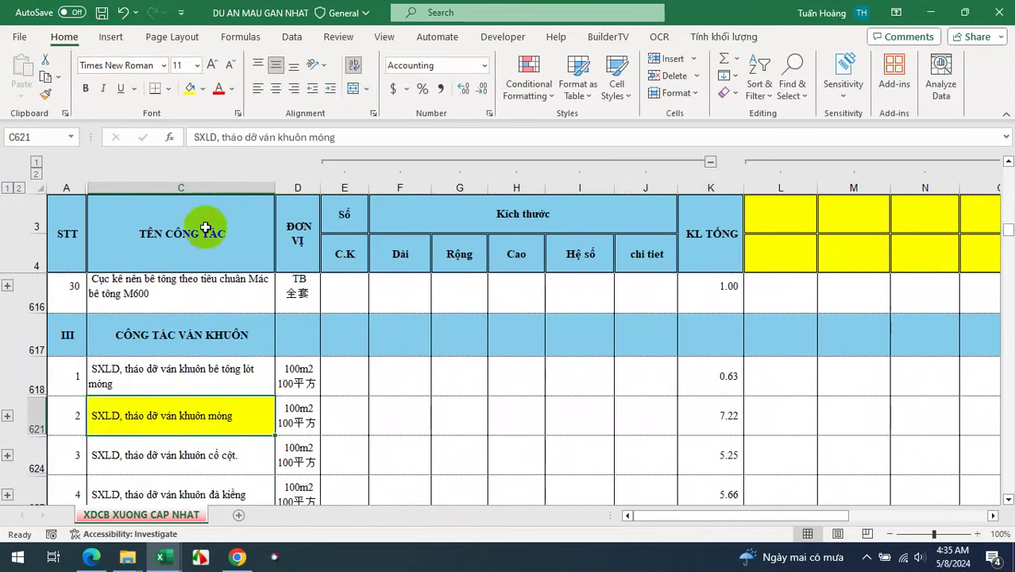
click(7, 418)
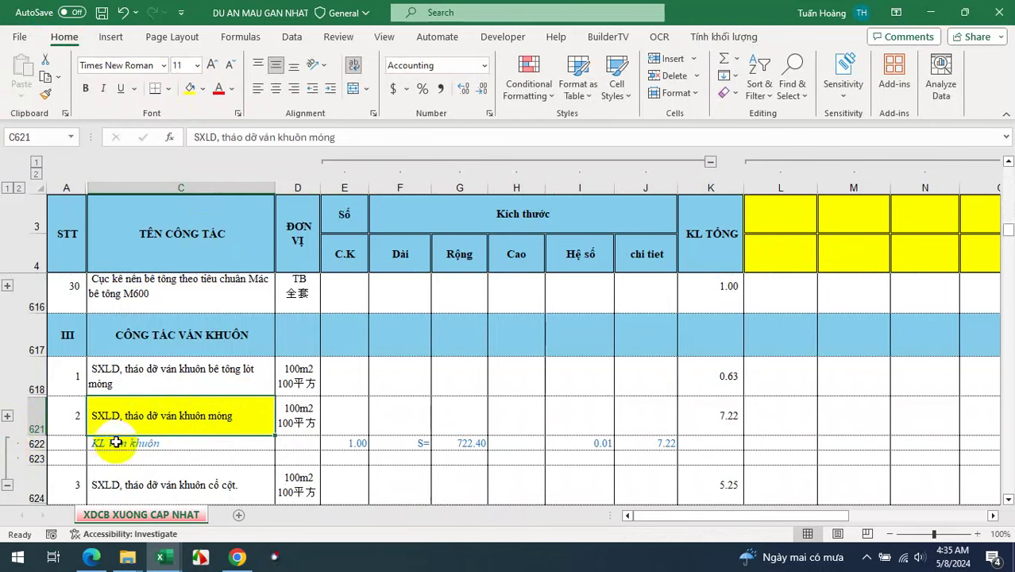
Delete detail rows 622–623, leaving the item's KL TỔNG showing #REF!
click(182, 442)
drag(32, 444, 32, 459)
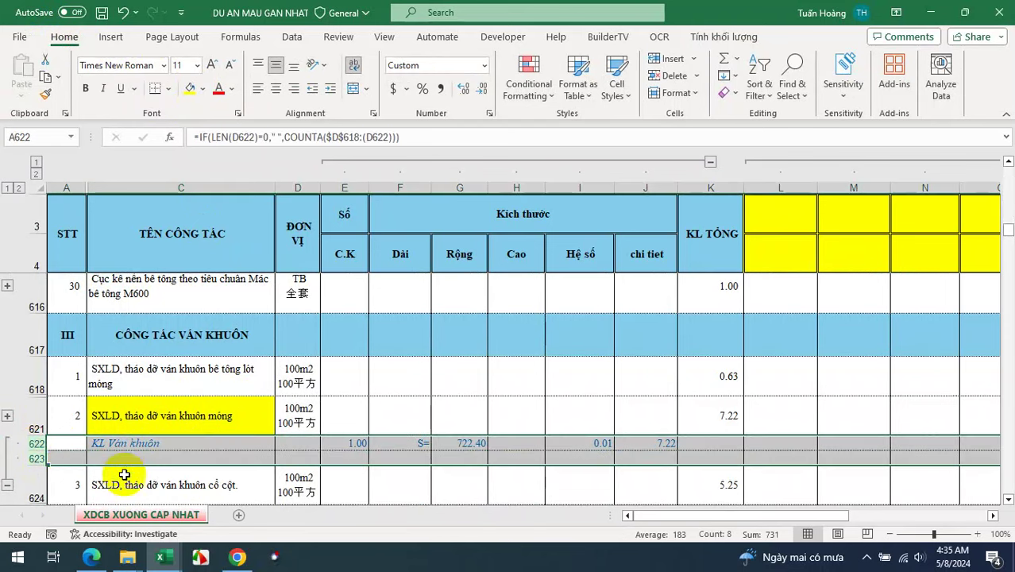
right_click(34, 458)
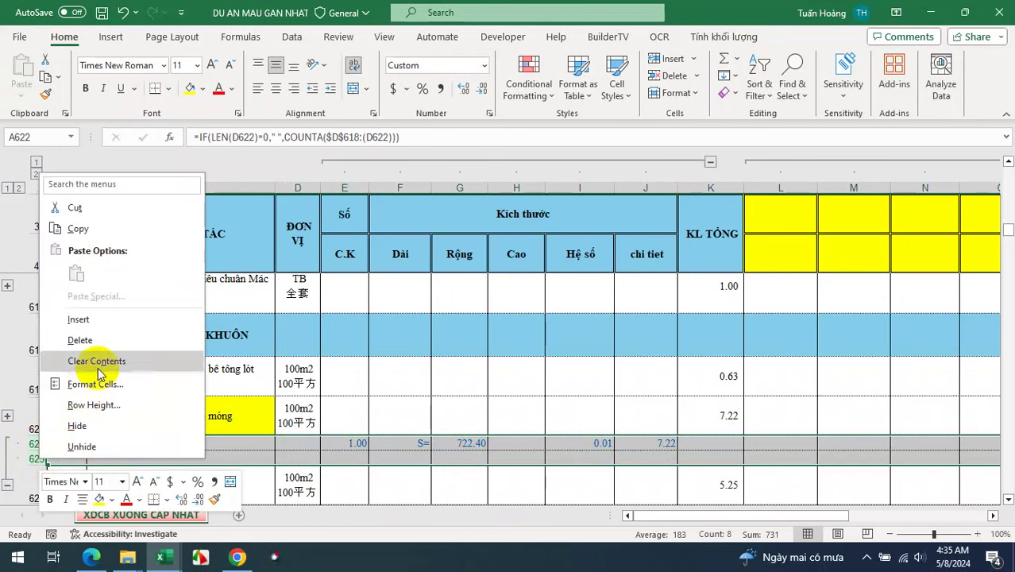
click(101, 344)
click(137, 415)
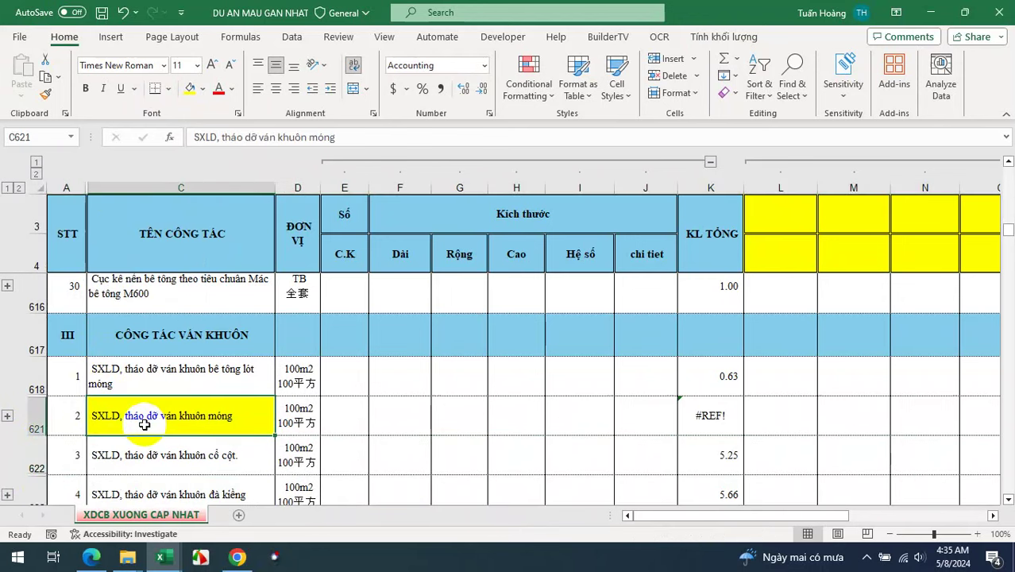
click(72, 457)
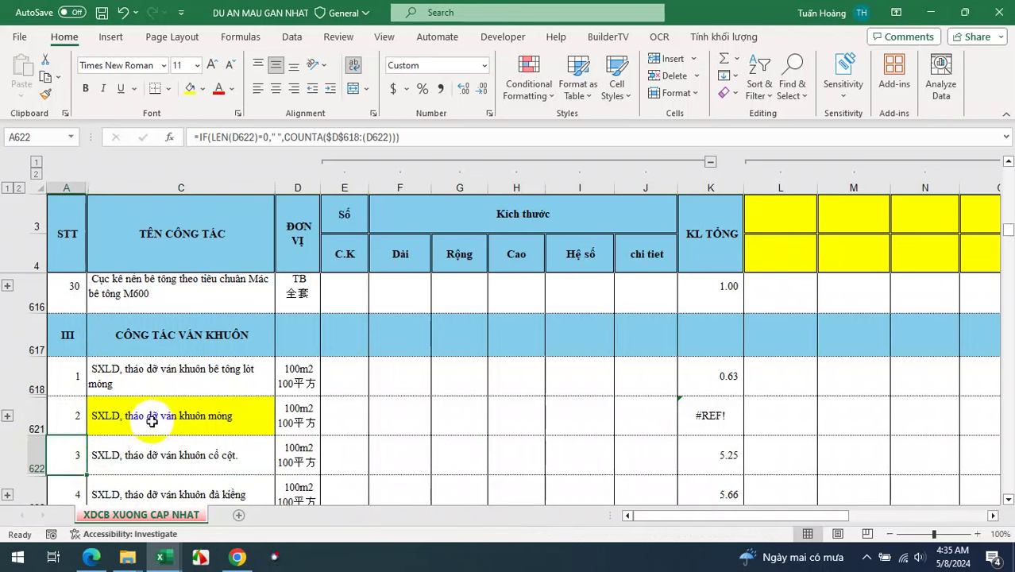
click(158, 461)
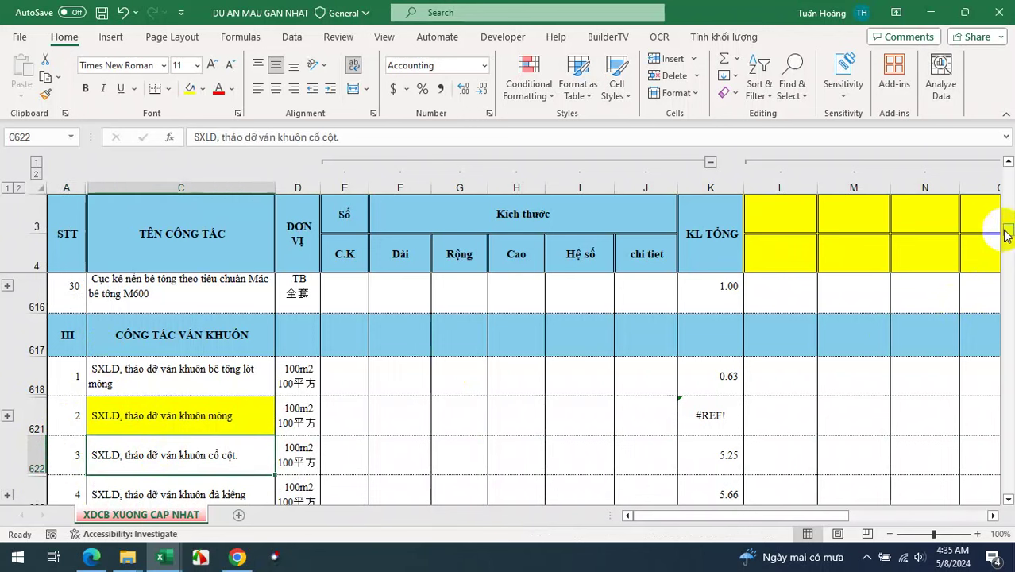
drag(1008, 234, 1006, 170)
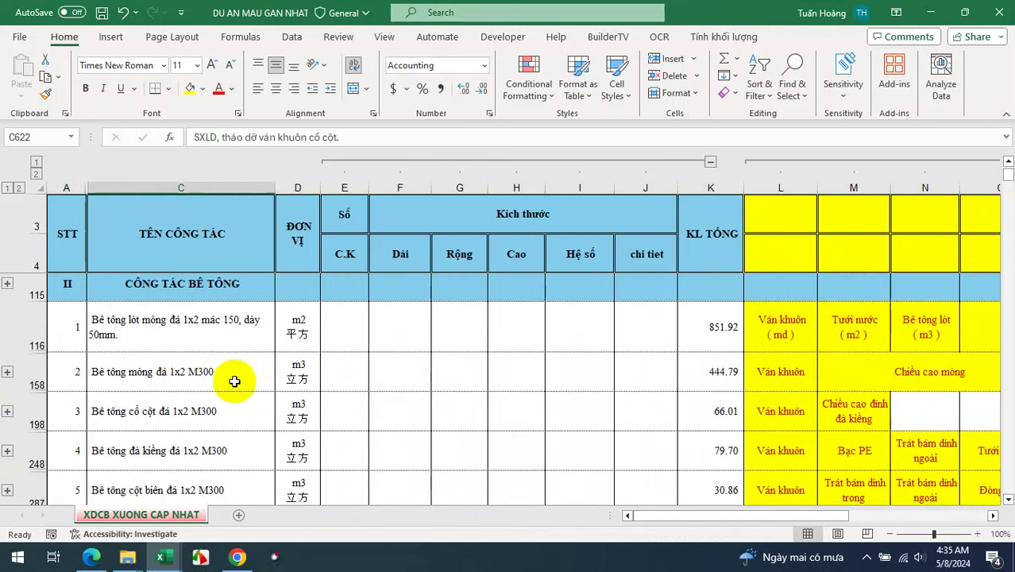
Fill Bê tông móng đá 1x2 M300 (C158) yellow, then select C158:D158 on the Tính khối lượng tab.
click(234, 382)
click(190, 89)
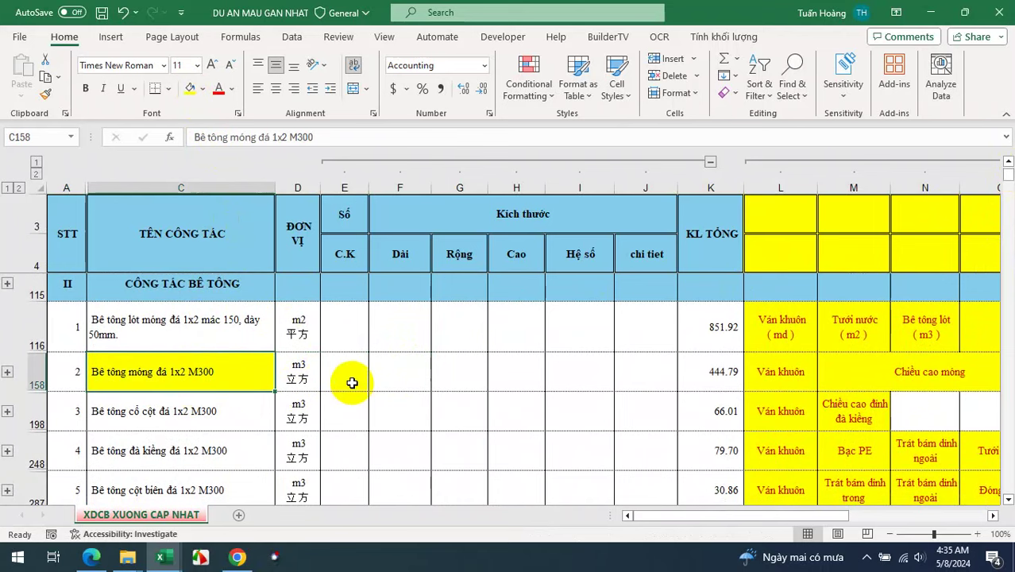
click(725, 36)
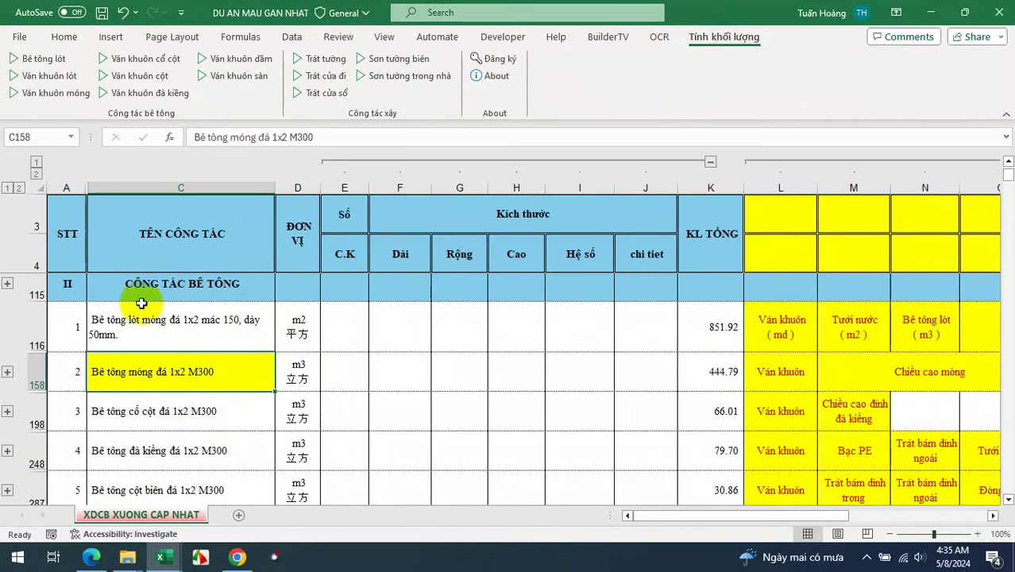
mouse_move(140, 375)
mouse_down()
mouse_move(297, 382)
mouse_move(628, 369)
mouse_move(633, 410)
mouse_up()
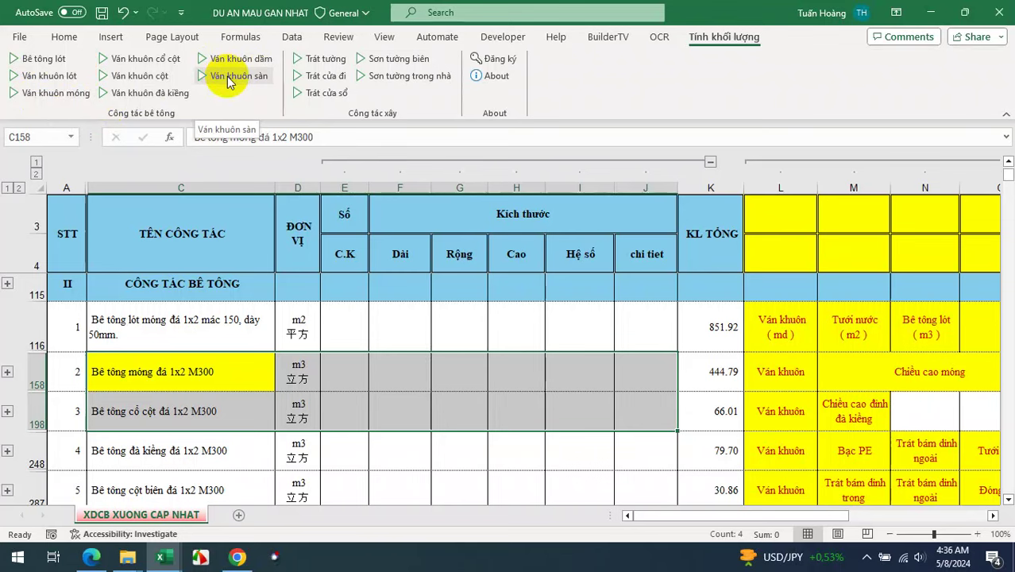
Generate Móng nhà xưởng detail rows under C621 with coefficient 0.01.
click(46, 94)
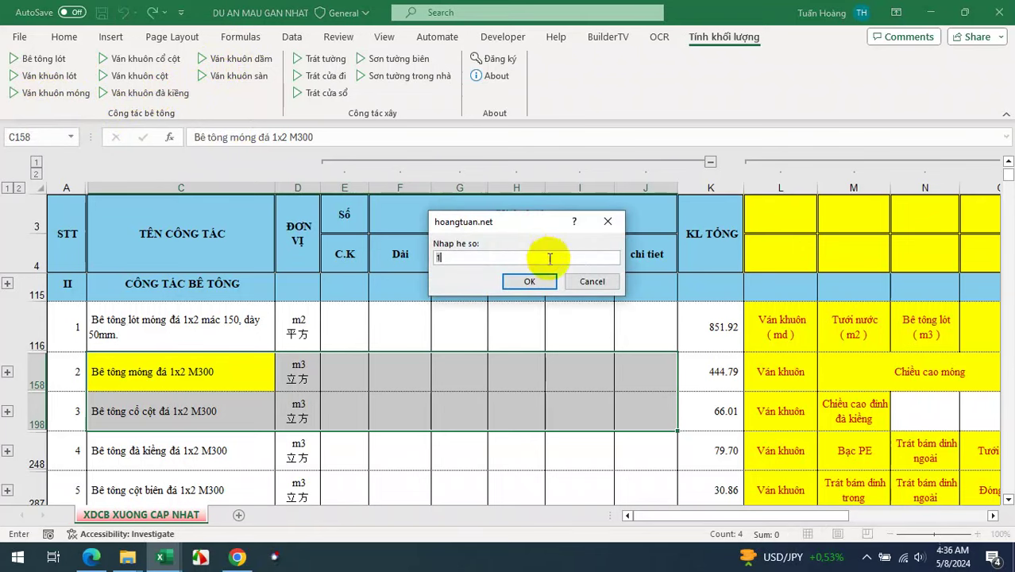
drag(521, 228, 504, 239)
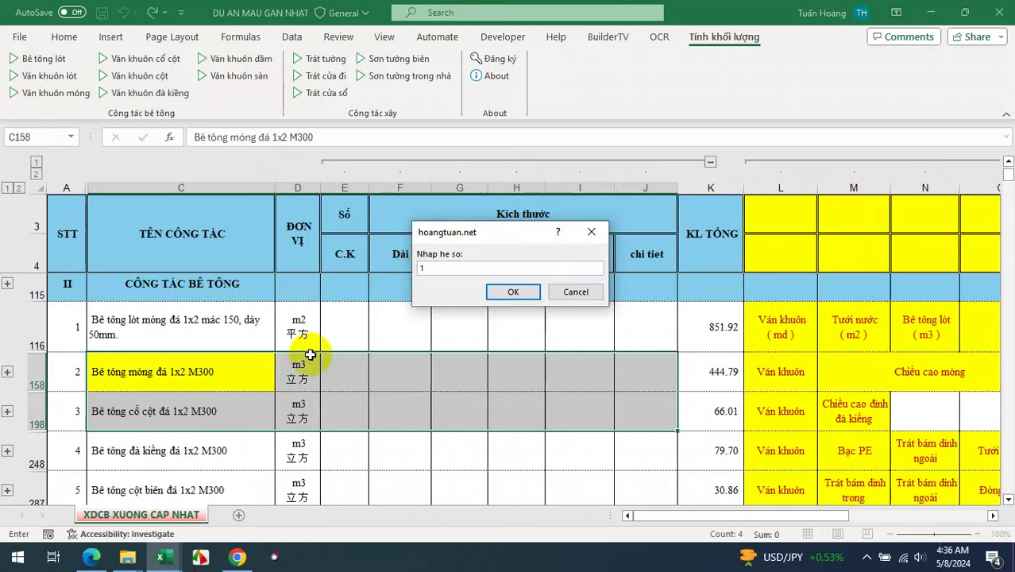
scroll(301, 364, down, 4)
scroll(300, 364, down, 2)
scroll(299, 368, down, 3)
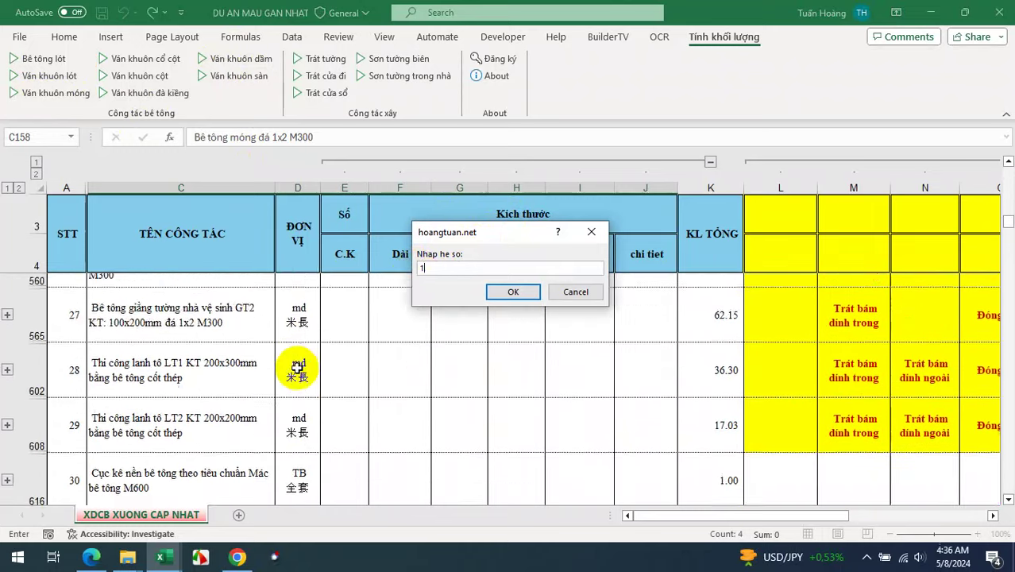
scroll(299, 368, down, 2)
text(0.01)
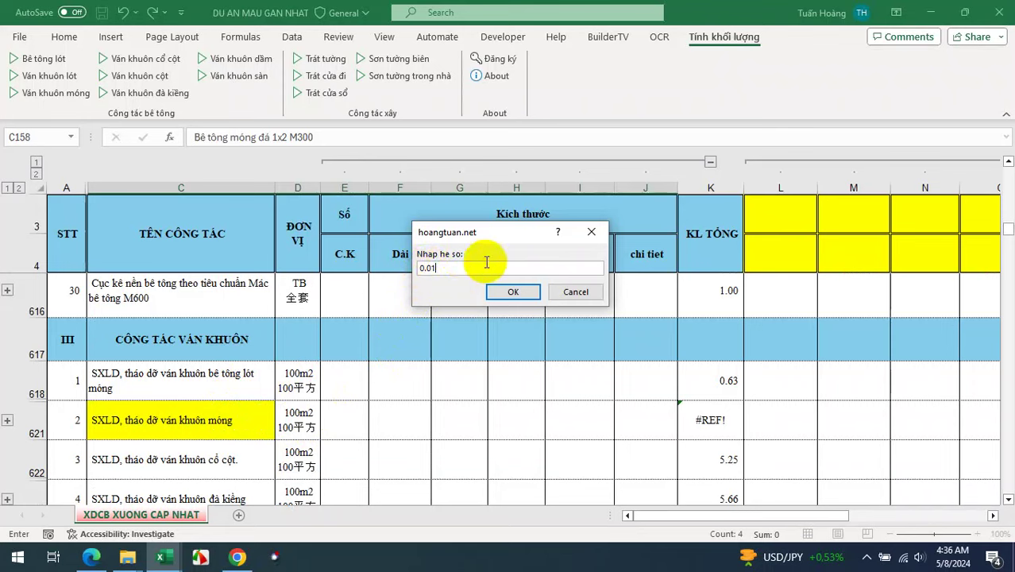
click(514, 294)
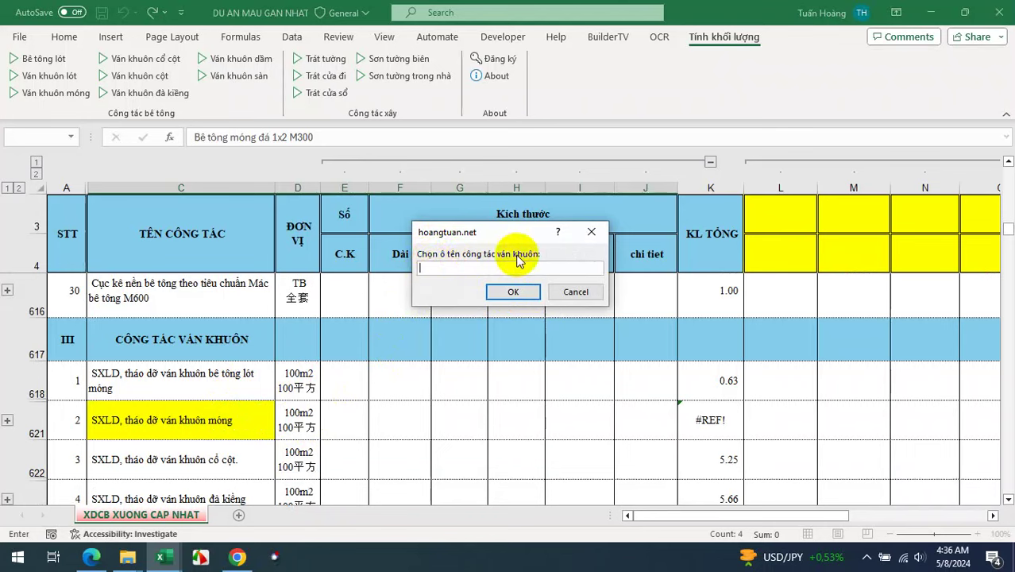
click(187, 425)
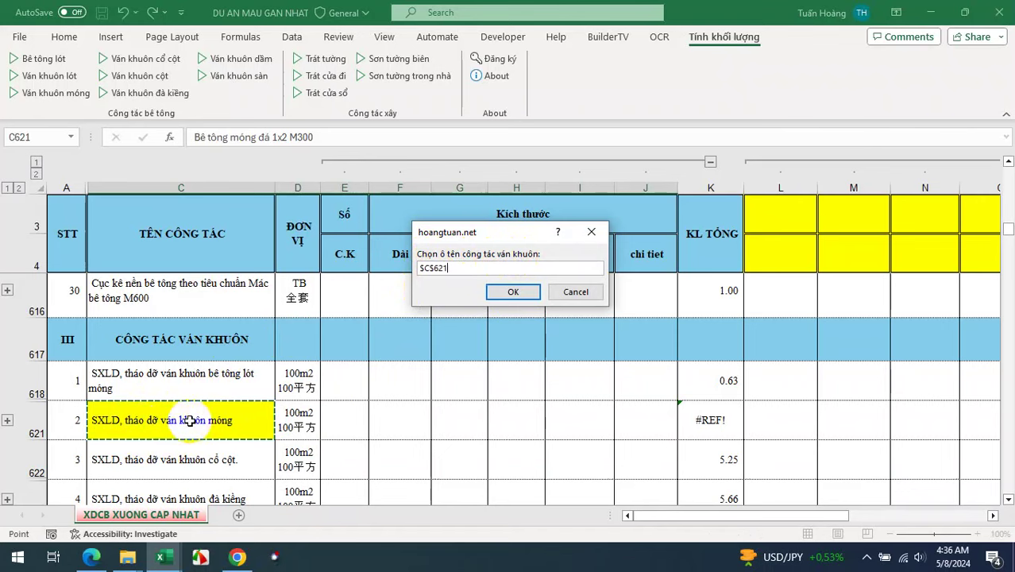
click(514, 293)
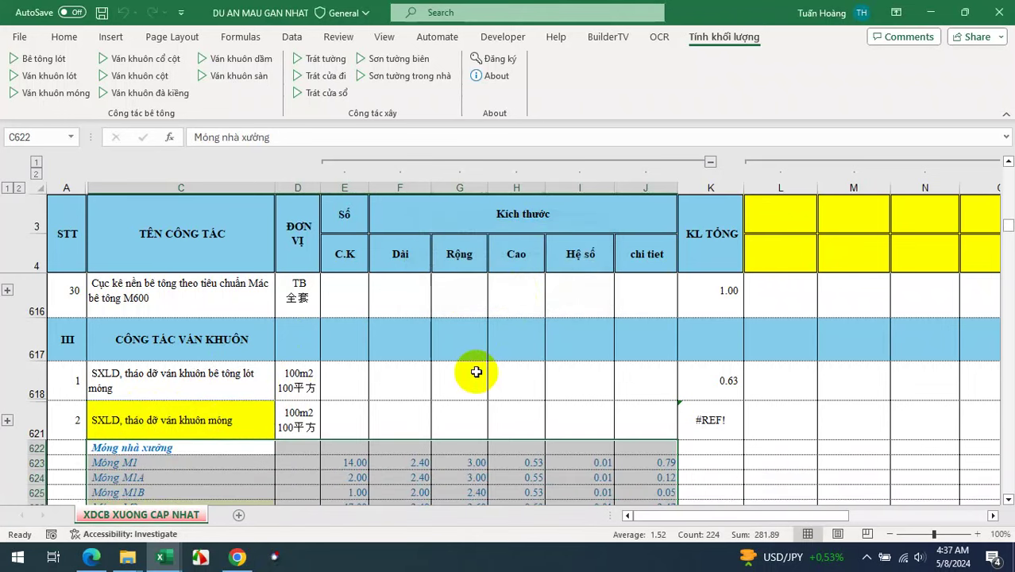
scroll(476, 372, down, 1)
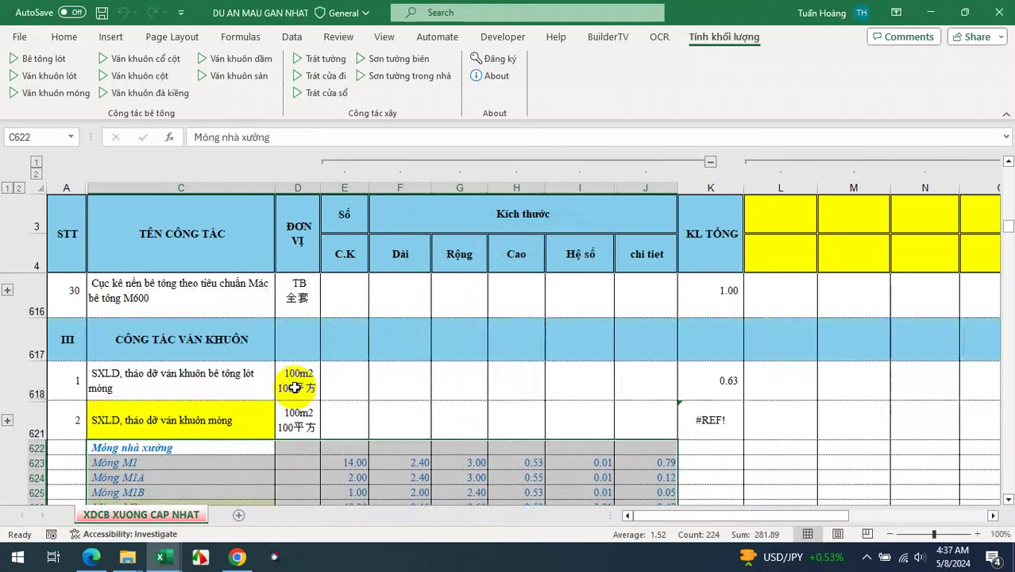
scroll(294, 385, up, 1)
scroll(283, 384, down, 2)
scroll(190, 370, up, 1)
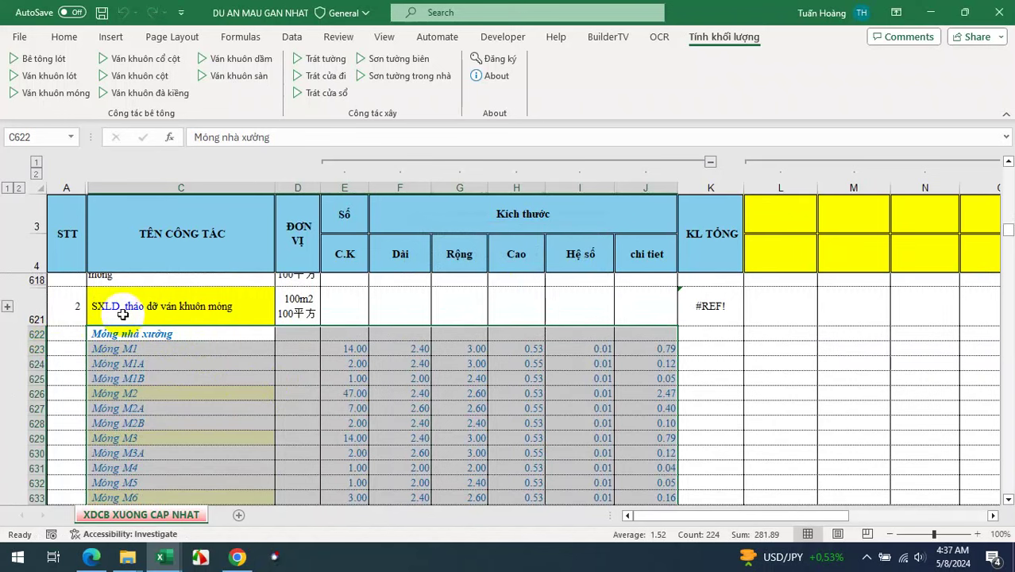
scroll(211, 347, down, 2)
scroll(207, 355, down, 3)
scroll(208, 354, down, 3)
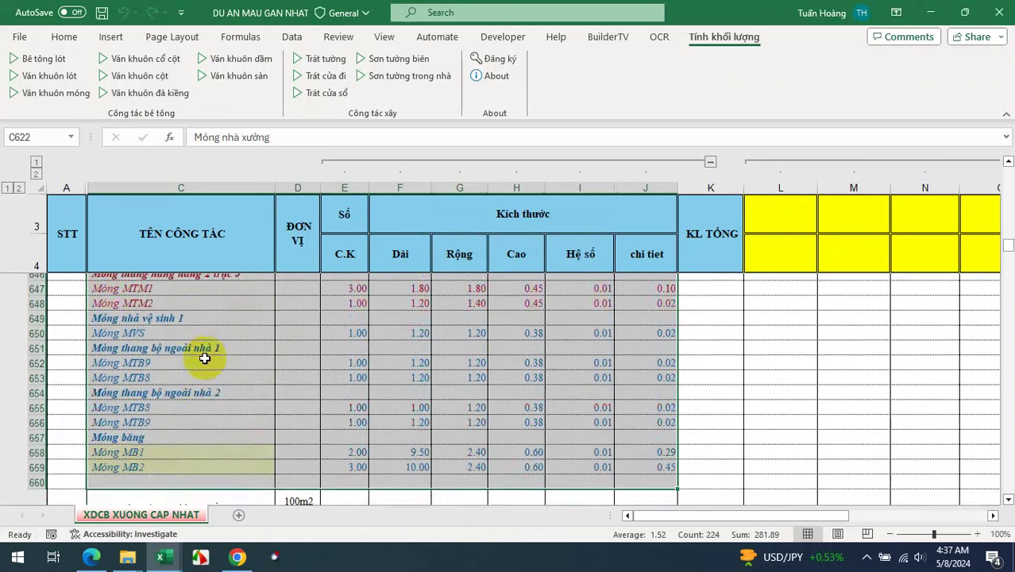
scroll(204, 356, down, 3)
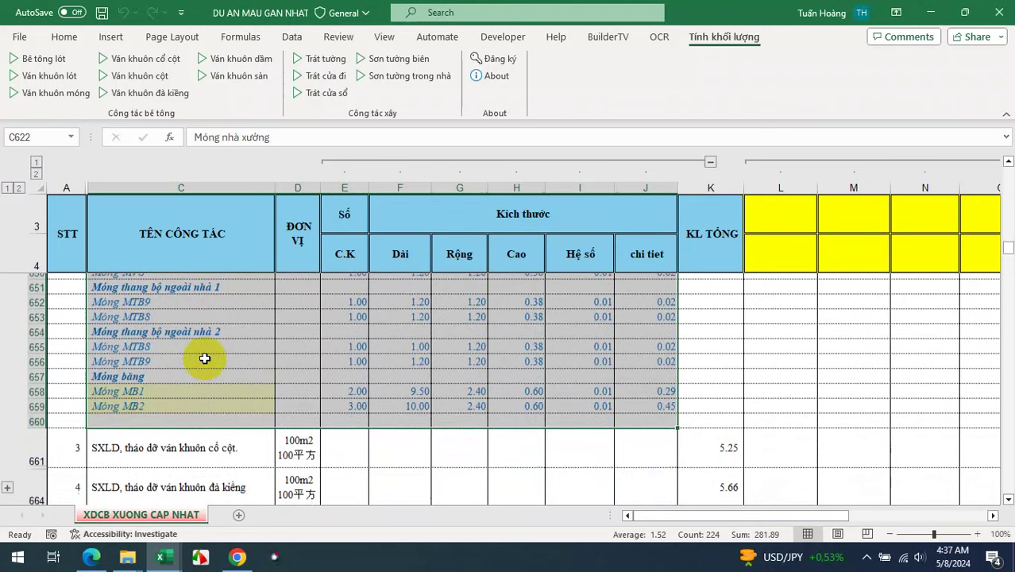
click(142, 433)
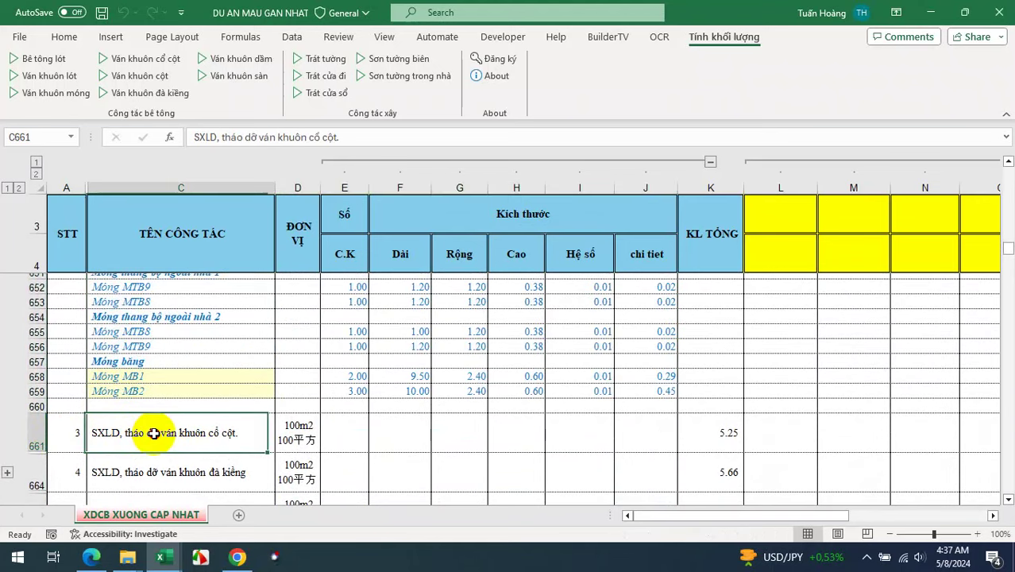
scroll(165, 429, down, 2)
drag(165, 356, 176, 467)
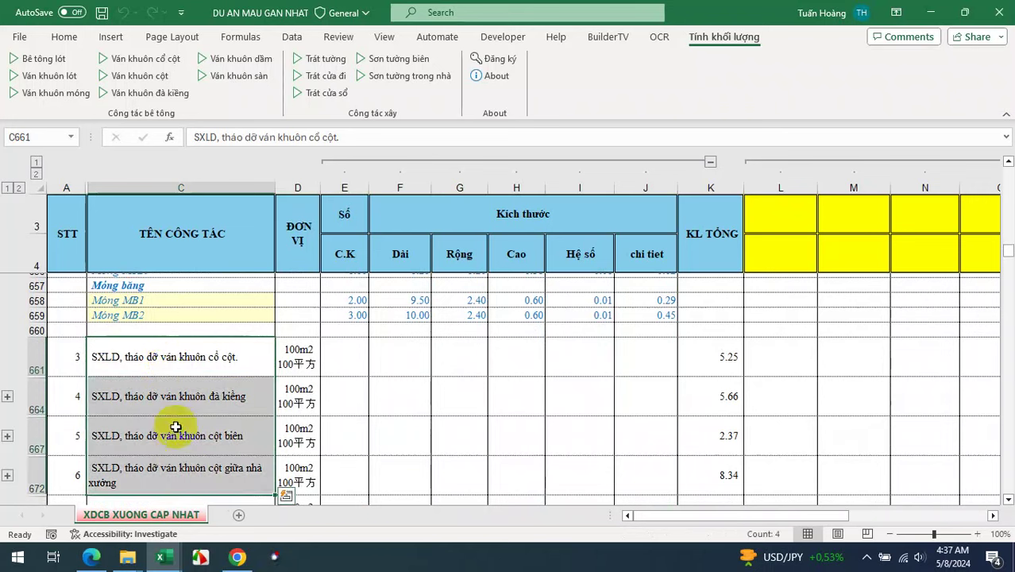
drag(175, 347, 172, 466)
scroll(192, 422, up, 2)
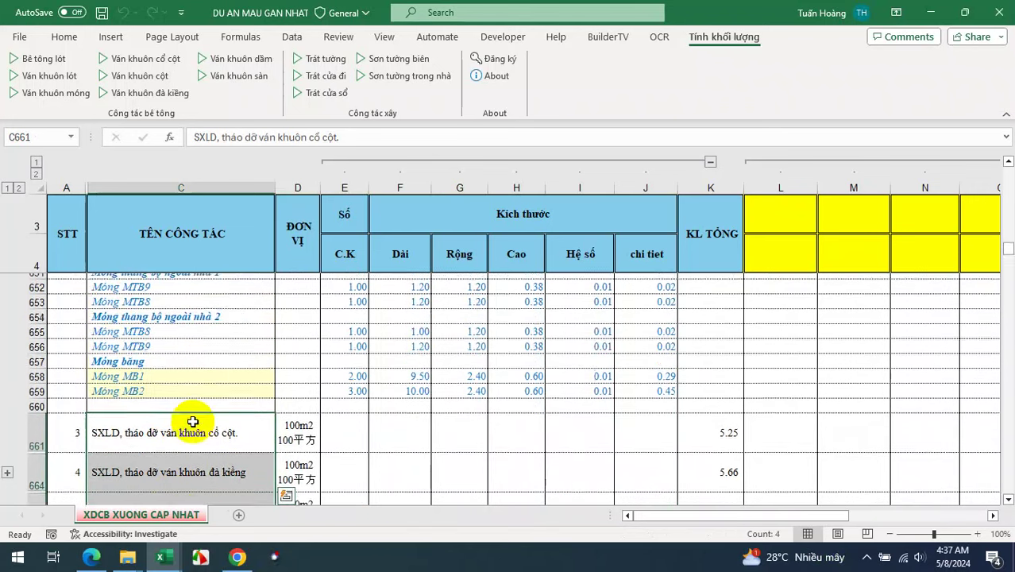
scroll(192, 422, up, 5)
scroll(197, 418, up, 3)
scroll(296, 408, up, 3)
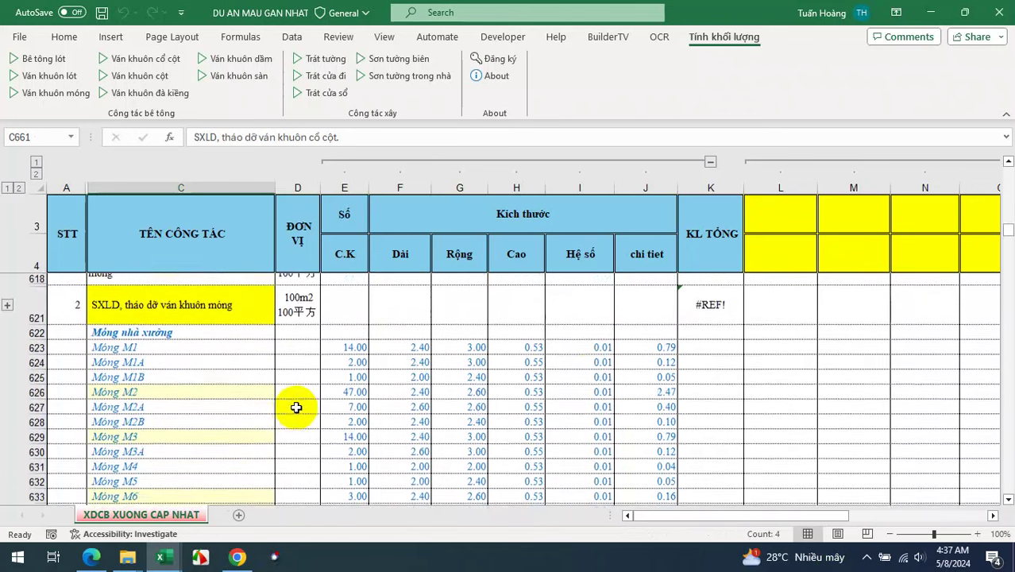
drag(593, 348, 601, 443)
click(586, 349)
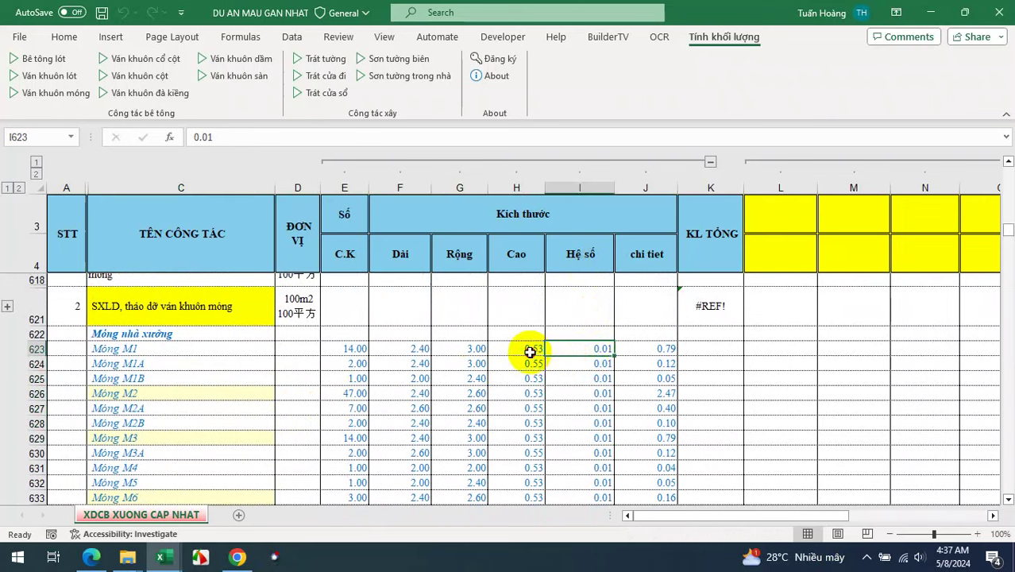
click(359, 362)
click(355, 349)
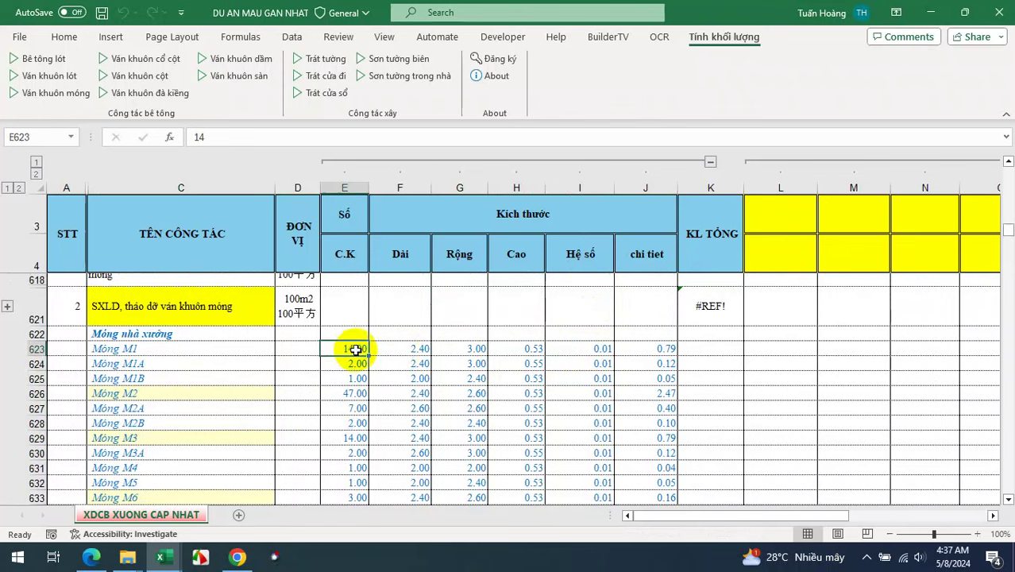
click(433, 350)
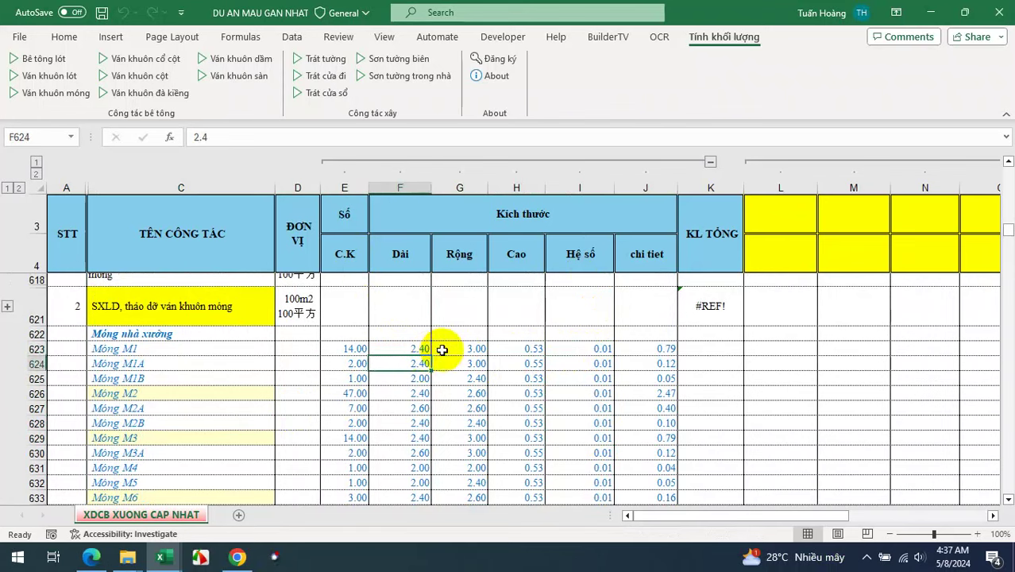
click(465, 348)
click(530, 346)
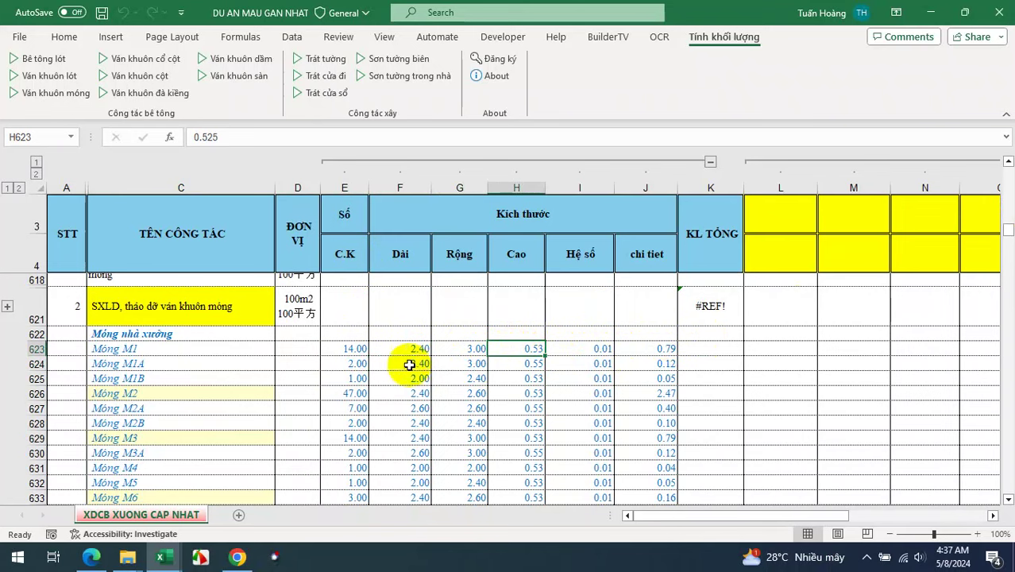
drag(128, 334, 455, 344)
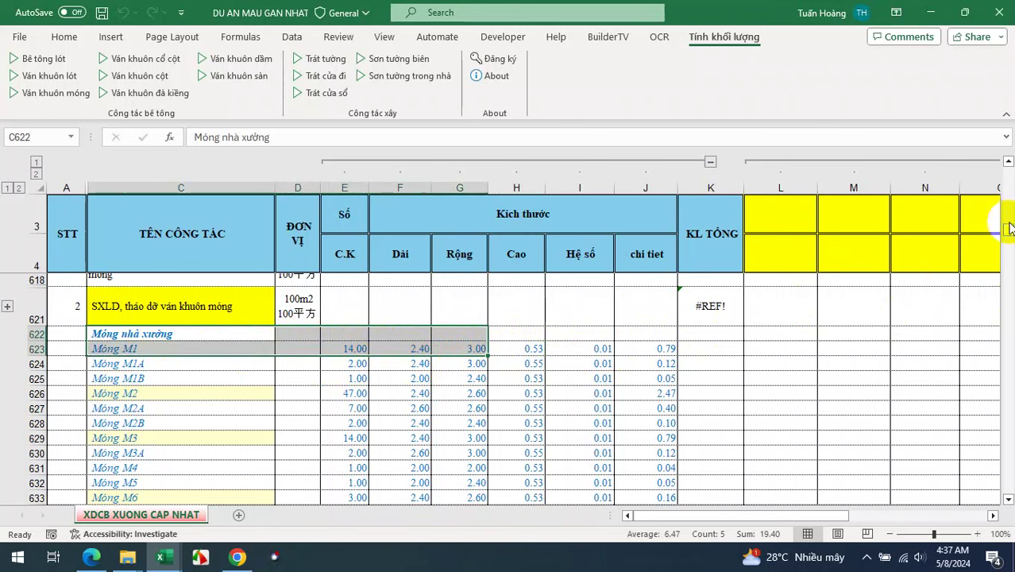
drag(1009, 229, 1008, 168)
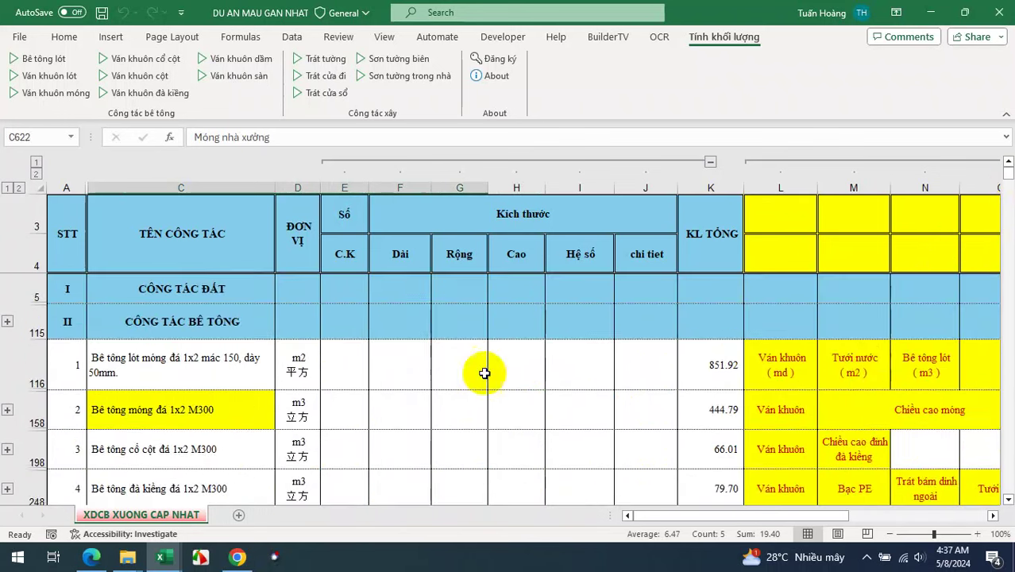
click(181, 417)
click(6, 451)
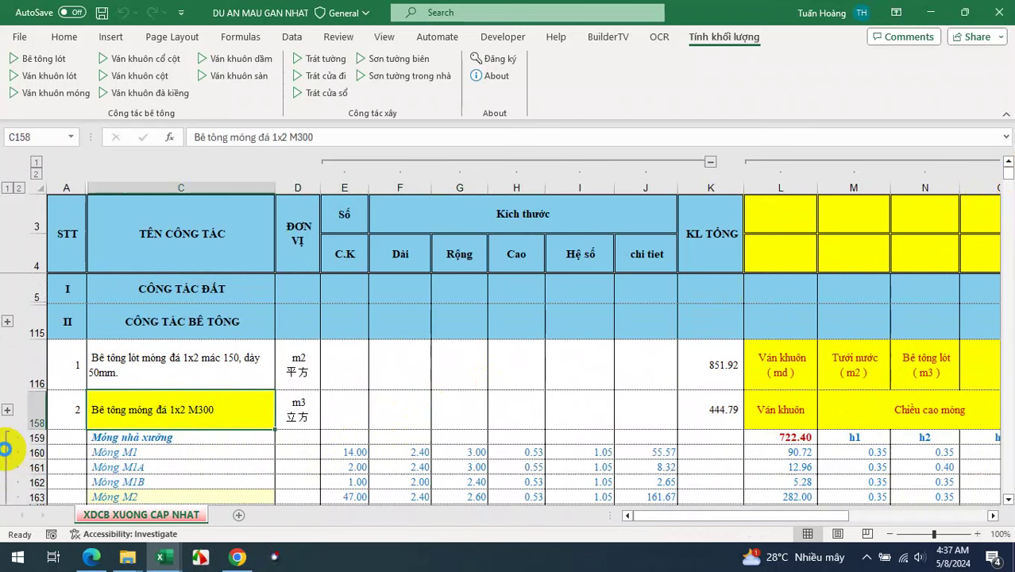
scroll(272, 398, down, 9)
scroll(298, 412, up, 9)
scroll(298, 412, up, 1)
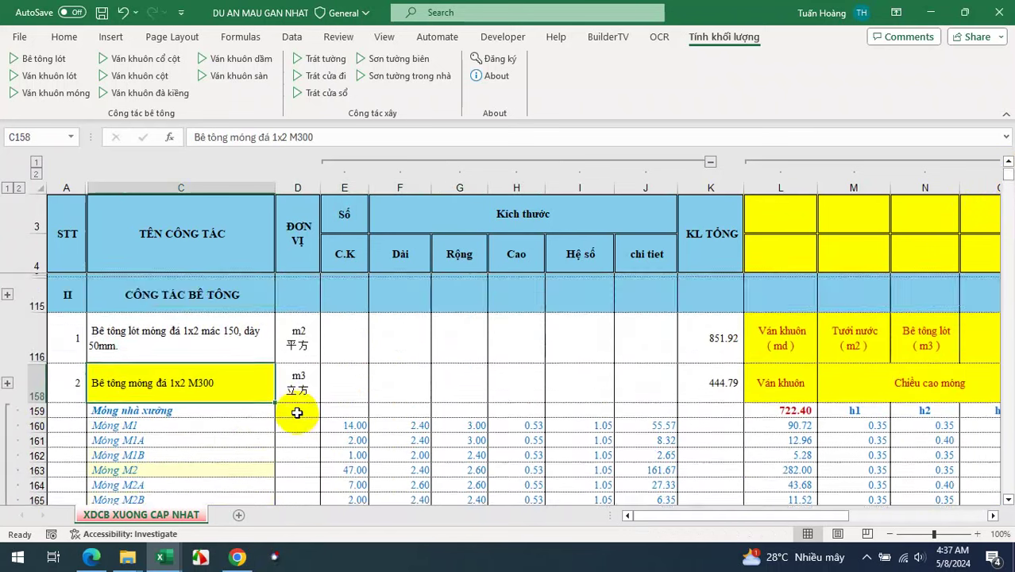
click(145, 373)
click(140, 387)
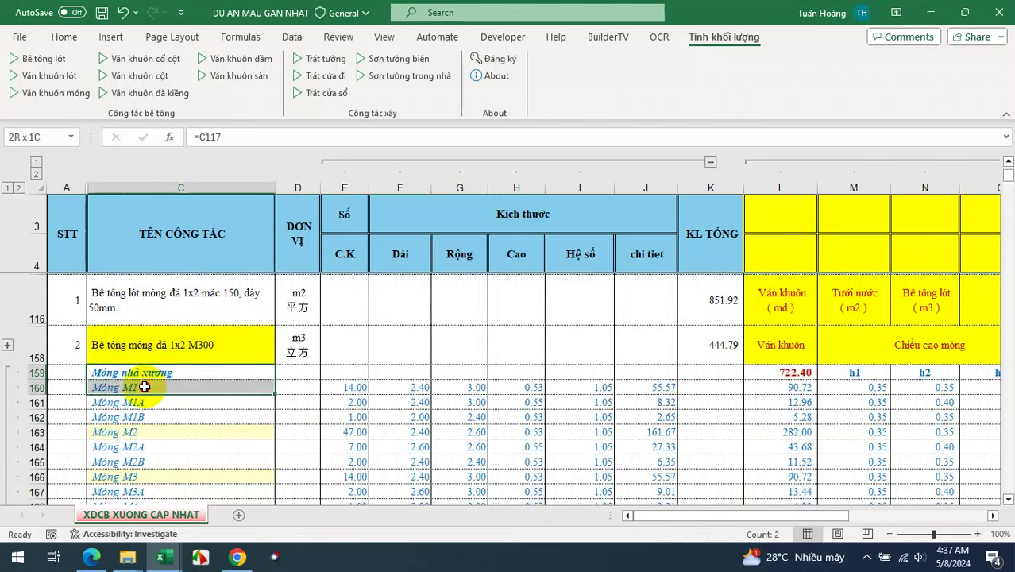
click(363, 388)
click(436, 386)
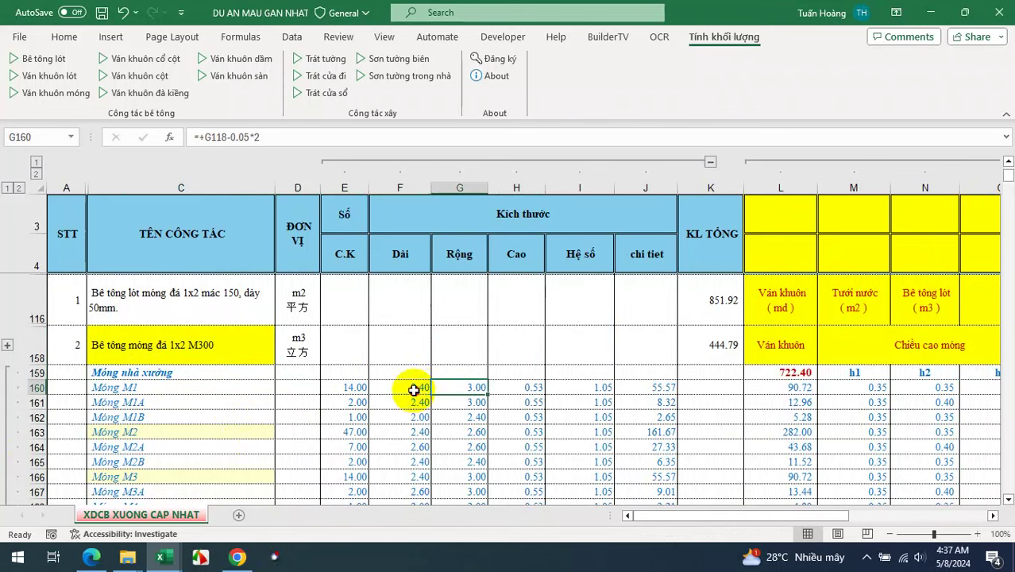
click(415, 387)
click(465, 387)
click(604, 386)
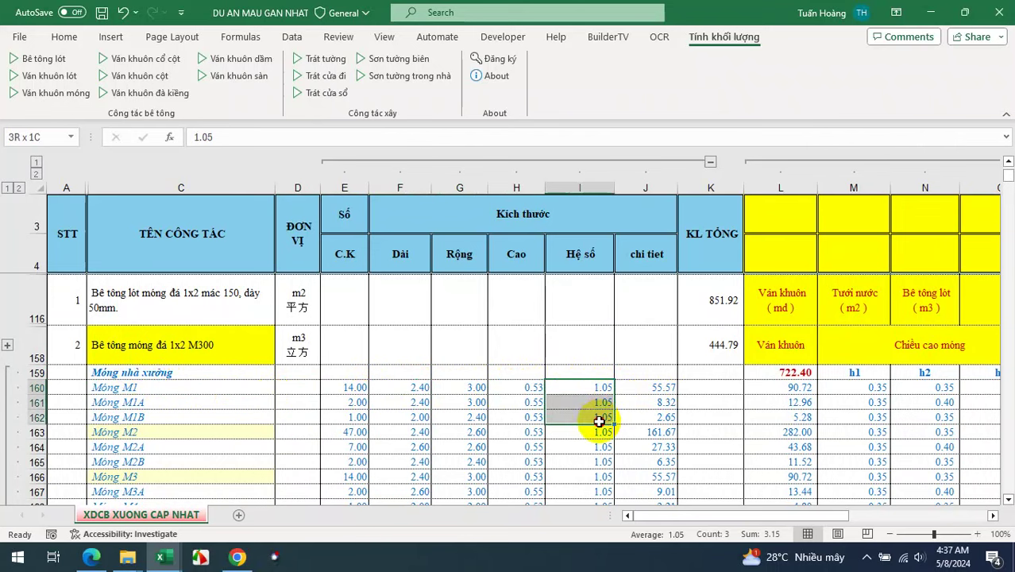
drag(603, 395, 602, 431)
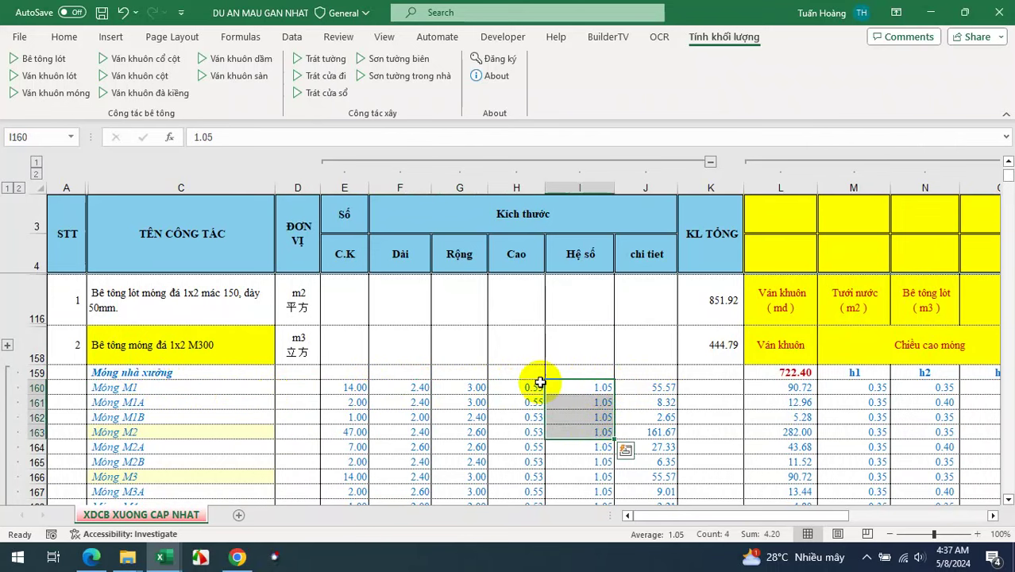
click(5, 395)
Complete J623's formula =$E$623*($F$623+$G$623)*2*$H$623*$I$623 so Móng M1 shows 0.79.
scroll(395, 364, down, 3)
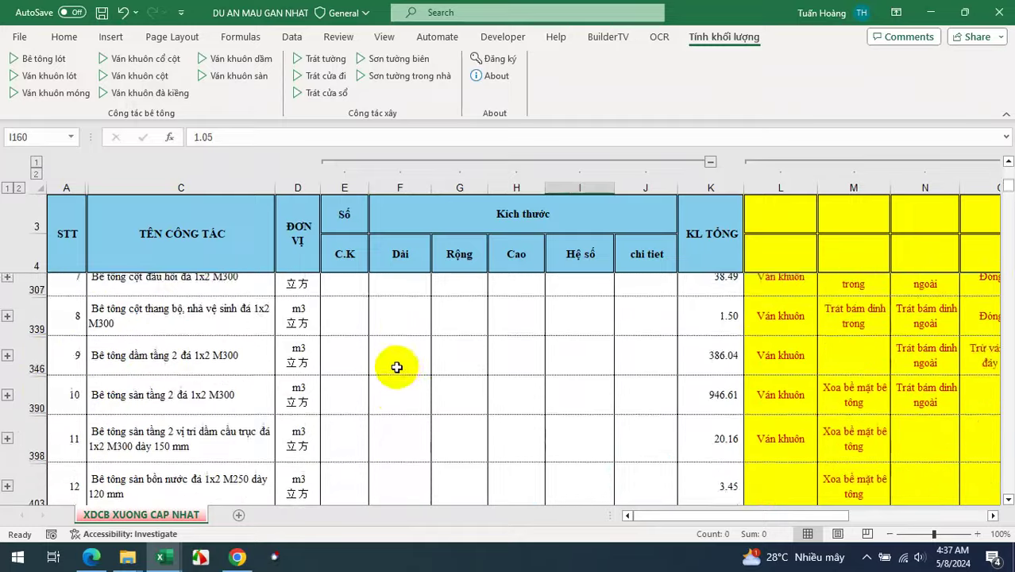
scroll(394, 370, down, 3)
scroll(389, 376, down, 3)
scroll(388, 379, down, 3)
scroll(386, 380, down, 3)
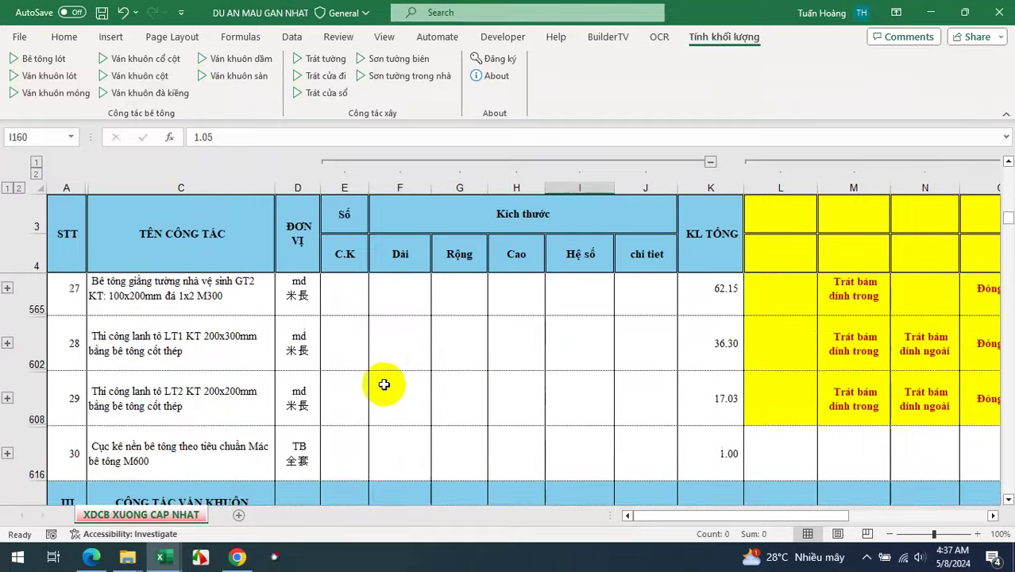
scroll(385, 381, down, 3)
scroll(531, 389, down, 1)
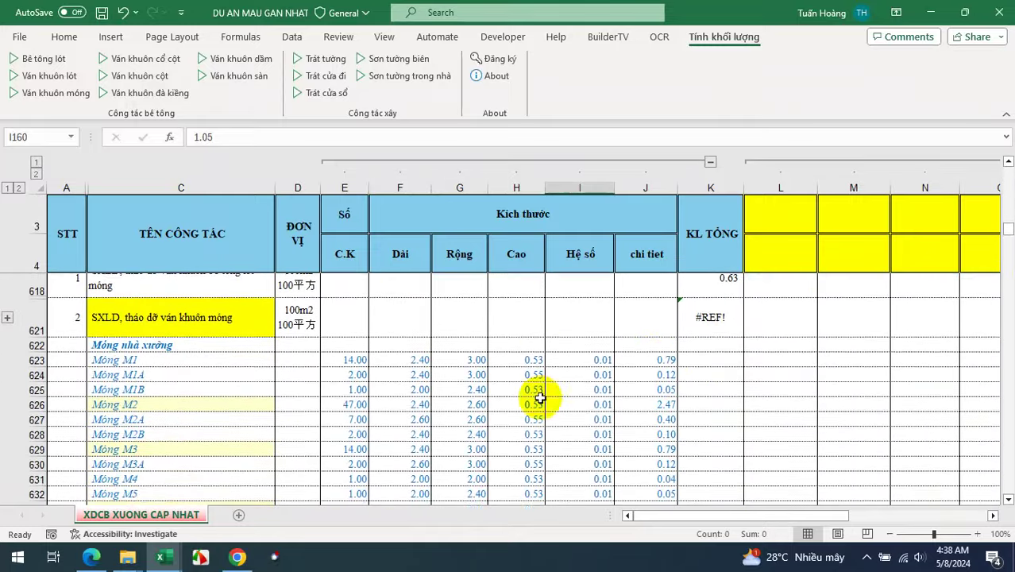
click(666, 362)
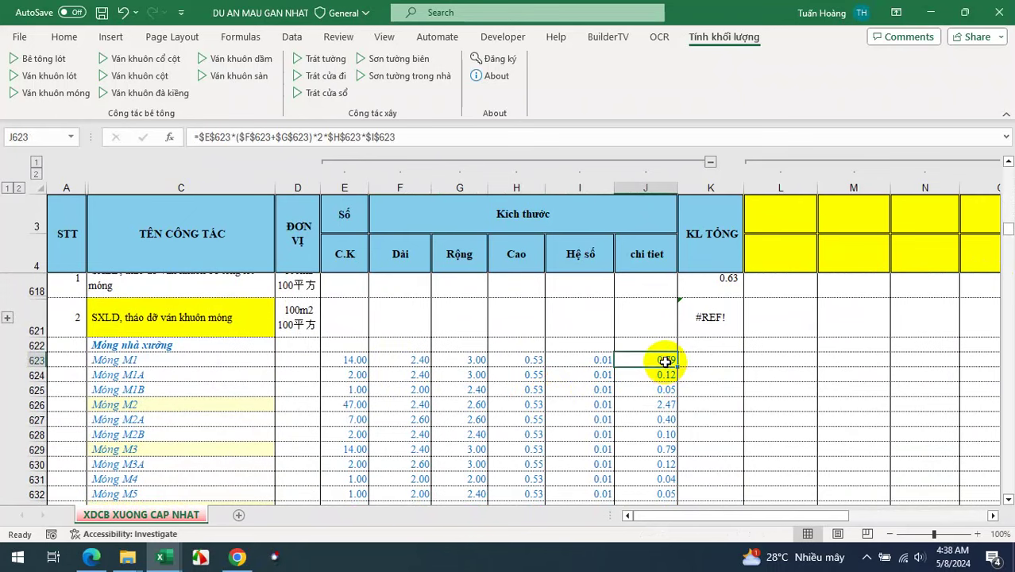
double_click(666, 361)
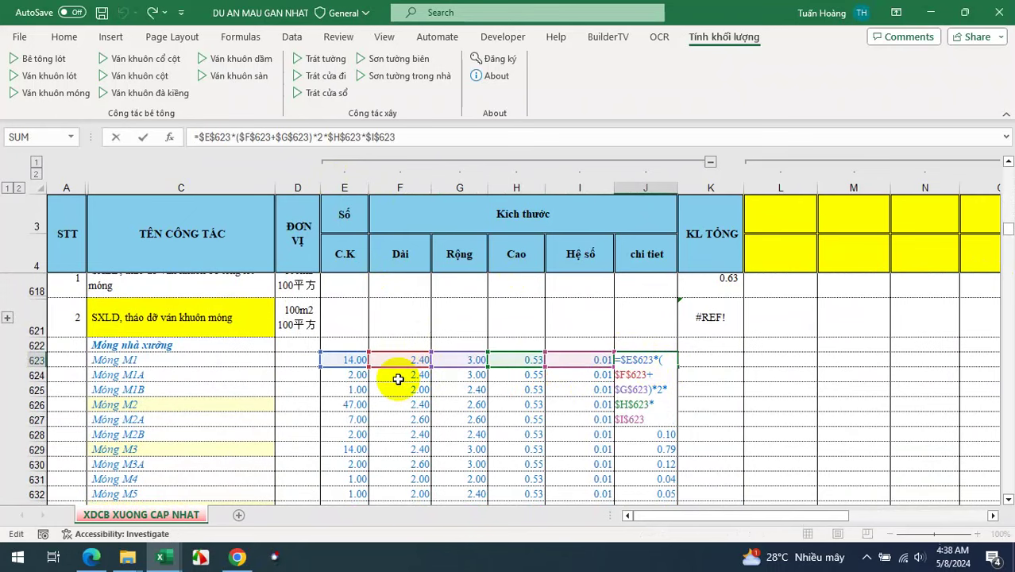
click(222, 145)
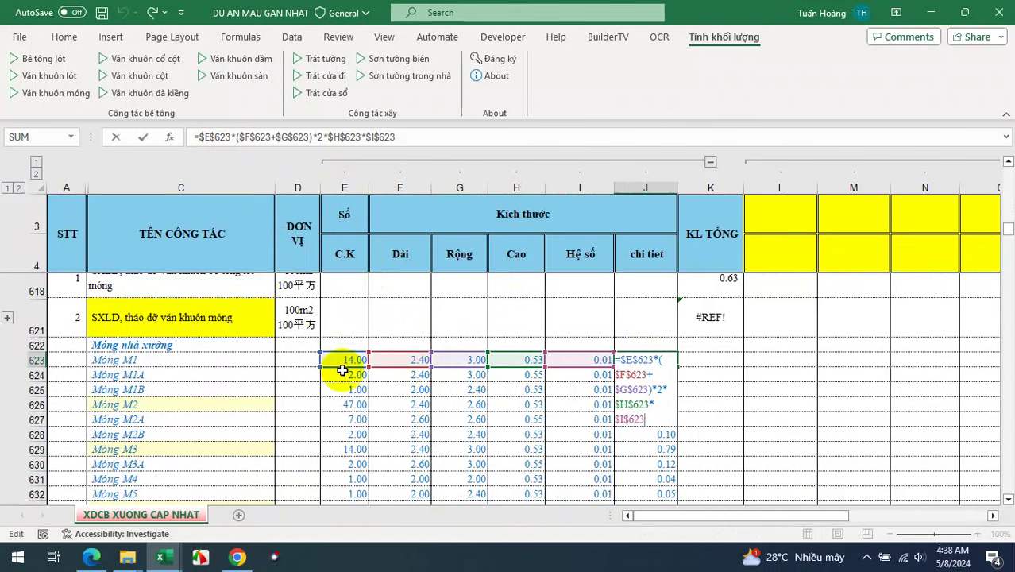
click(608, 362)
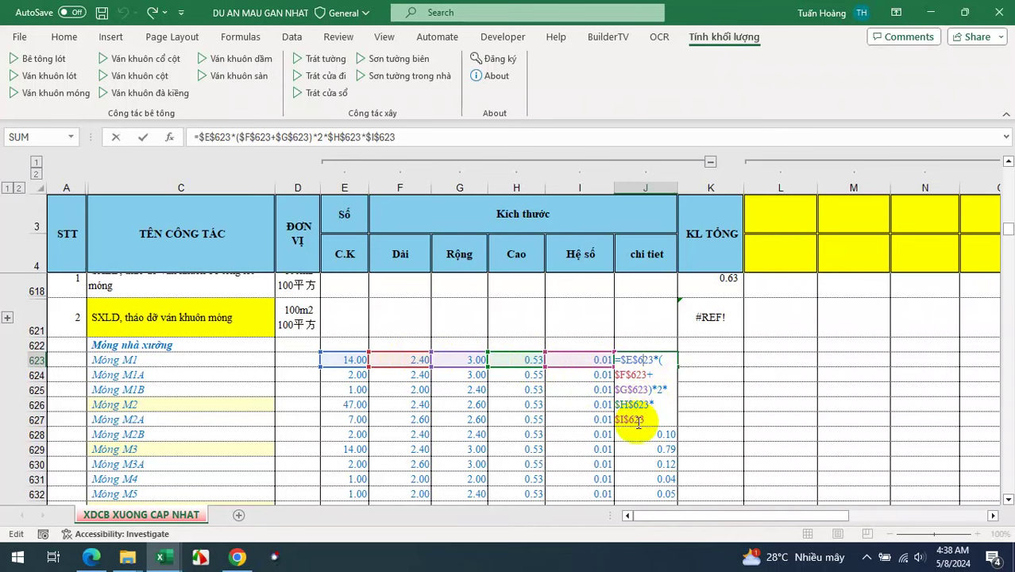
key(Return)
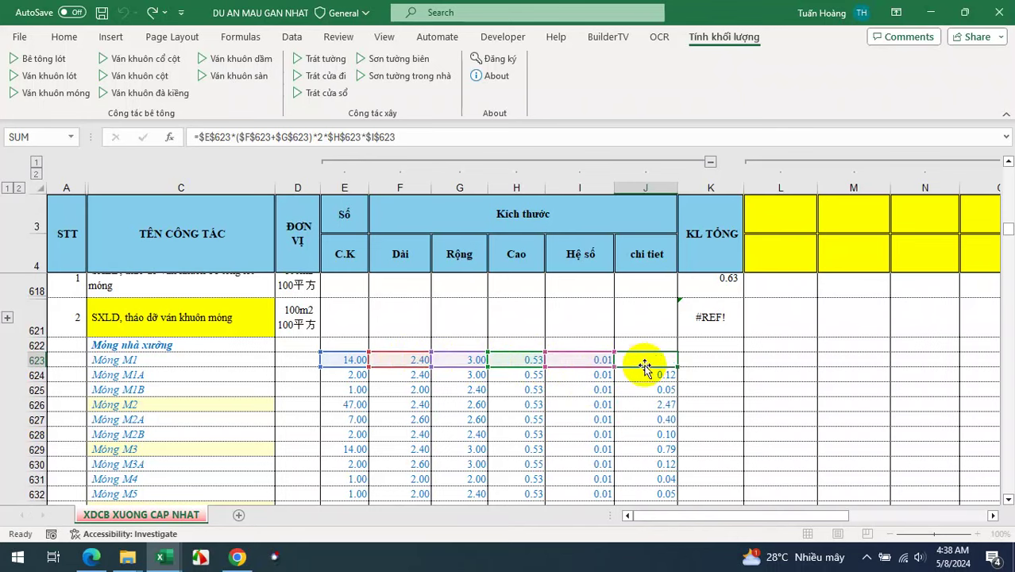
click(723, 313)
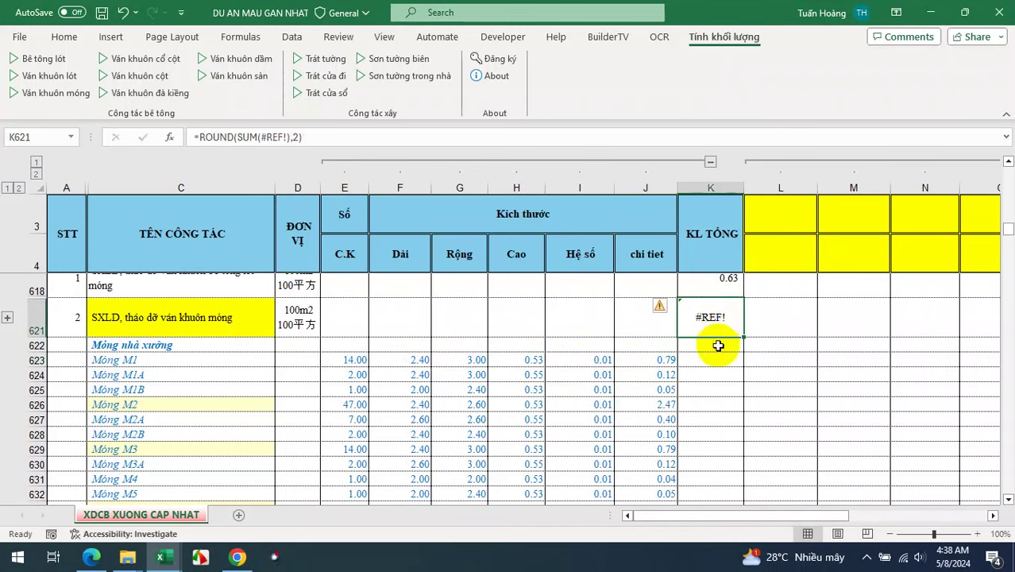
Replace #REF! in K621's formula with J623:J660, giving =ROUND(SUM(J623:J660),2) = 6.55.
double_click(284, 138)
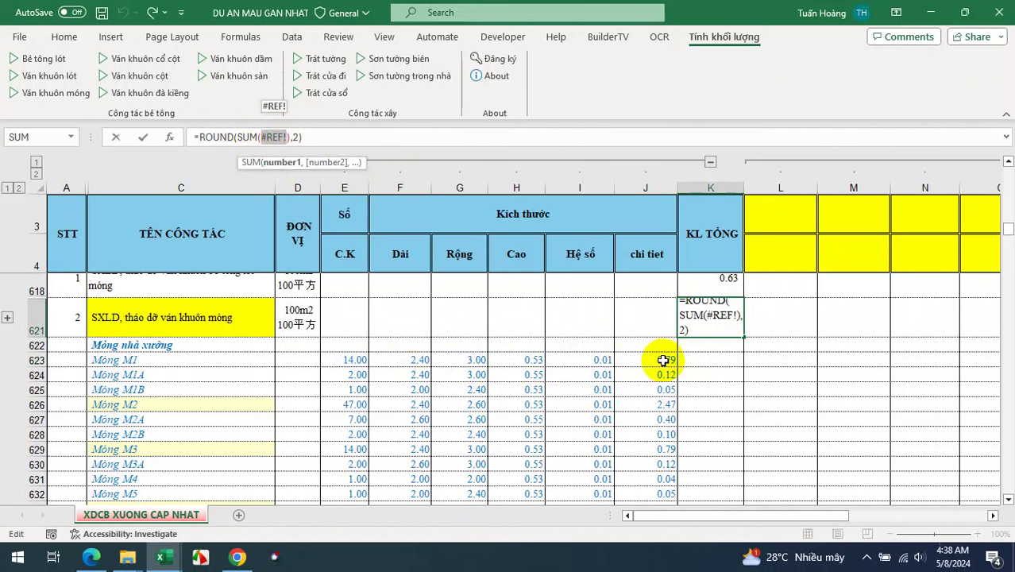
mouse_move(658, 364)
mouse_down()
mouse_move(656, 565)
mouse_move(669, 565)
mouse_move(665, 373)
mouse_move(438, 246)
mouse_up()
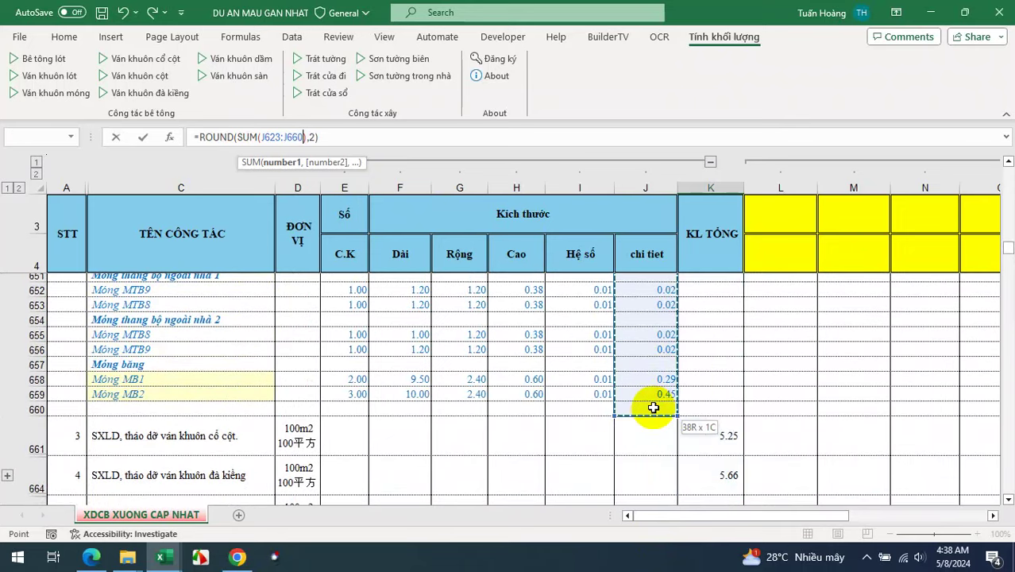
scroll(438, 245, up, 5)
scroll(438, 245, up, 6)
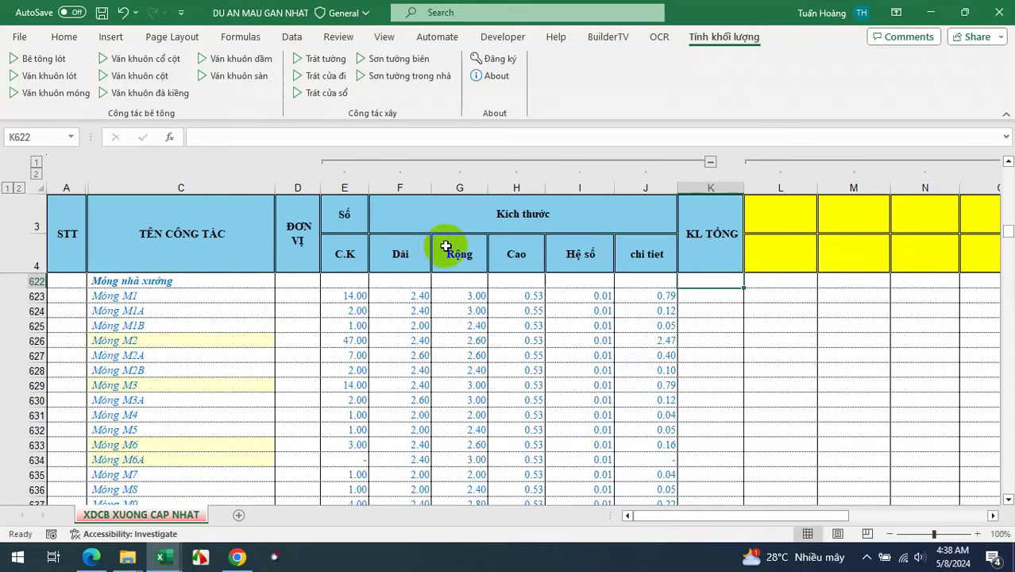
key(Return)
click(723, 331)
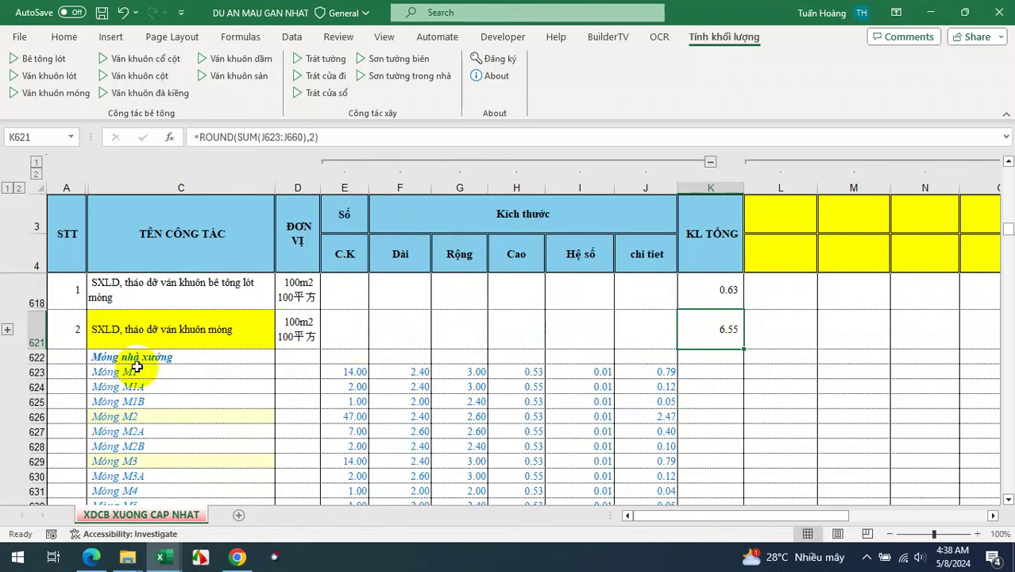
Try BuilderTV's Tự động tính tổng with Hàm SUM, then cancel it, keeping 6.55.
click(608, 37)
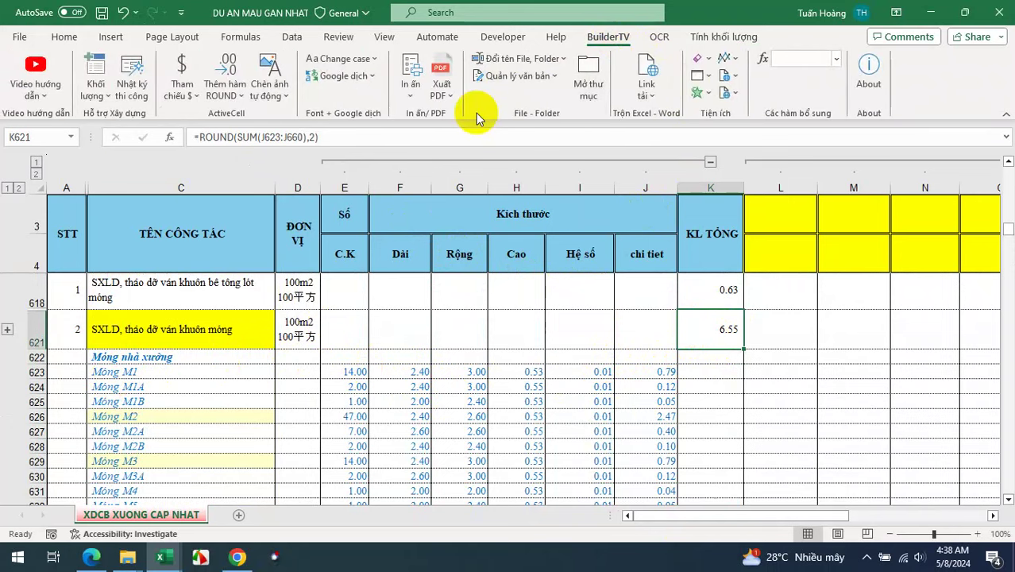
click(109, 96)
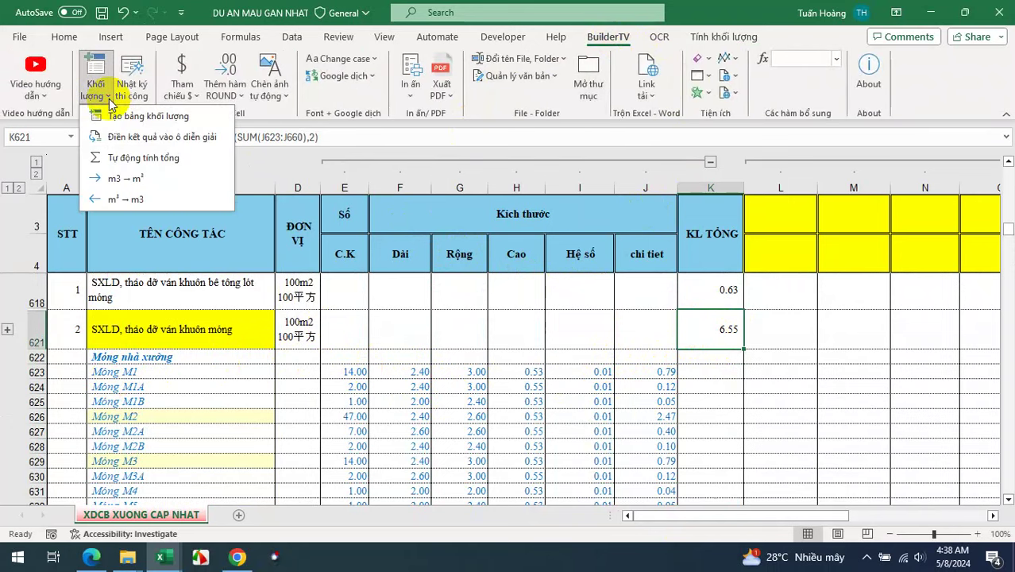
click(139, 158)
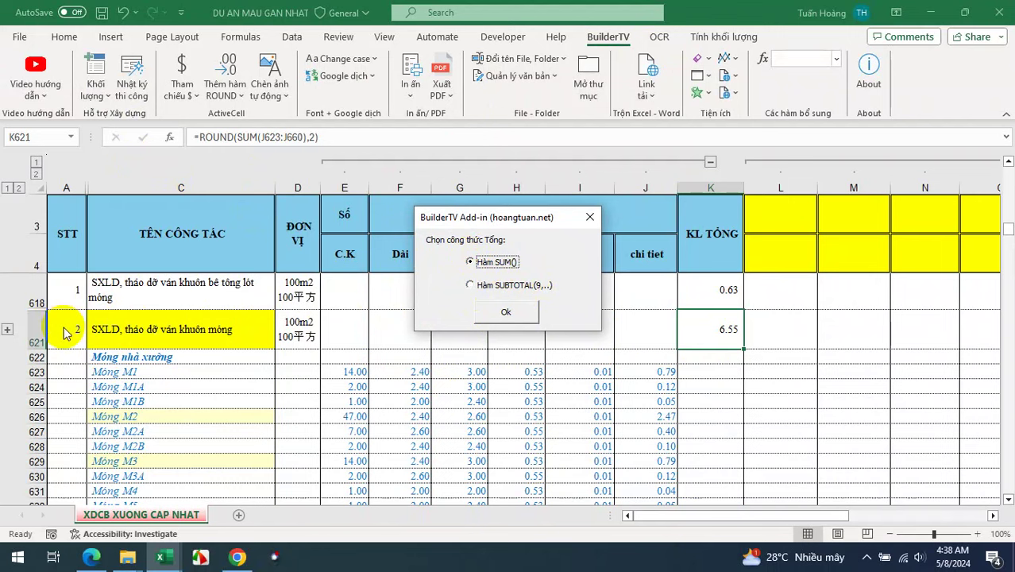
click(510, 315)
drag(68, 325, 66, 436)
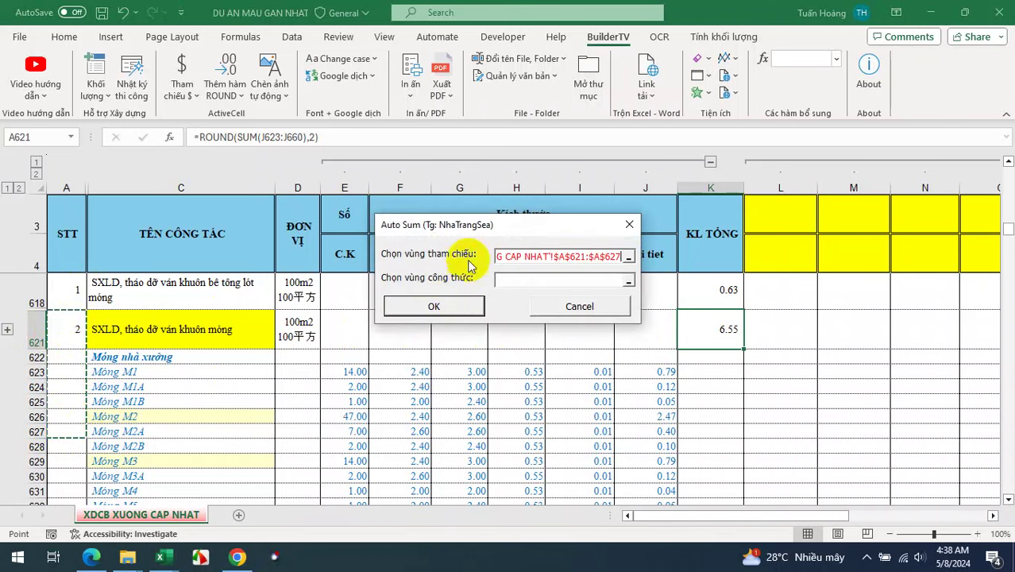
click(590, 314)
Select detail rows 622 to 660 and group them into an outline with Alt+Shift+Right.
click(469, 338)
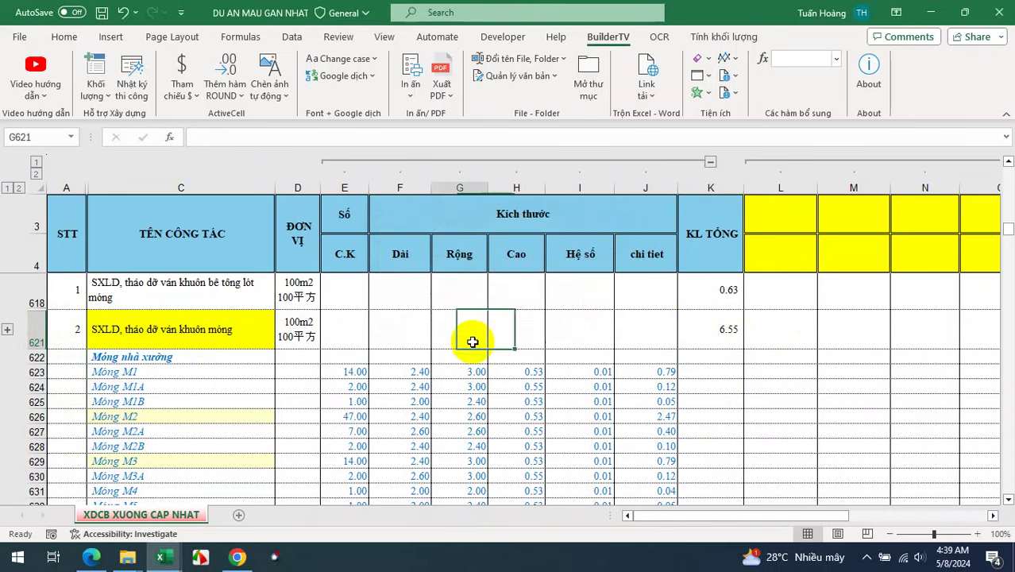
scroll(48, 375, down, 1)
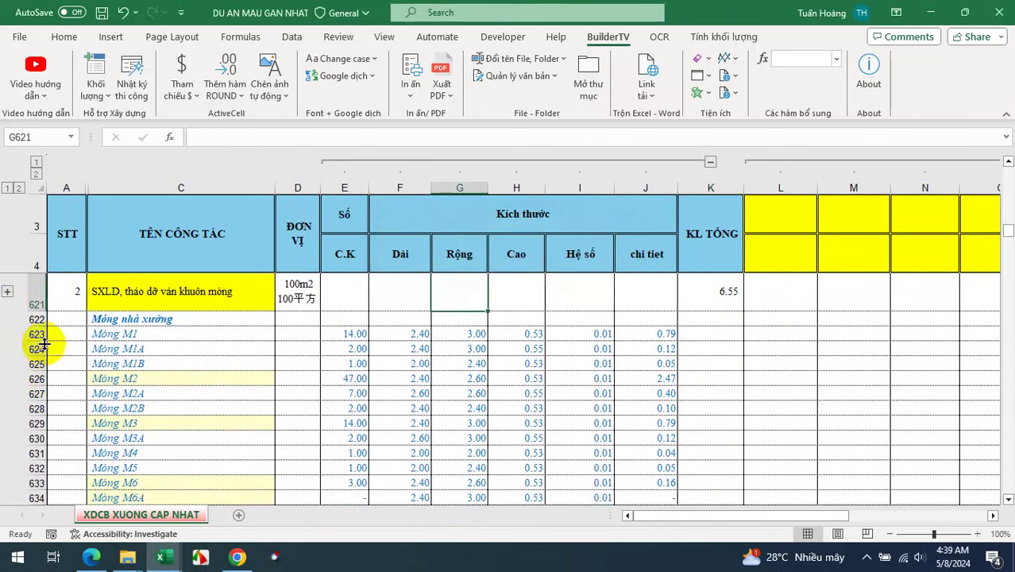
click(37, 320)
scroll(38, 341, down, 13)
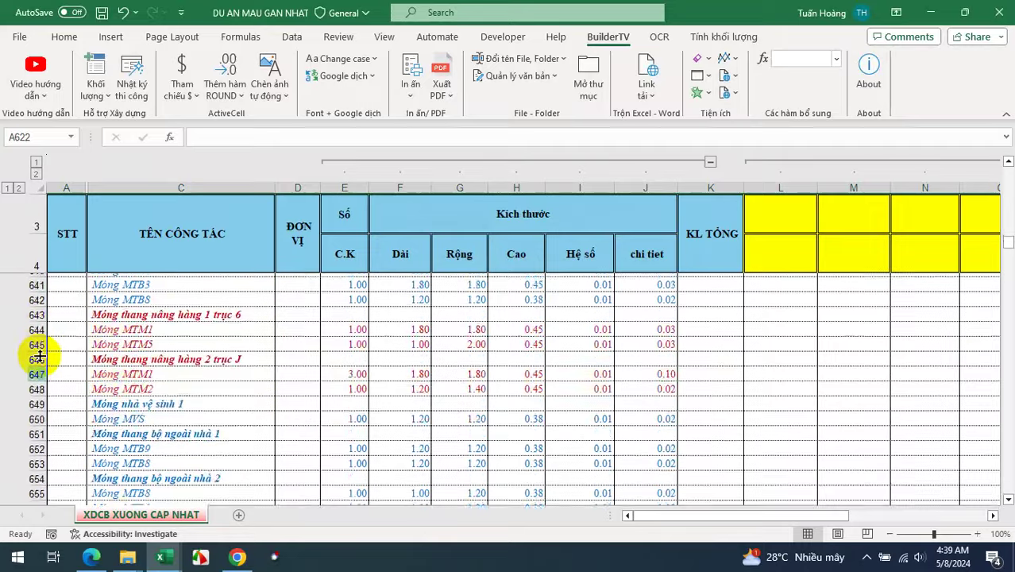
scroll(38, 354, up, 1)
shift+click(37, 315)
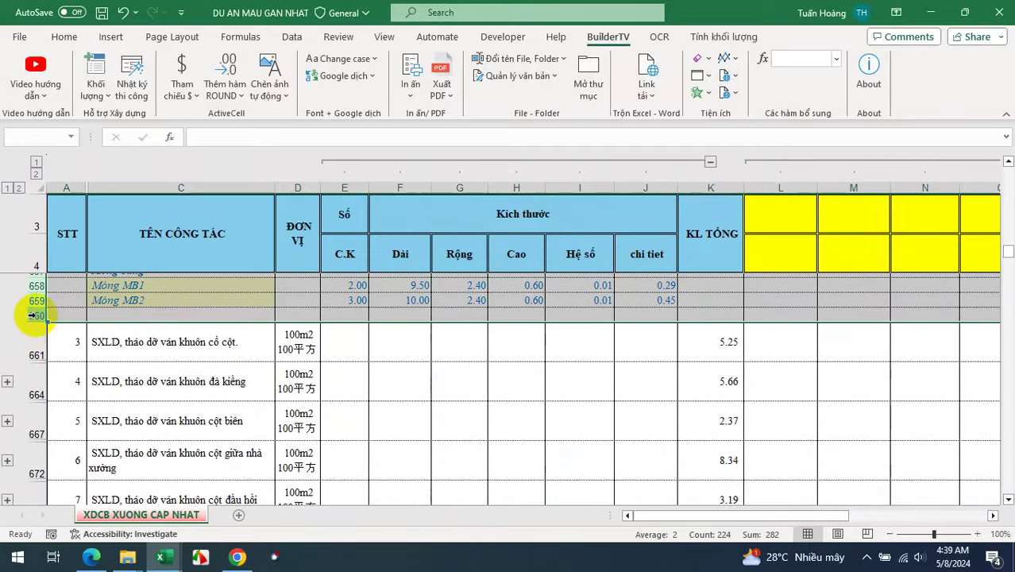
right_click(41, 320)
key(Escape)
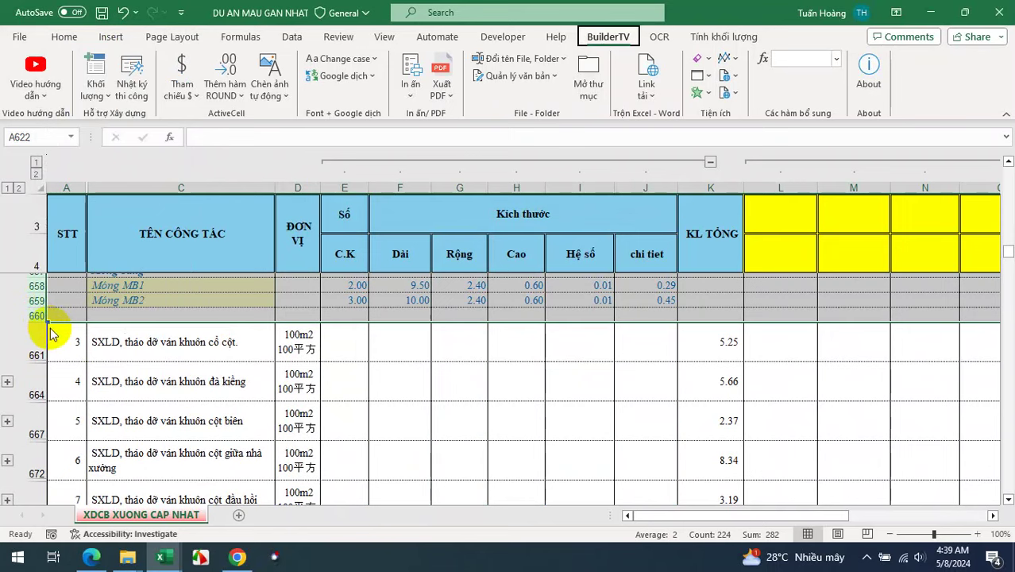
key(alt+shift)
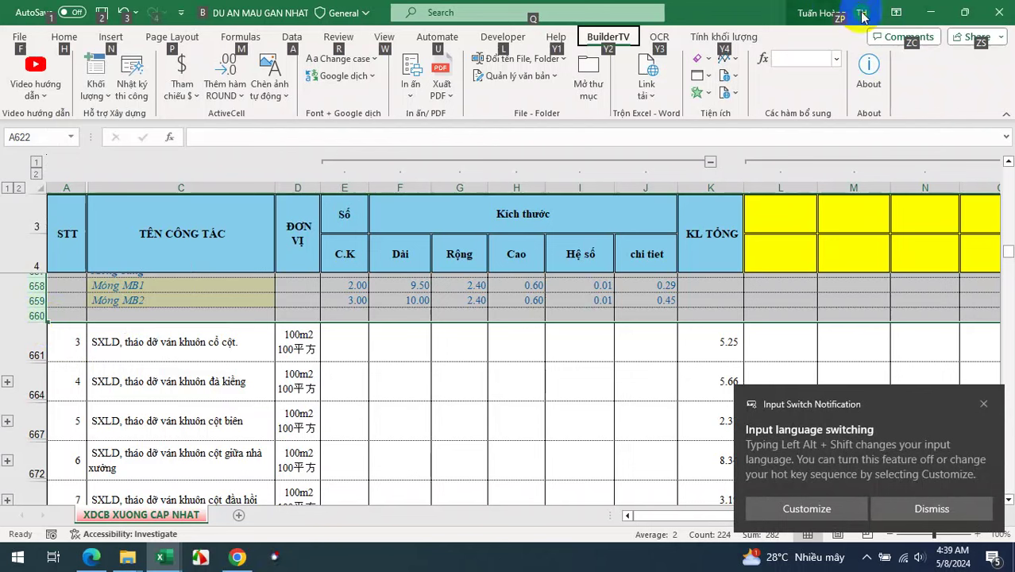
key(Escape)
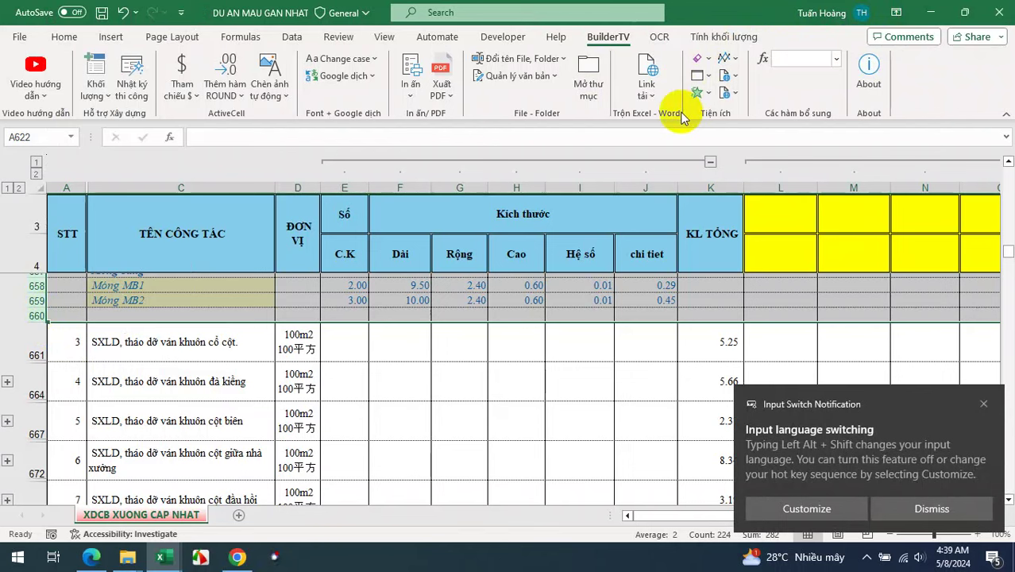
Dismiss the input language notification and collapse the grouped rows 622–660.
click(984, 406)
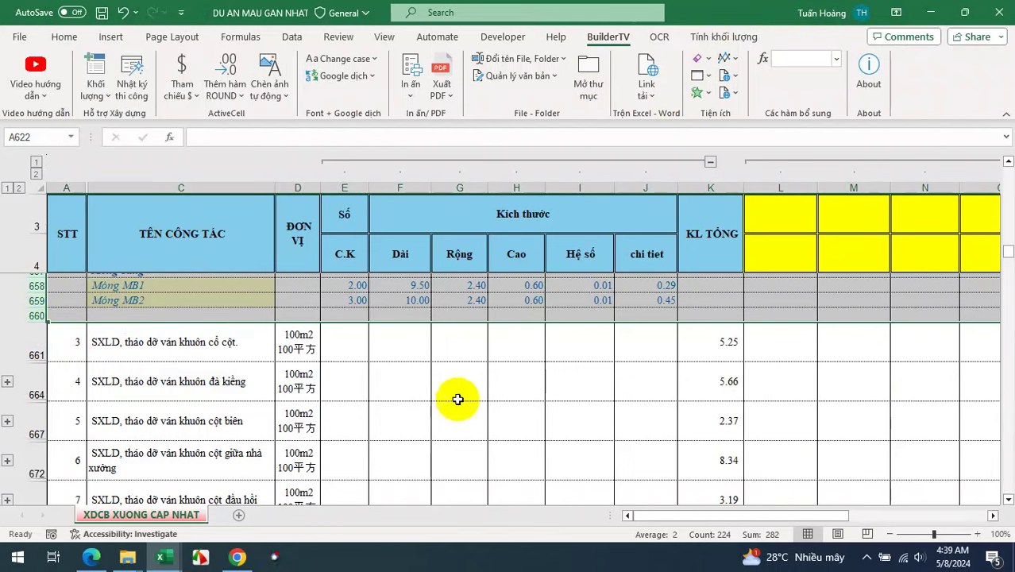
scroll(8, 414, up, 3)
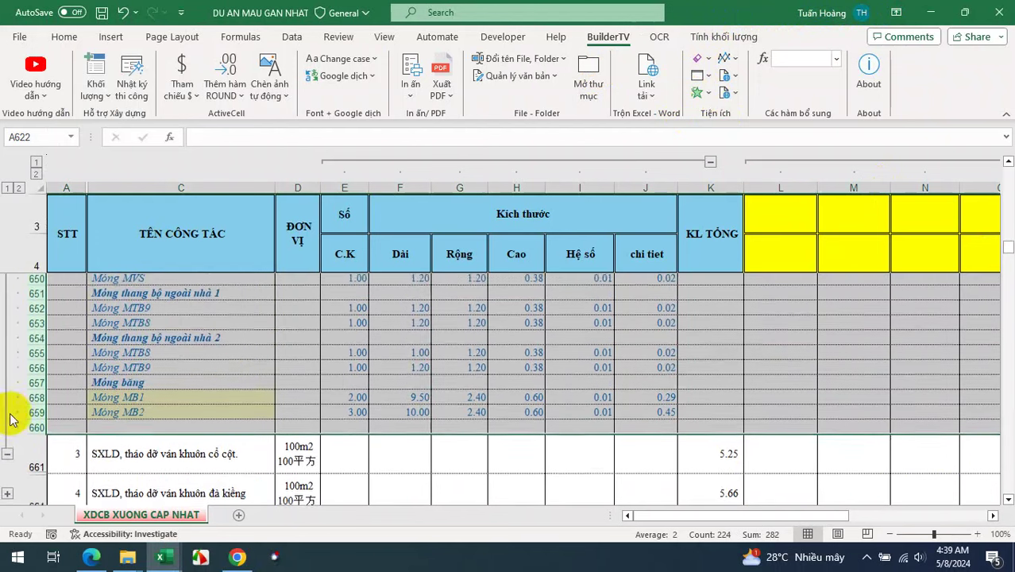
click(7, 454)
scroll(301, 317, up, 1)
scroll(301, 318, up, 1)
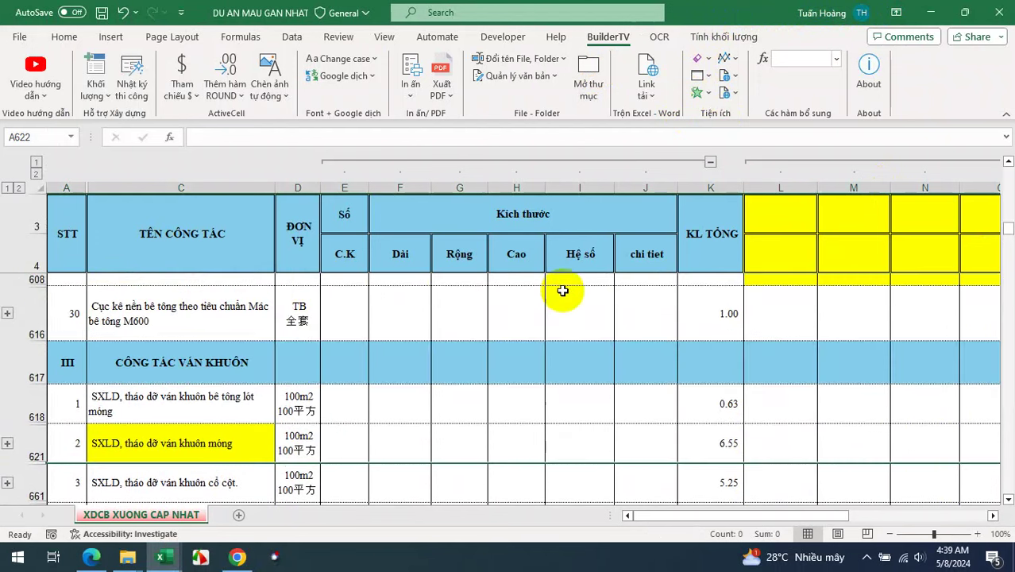
drag(1009, 231, 1008, 147)
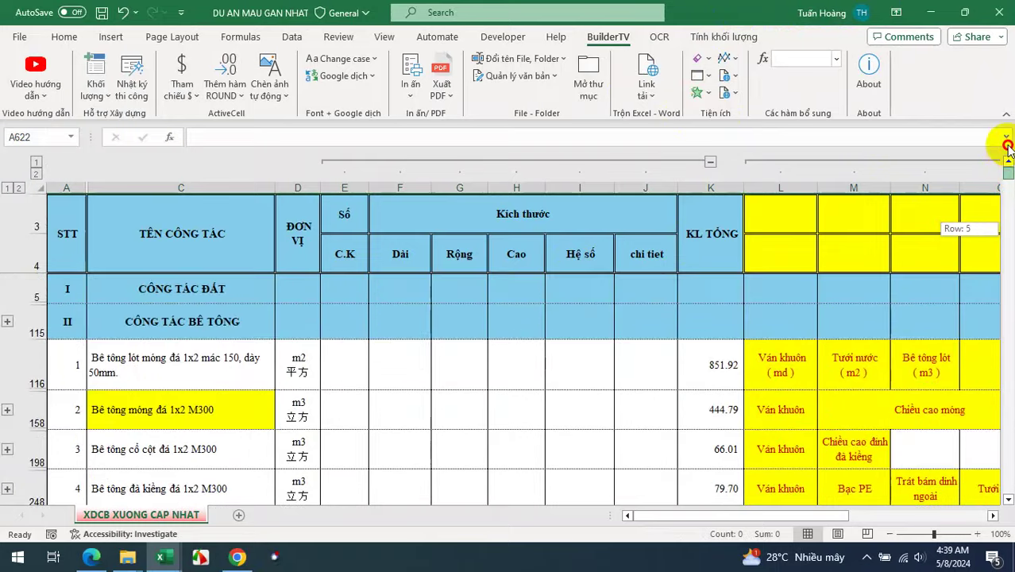
Show the Tính khối lượng add-in commands and select the Bê tông lót description cell C116.
click(724, 36)
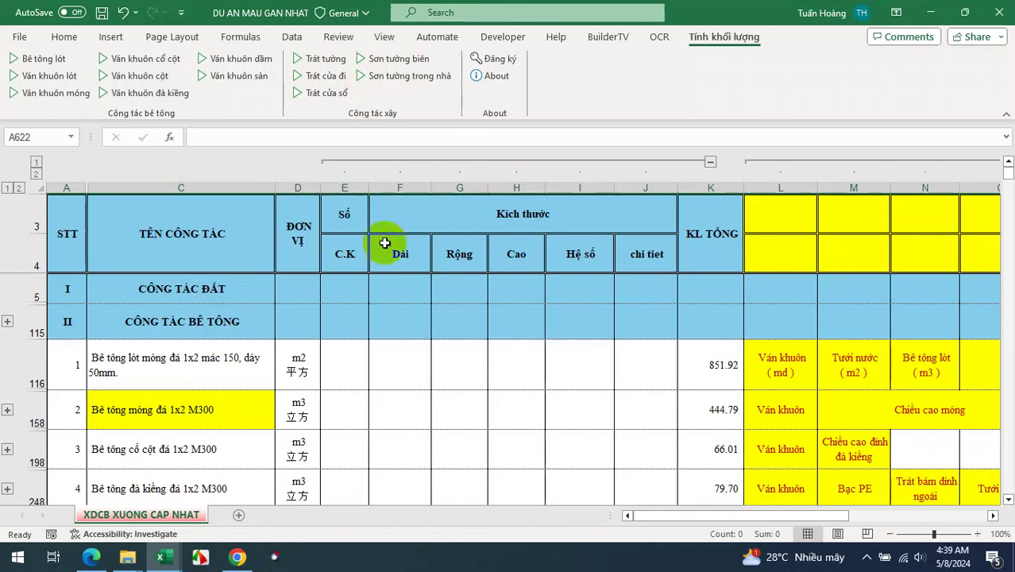
click(219, 365)
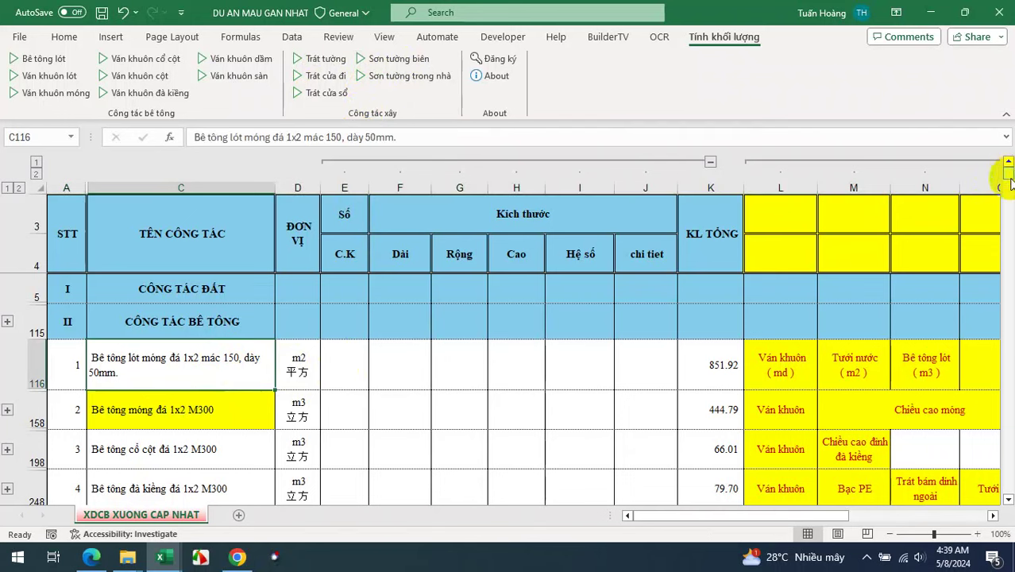
drag(1009, 171, 1009, 167)
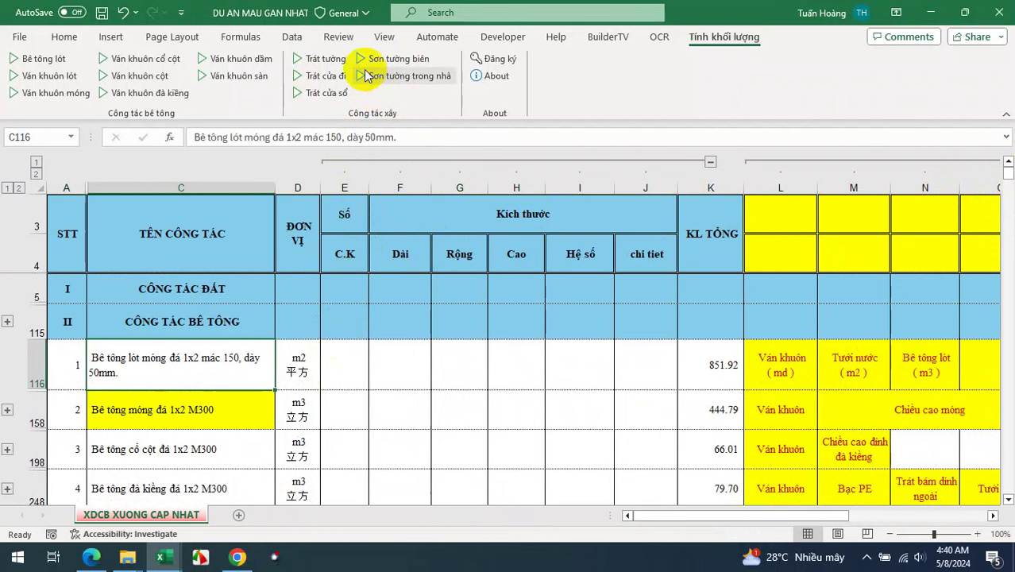
Select the Bê tông móng Dài cell F158, then select the range F116:J158.
click(374, 414)
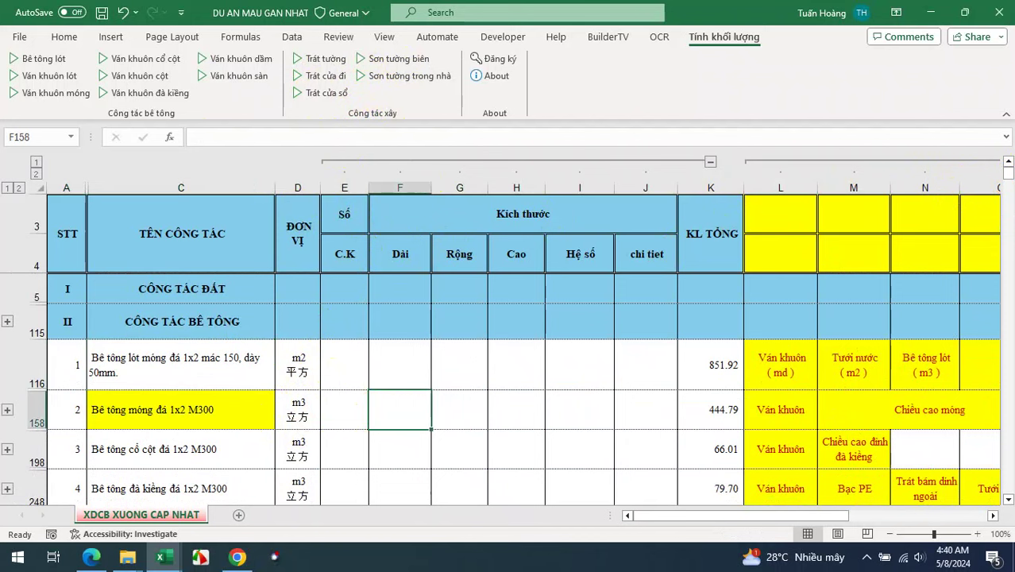
mouse_move(1010, 171)
mouse_down()
mouse_move(993, 429)
mouse_move(1010, 437)
mouse_move(1007, 429)
mouse_up()
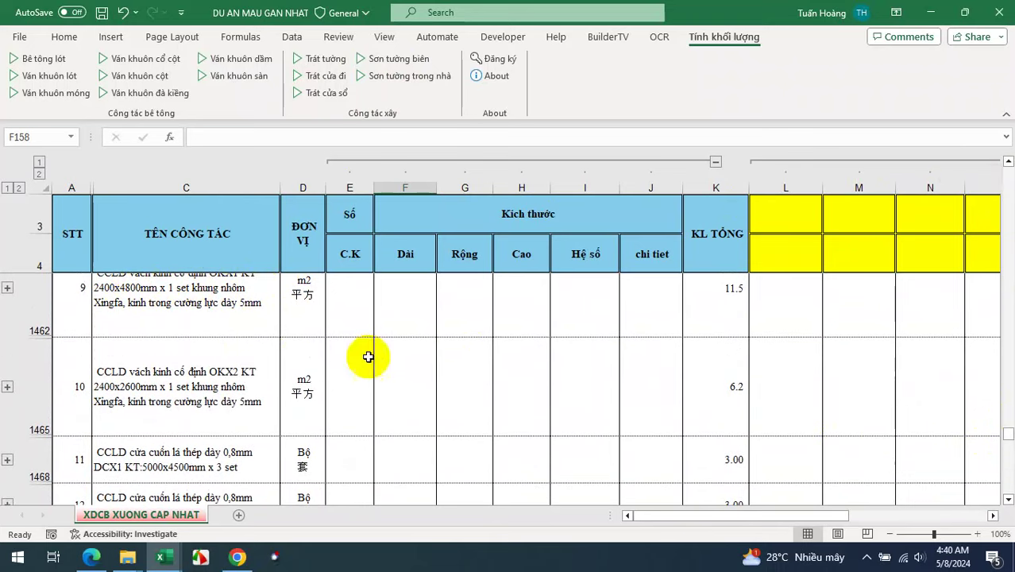
scroll(936, 329, up, 1)
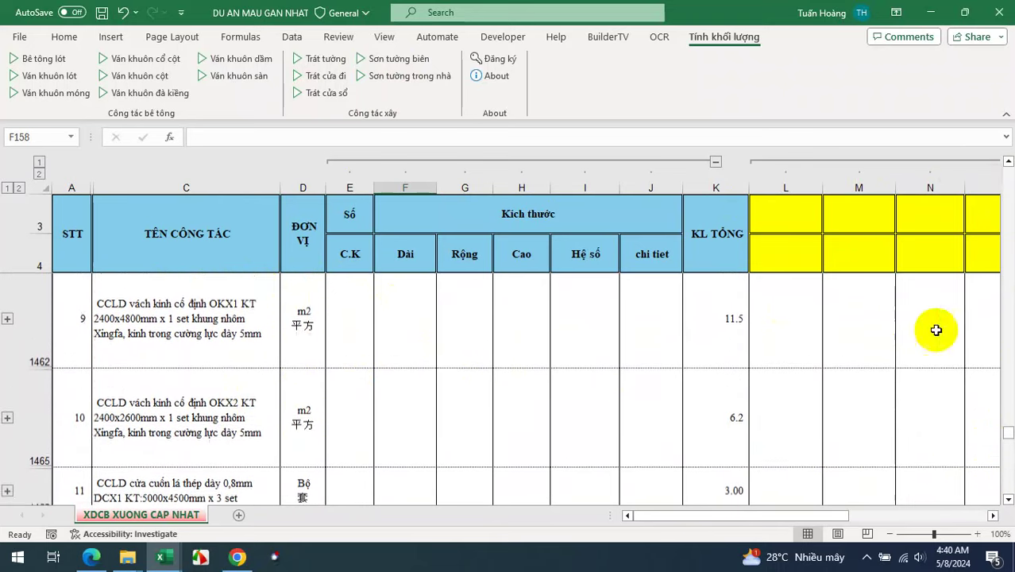
mouse_move(1008, 433)
mouse_down()
mouse_move(1009, 197)
mouse_move(986, 170)
mouse_up()
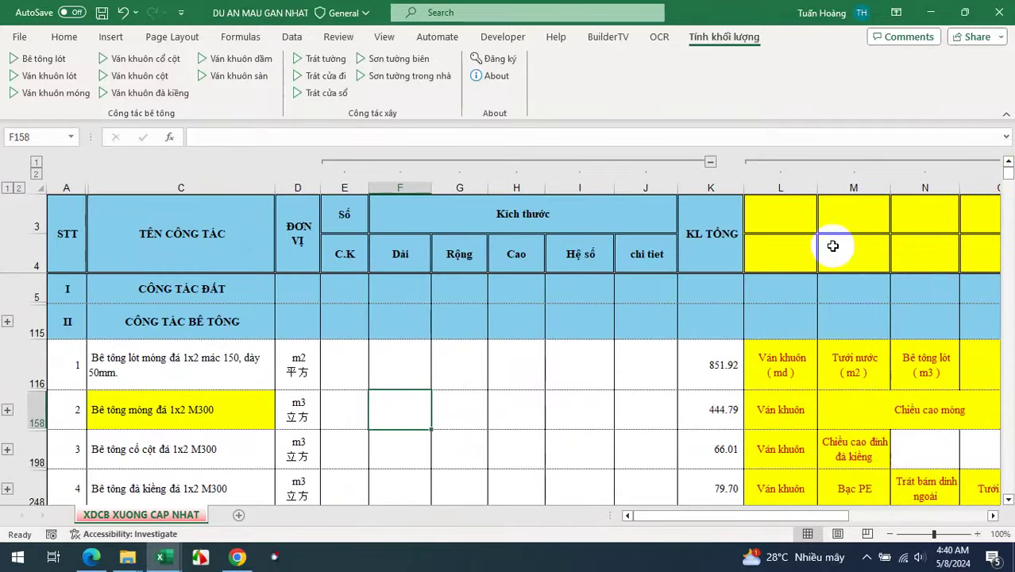
mouse_move(380, 364)
mouse_down()
mouse_move(630, 422)
mouse_move(653, 456)
mouse_up()
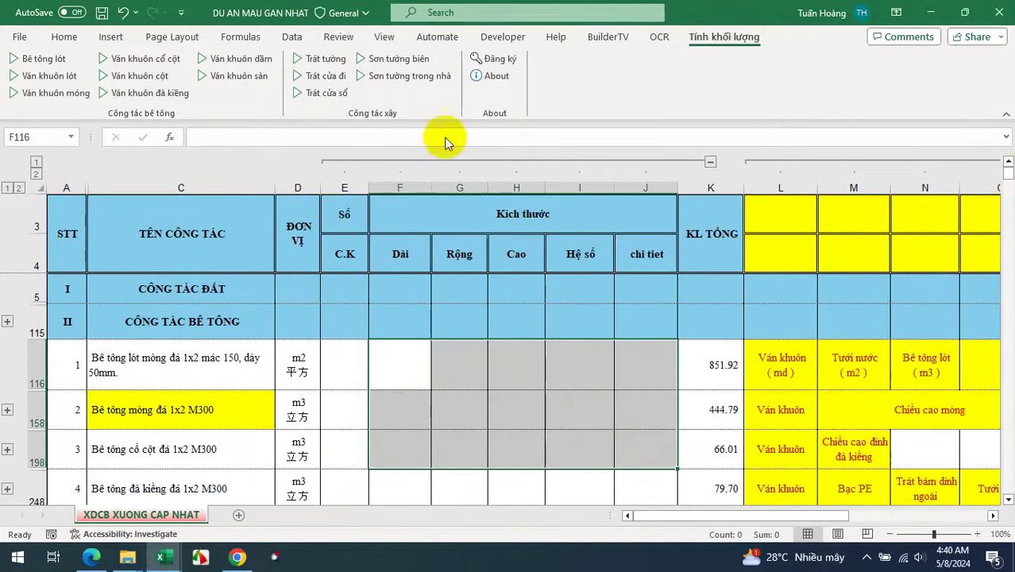